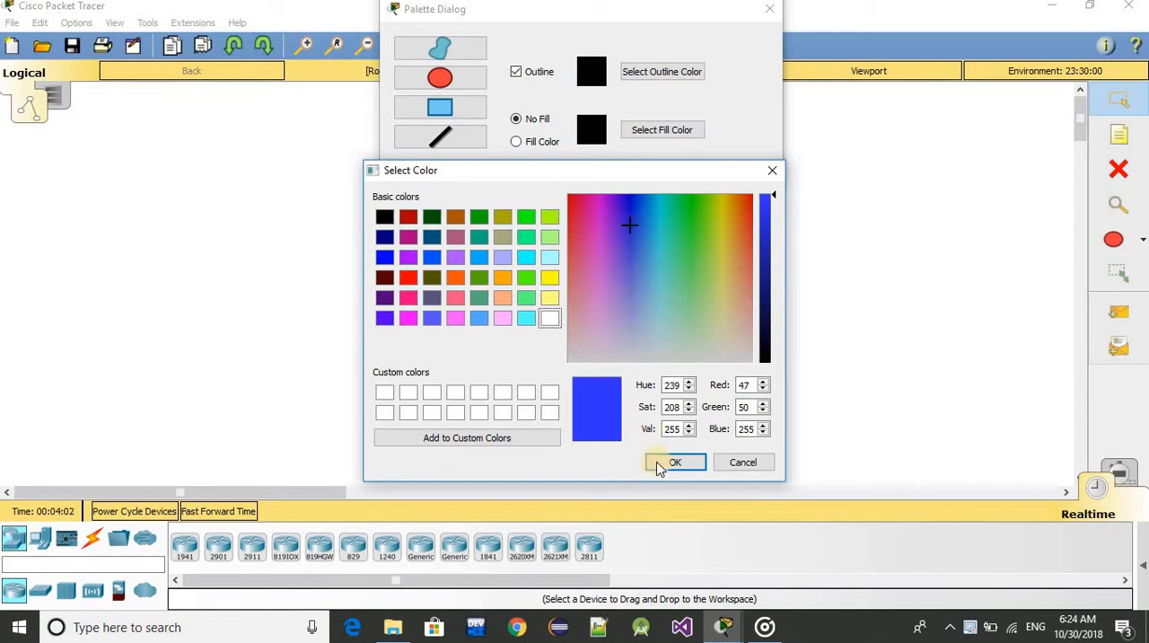
Enable the fill for drawn shapes and set the fill color to blue (red 77, green 61, blue 255)
left_click(665, 470)
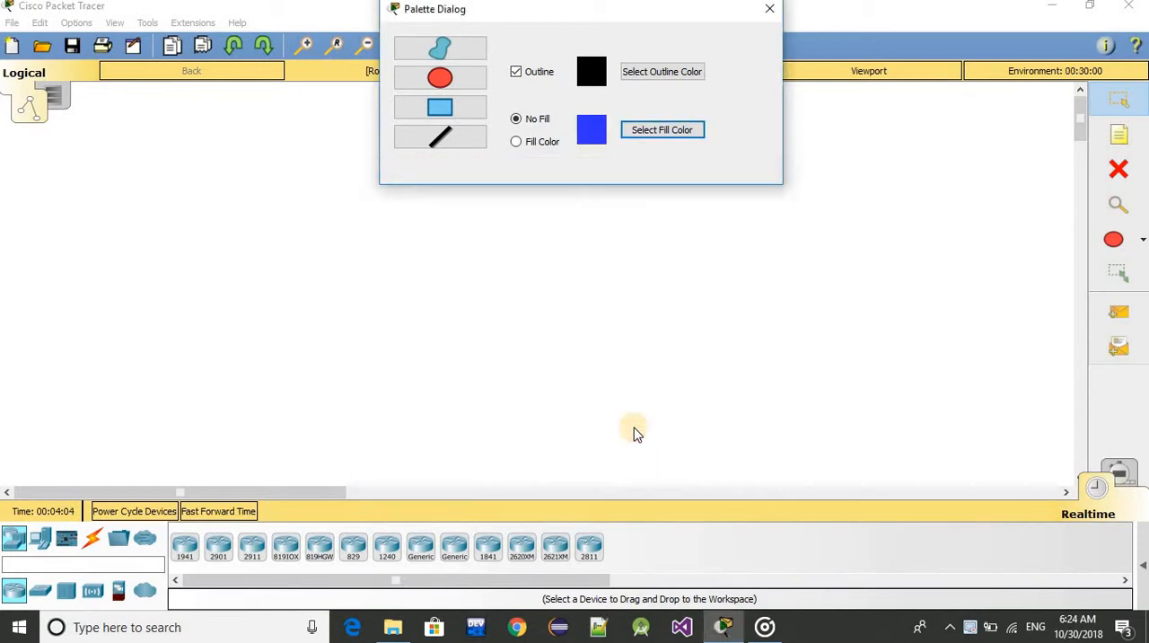
left_click(350, 209)
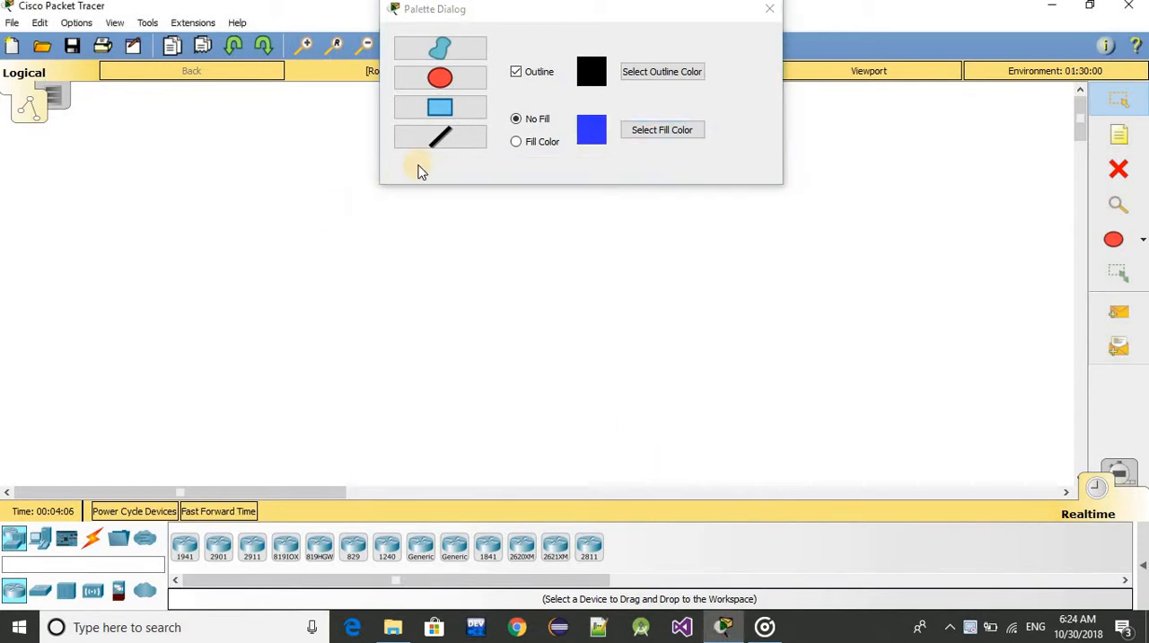
left_click(517, 142)
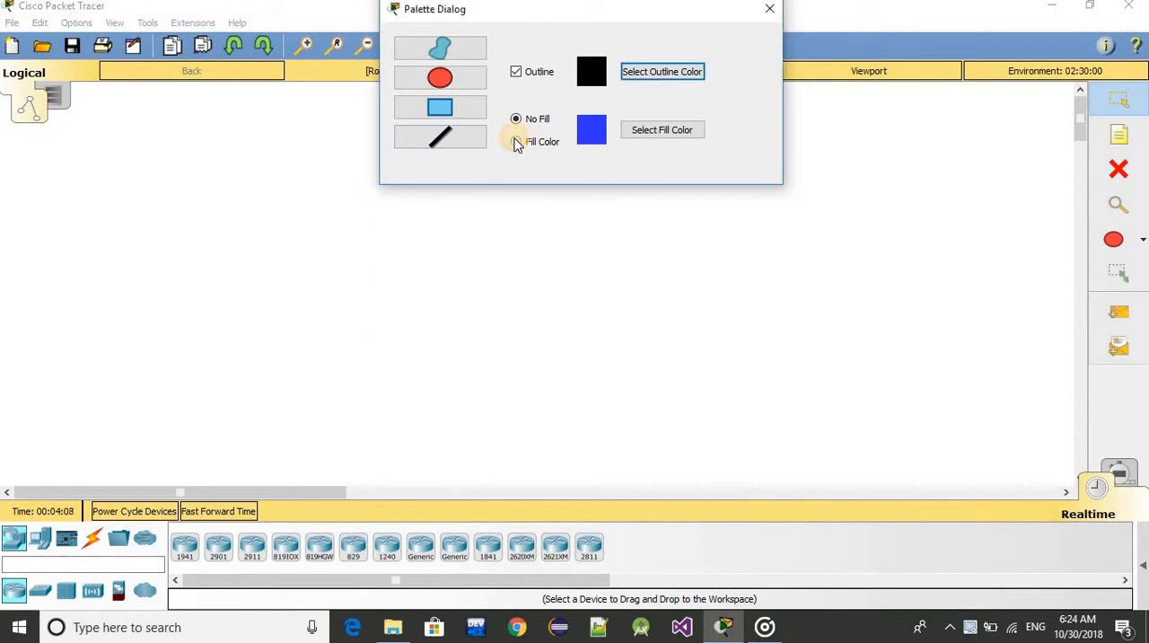
left_click(633, 131)
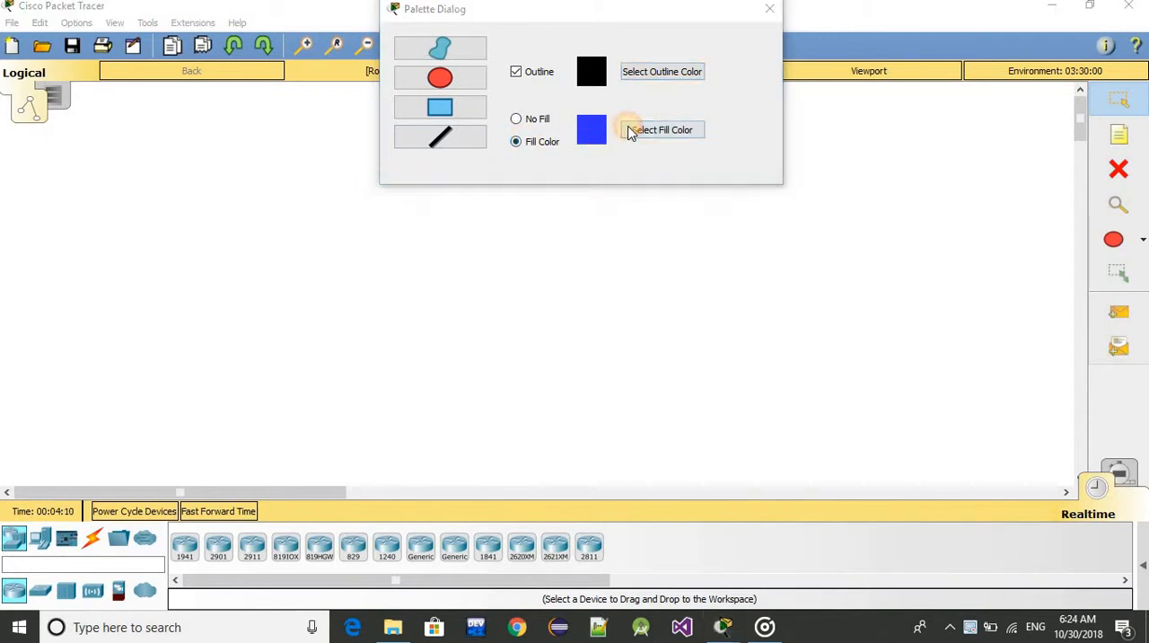
left_click(627, 237)
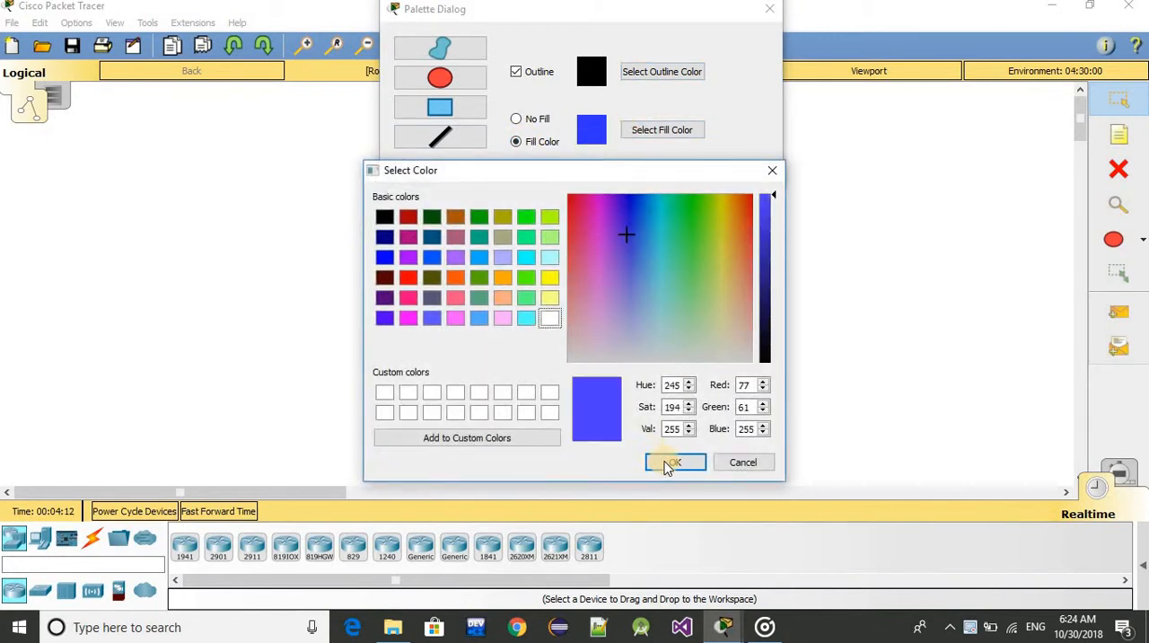
left_click(669, 463)
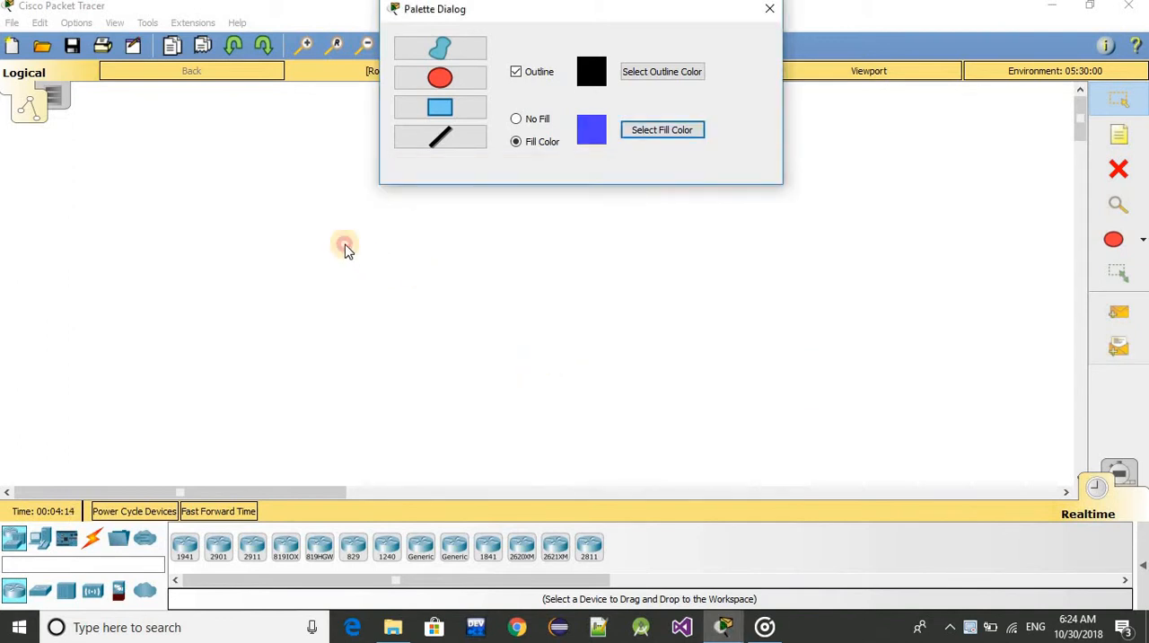
Draw a large blue-filled square with a black outline in the middle of the empty workspace
left_click(392, 282)
left_click_drag(308, 205, 536, 420)
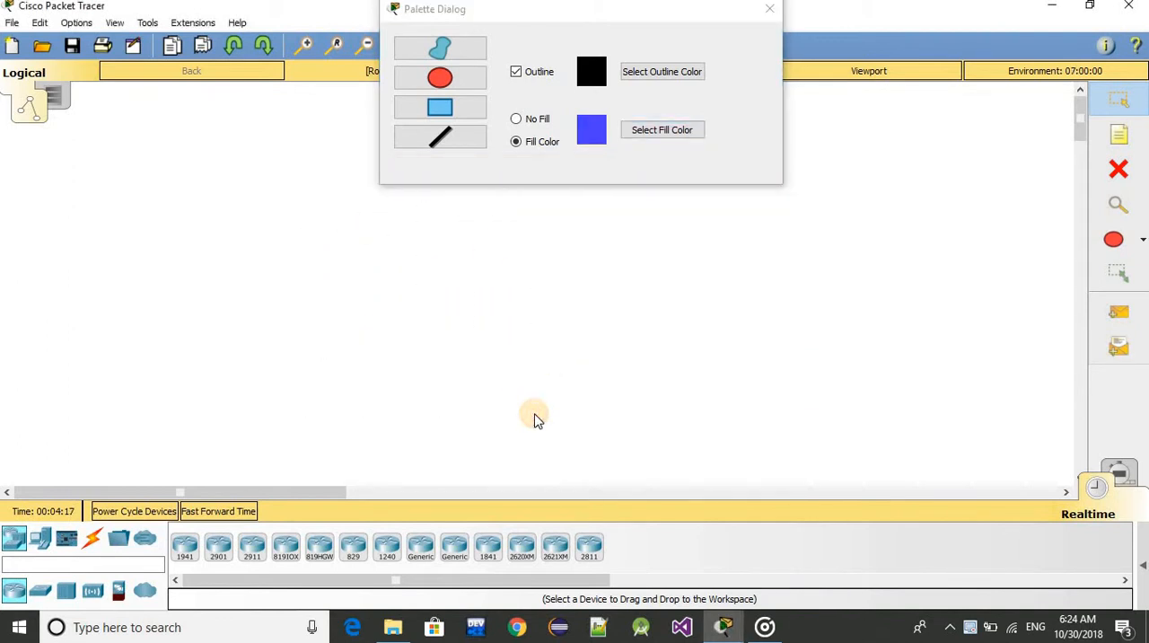
left_click(458, 110)
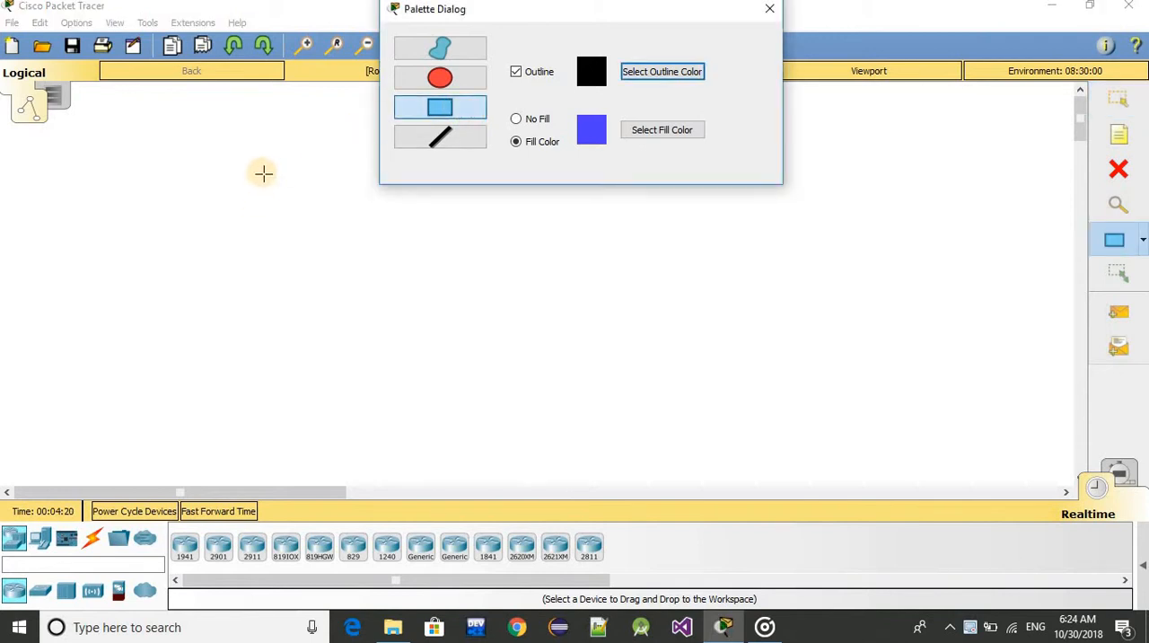
left_click_drag(254, 150, 580, 479)
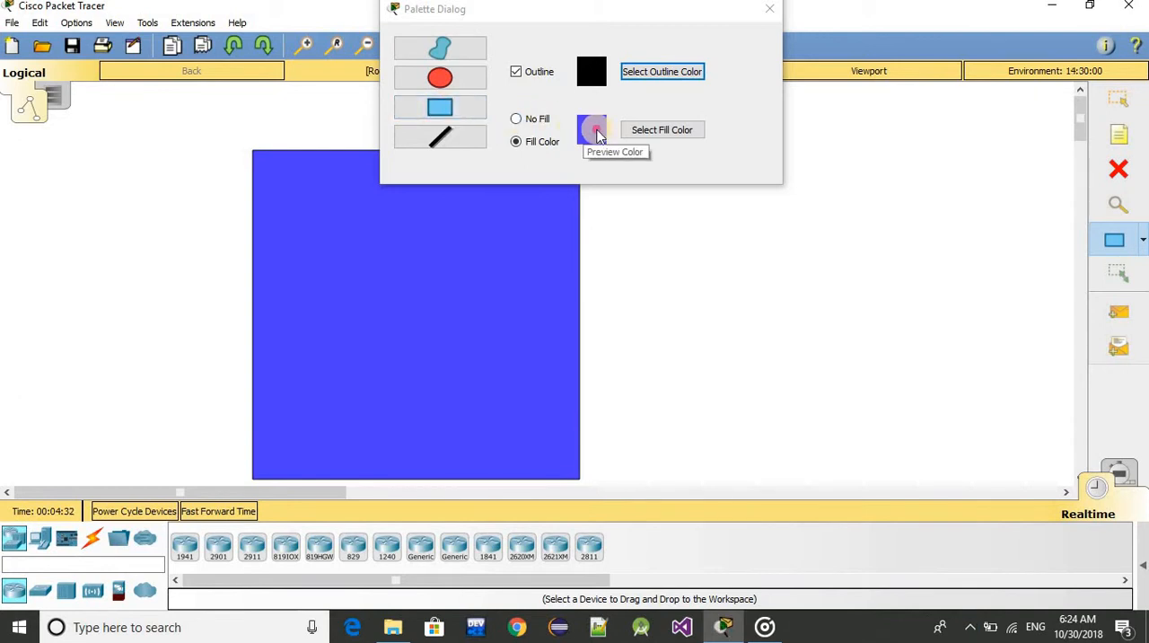
Set the fill color to yellow and draw a rectangle just inside the blue square, covering its upper part
left_click(661, 139)
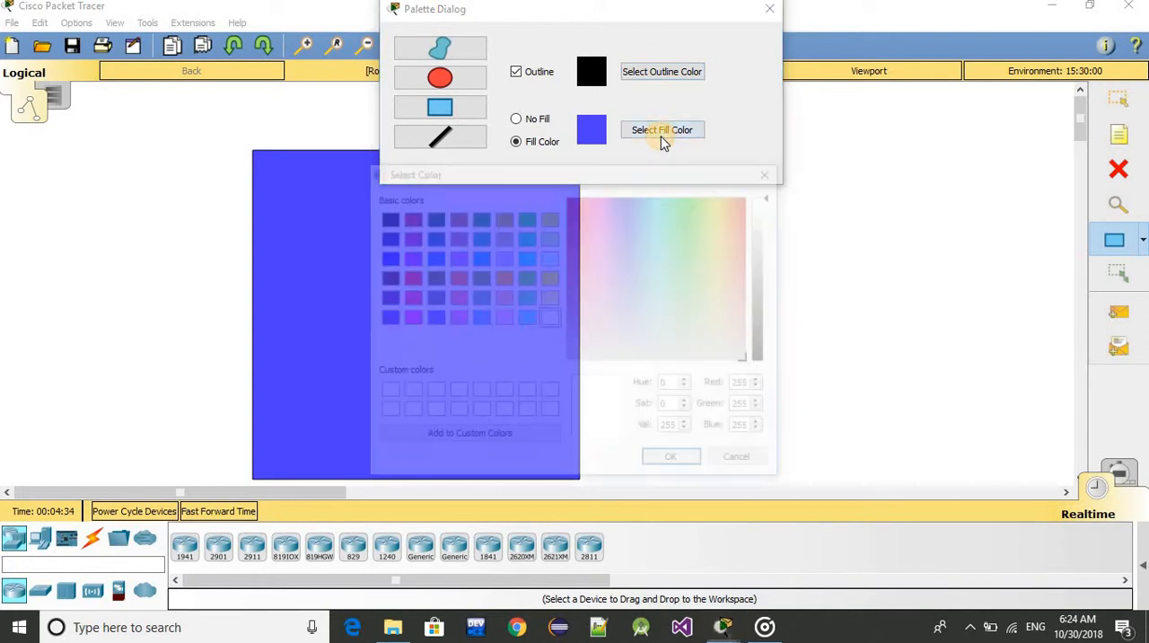
left_click(528, 217)
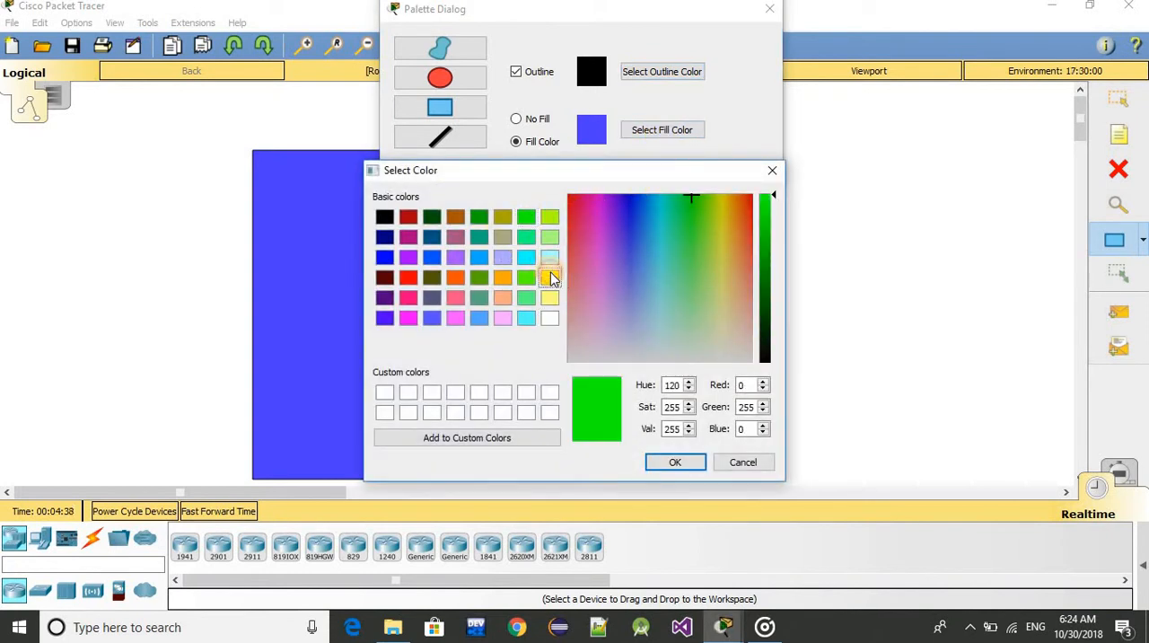
left_click(549, 277)
left_click(678, 463)
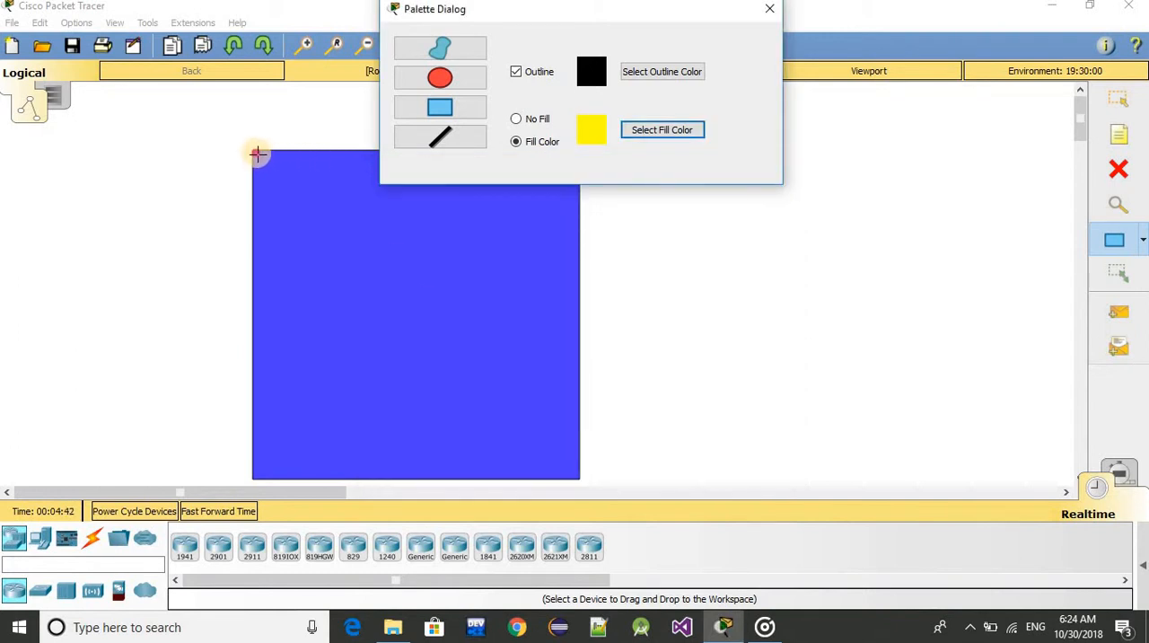
left_click_drag(257, 155, 574, 269)
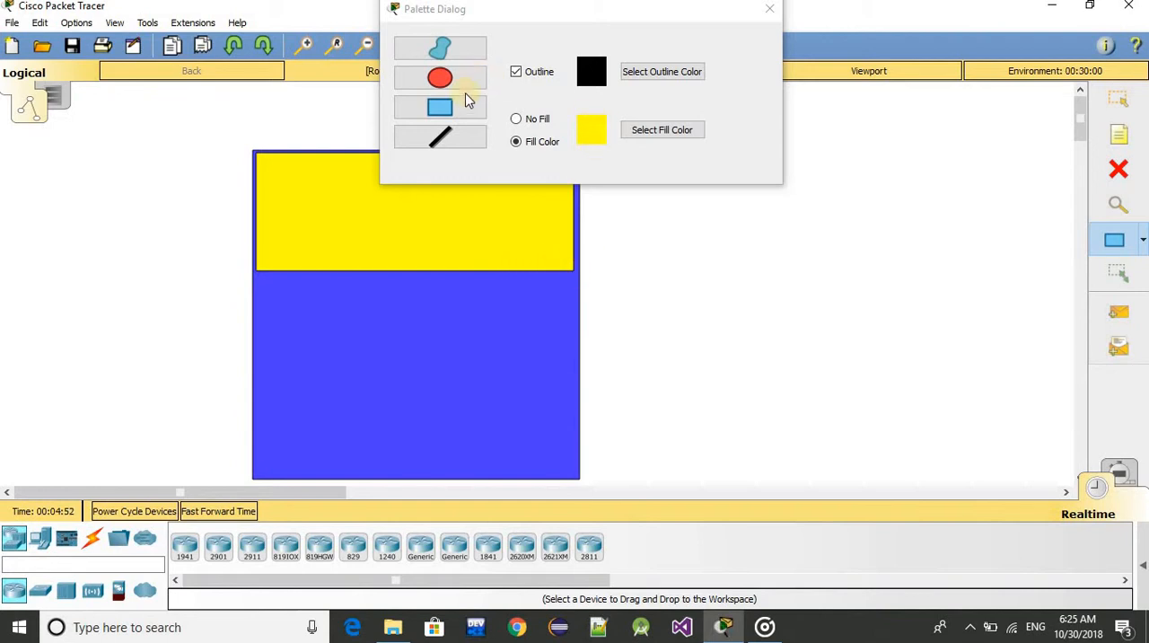
Set the fill color to white and draw a rectangle below the yellow one, leaving only a thin blue border
left_click(442, 111)
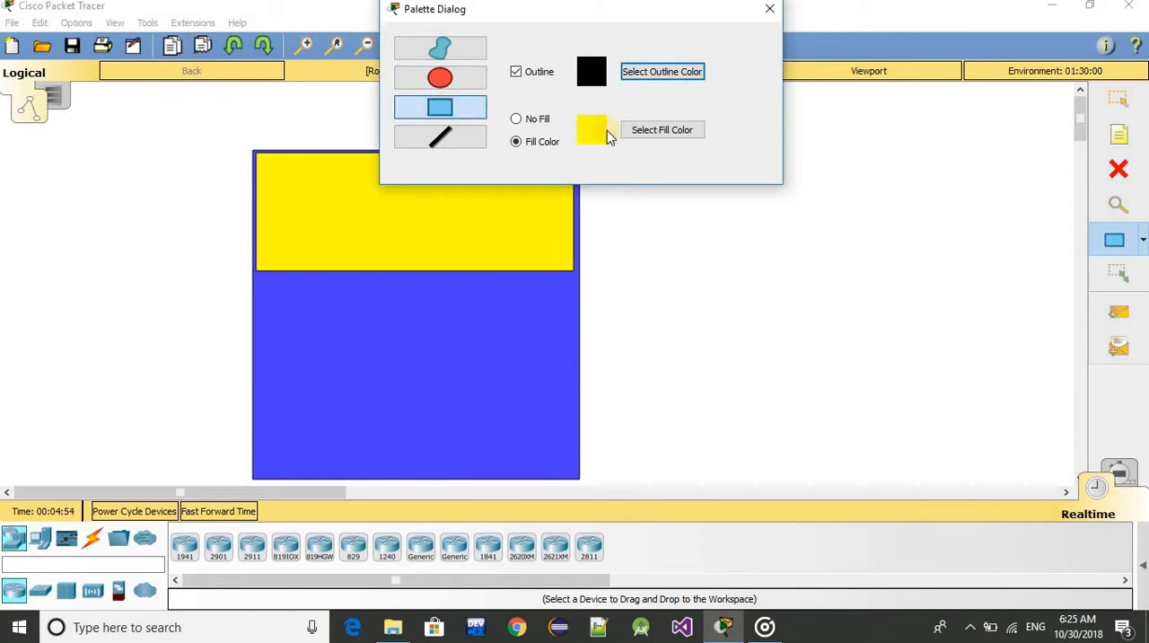
left_click(656, 134)
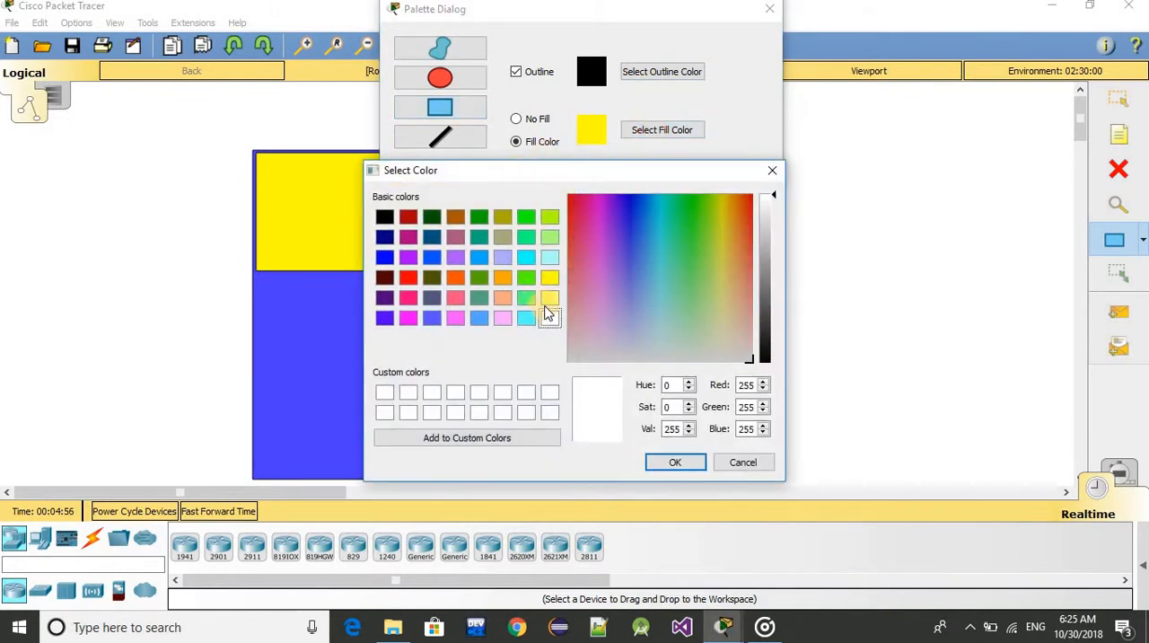
left_click(672, 462)
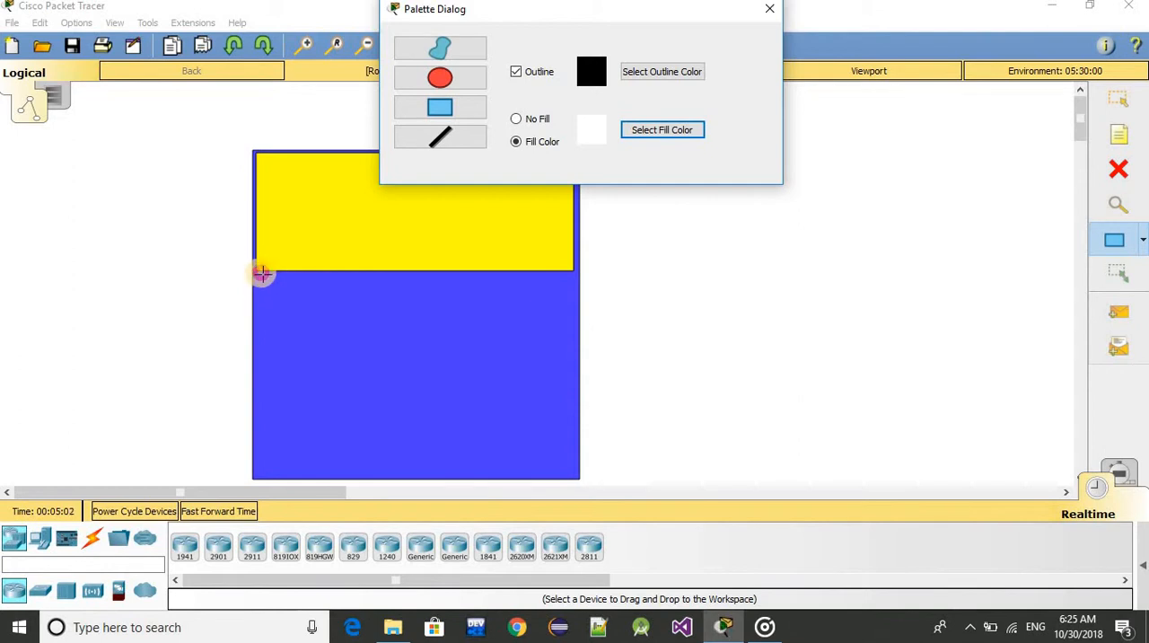
left_click_drag(260, 272, 574, 473)
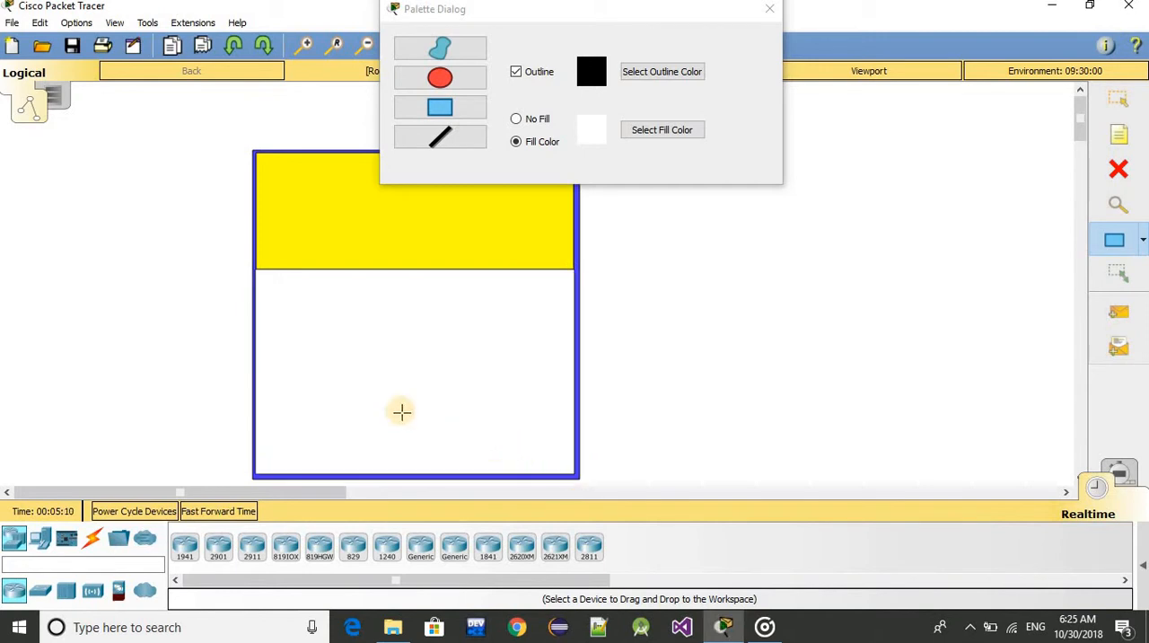
Place a 2960-24TT switch on the border between the yellow and white areas and close the open device and palette windows
left_click(40, 590)
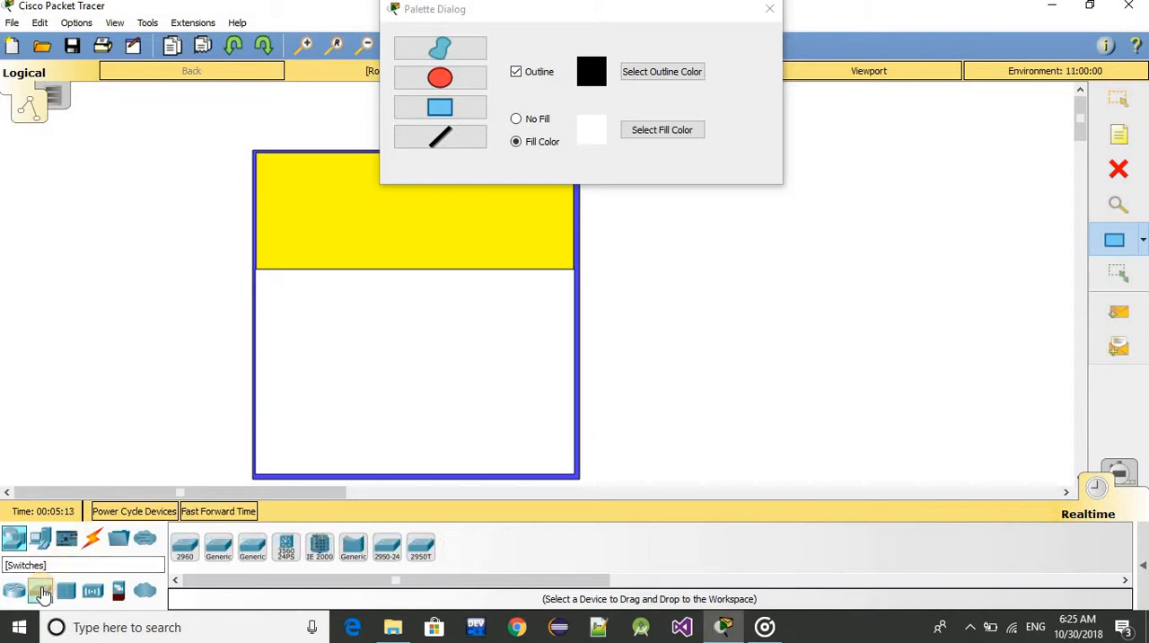
left_click(184, 554)
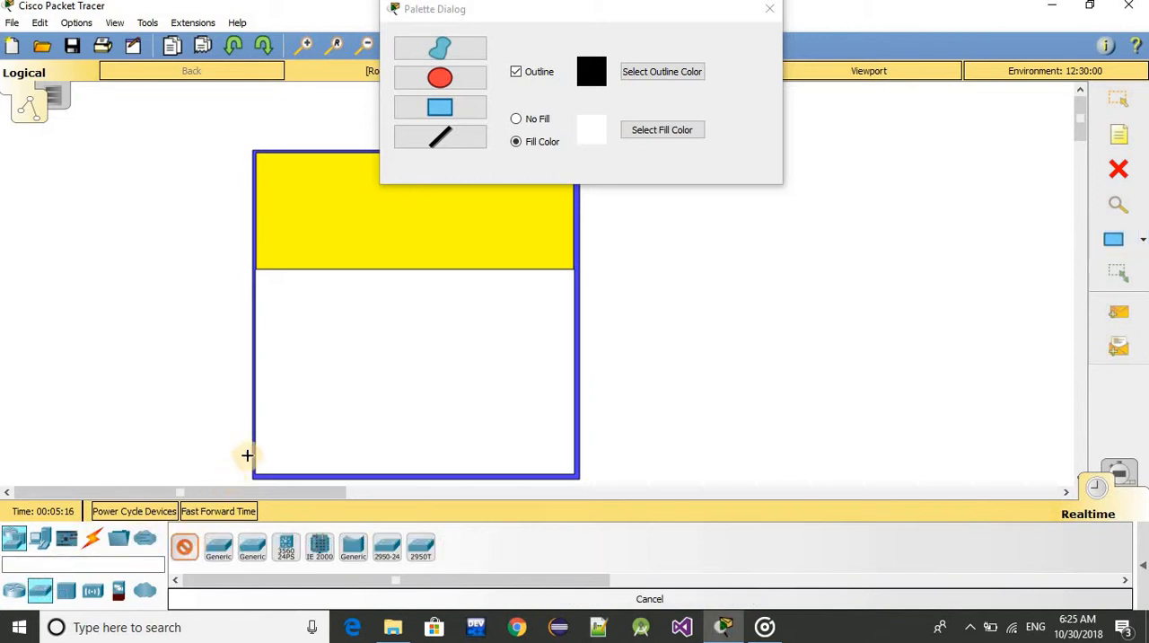
left_click(404, 276)
left_click(404, 274)
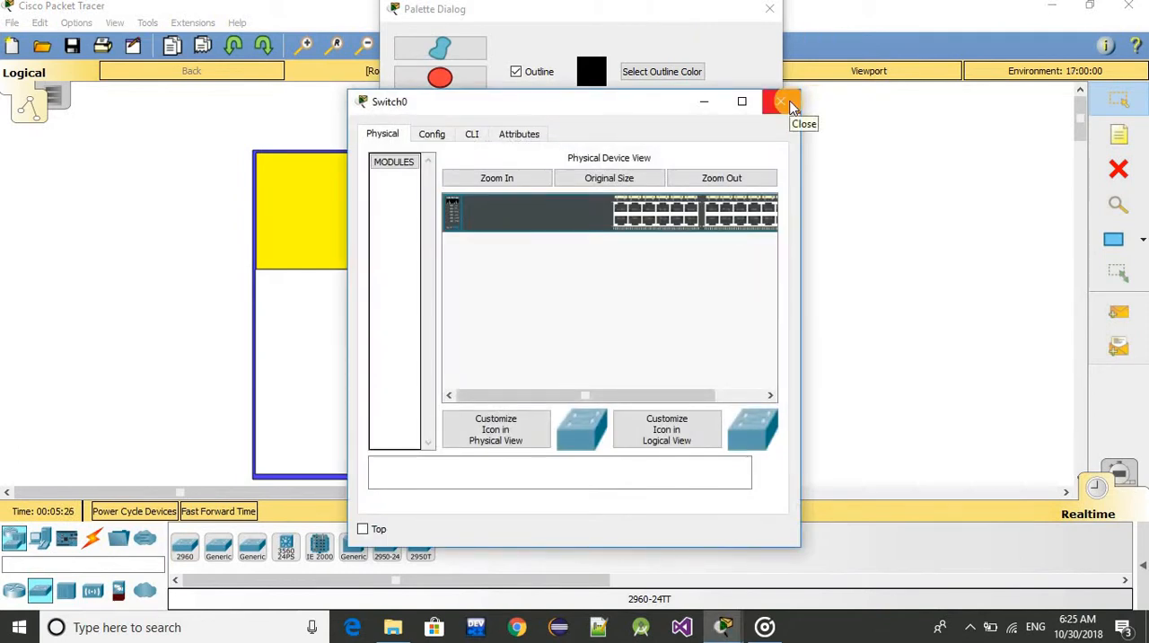
left_click(785, 102)
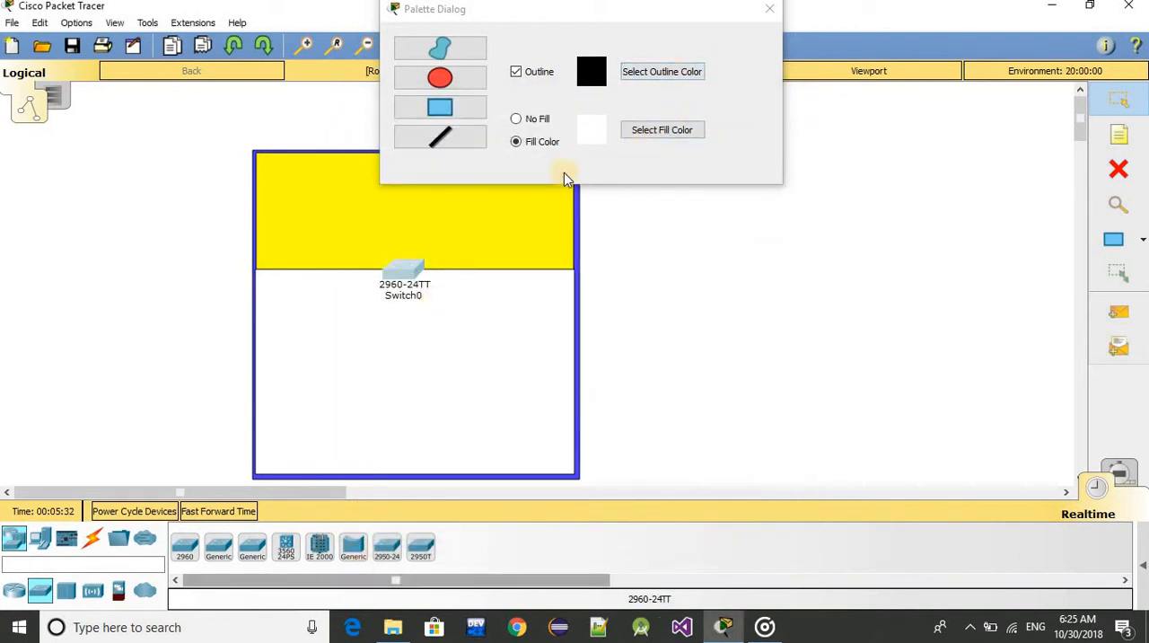
left_click(774, 10)
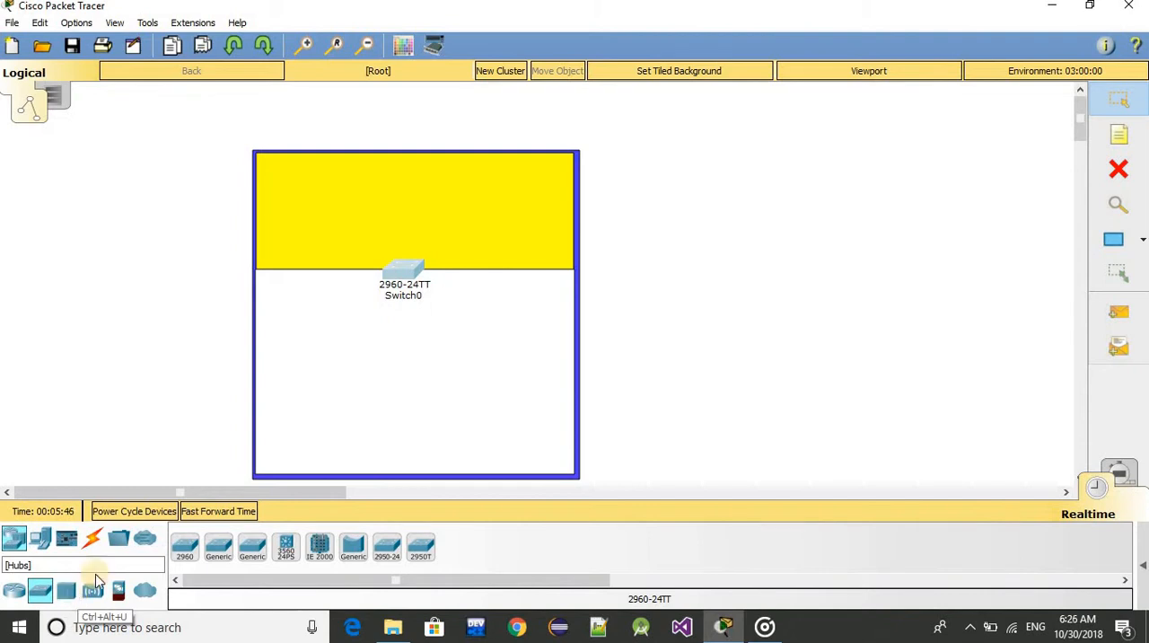
Place two generic PCs in the yellow area, one near each side
left_click(44, 541)
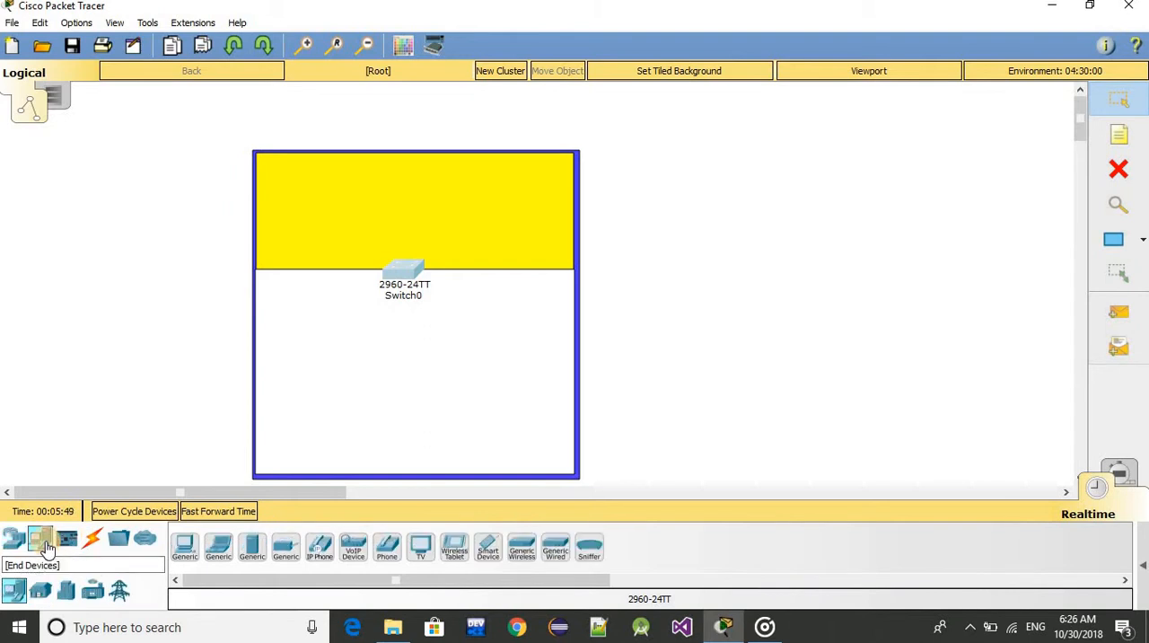
left_click(185, 546)
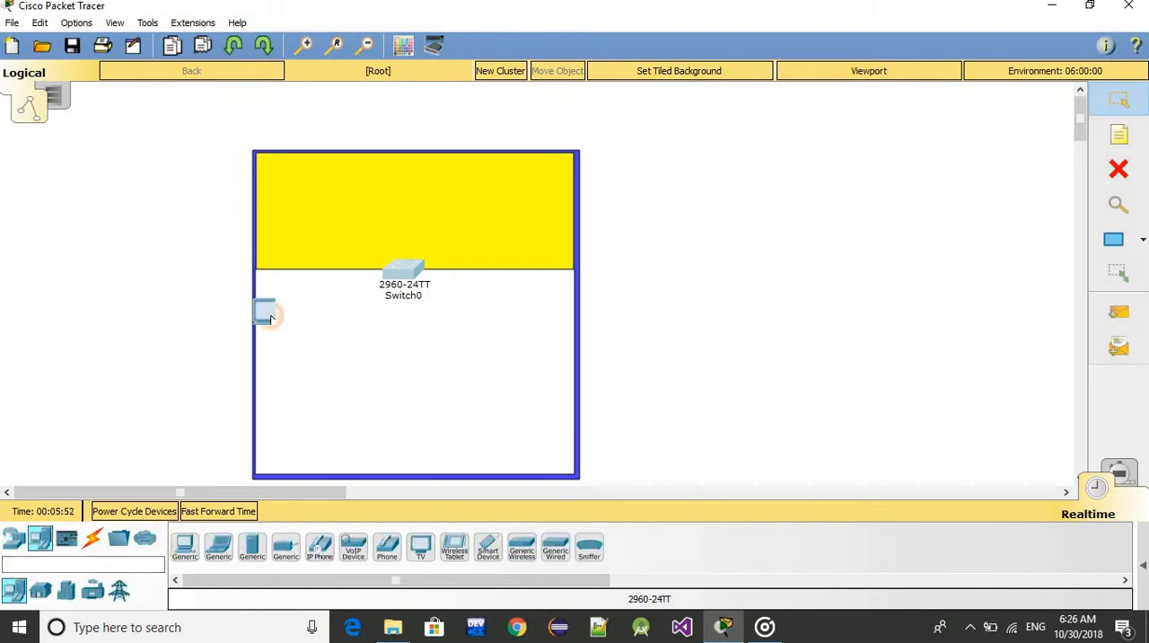
left_click(289, 183)
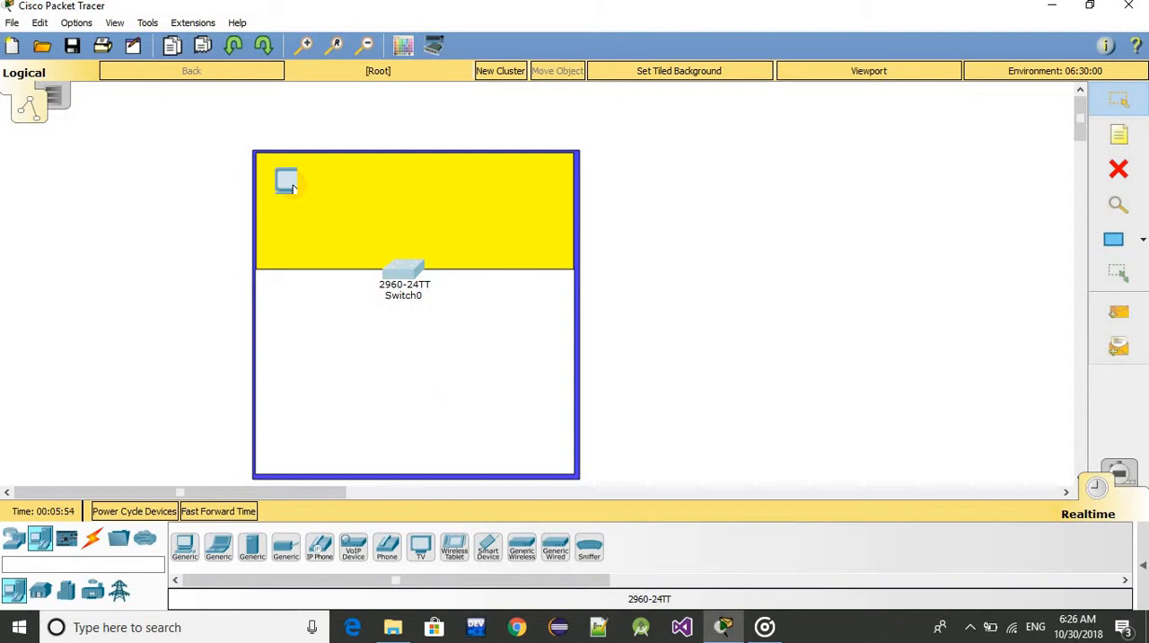
left_click(15, 593)
left_click(185, 545)
left_click(521, 213)
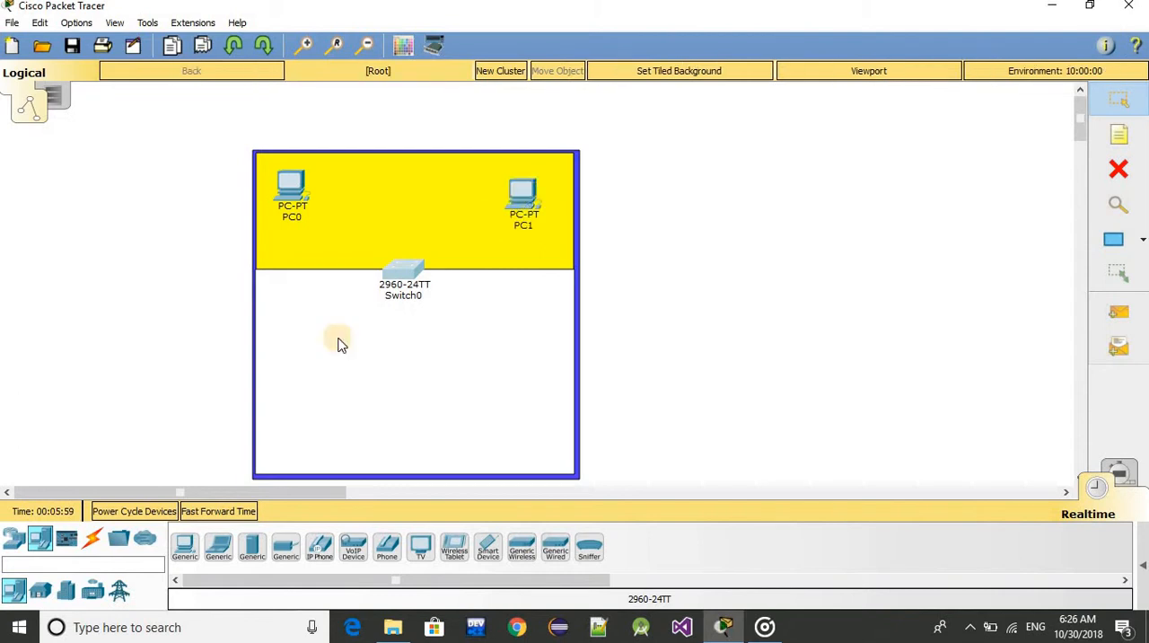
Place two more generic PCs in the two lower corners of the white area
left_click(14, 592)
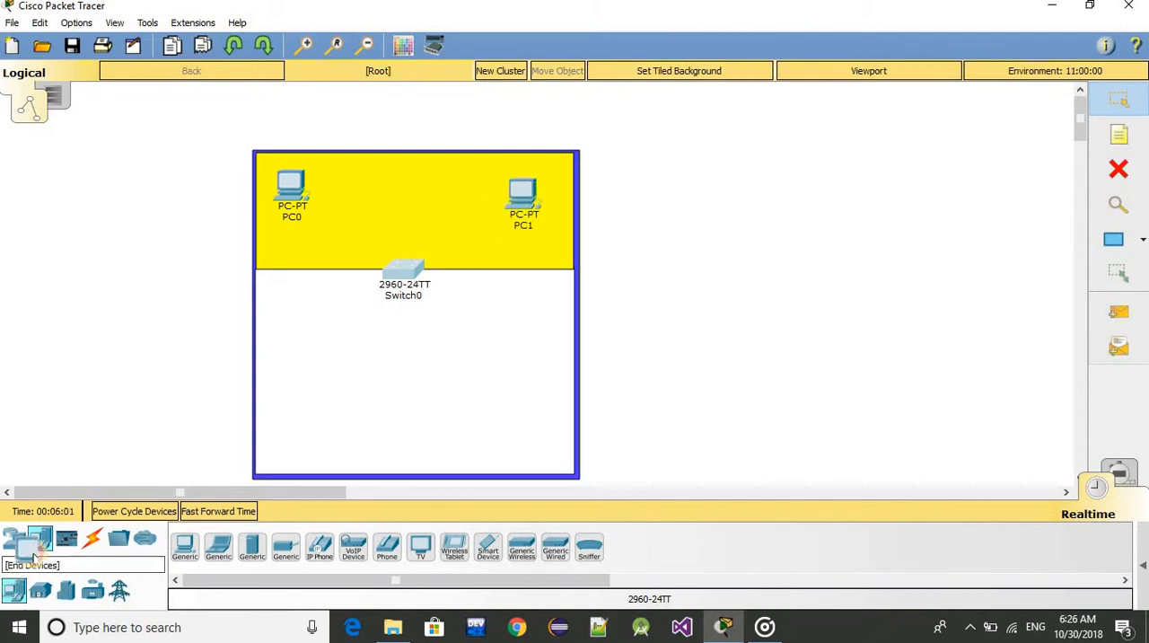
left_click(184, 546)
left_click(290, 421)
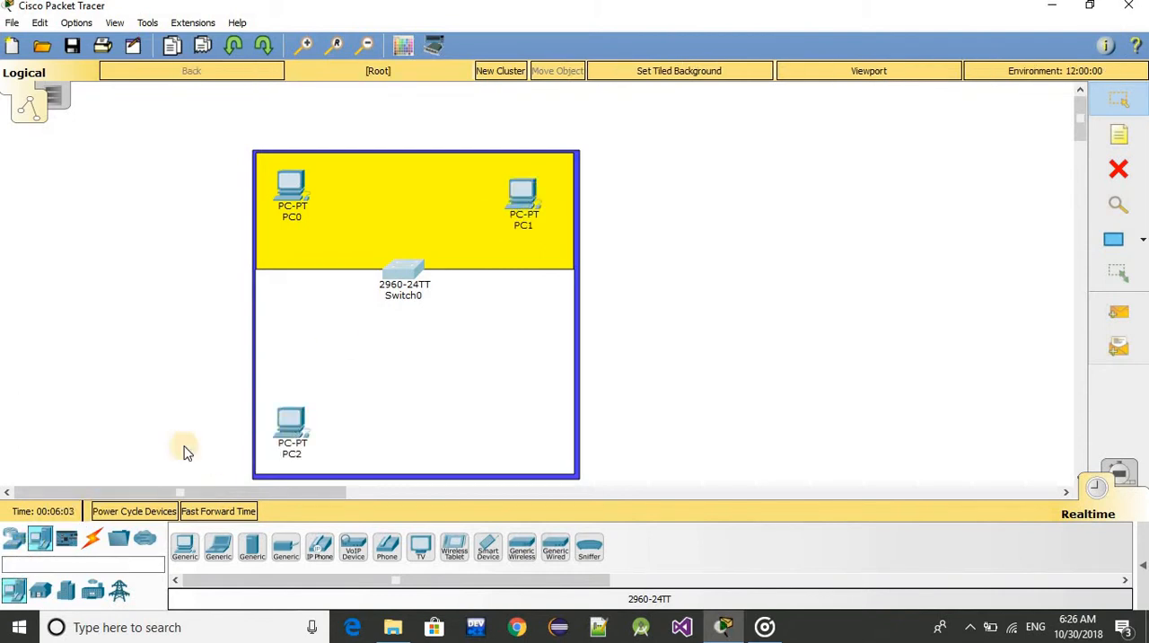
left_click(185, 546)
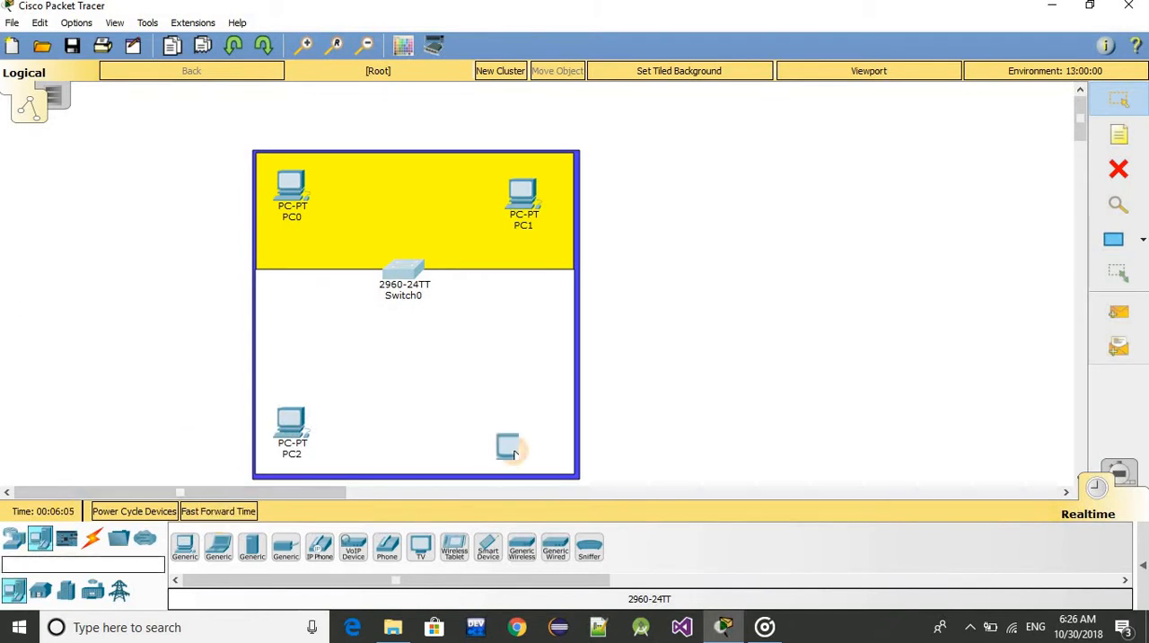
left_click(523, 444)
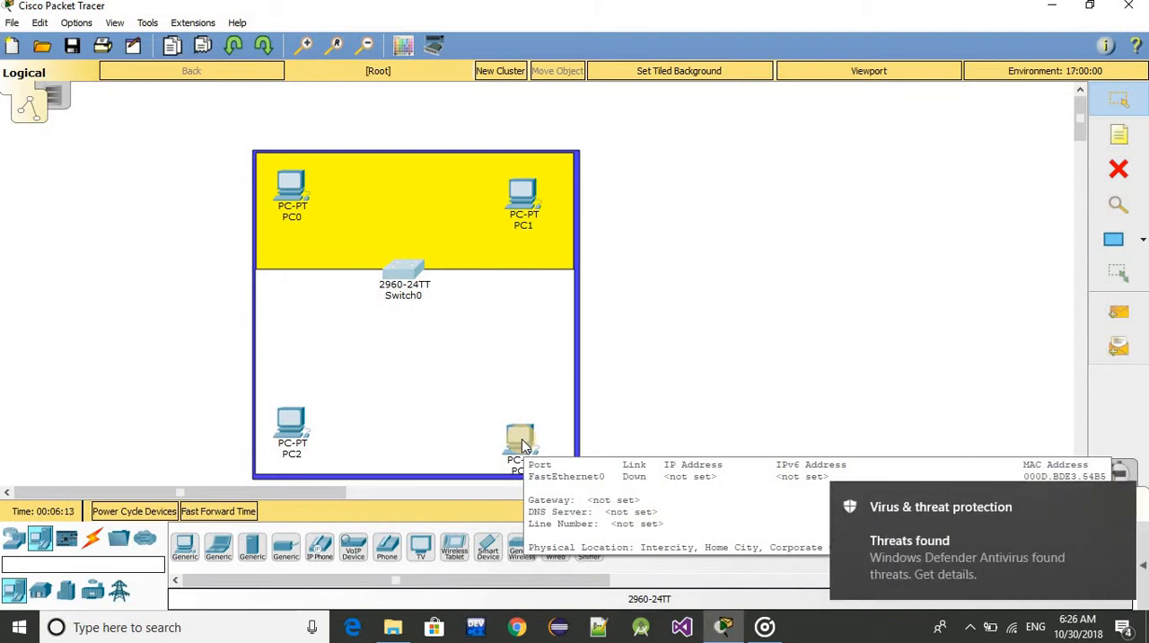
Connect the switch's FastEthernet0/1 port to PC0's FastEthernet0 port with a copper straight-through cable
left_click(93, 543)
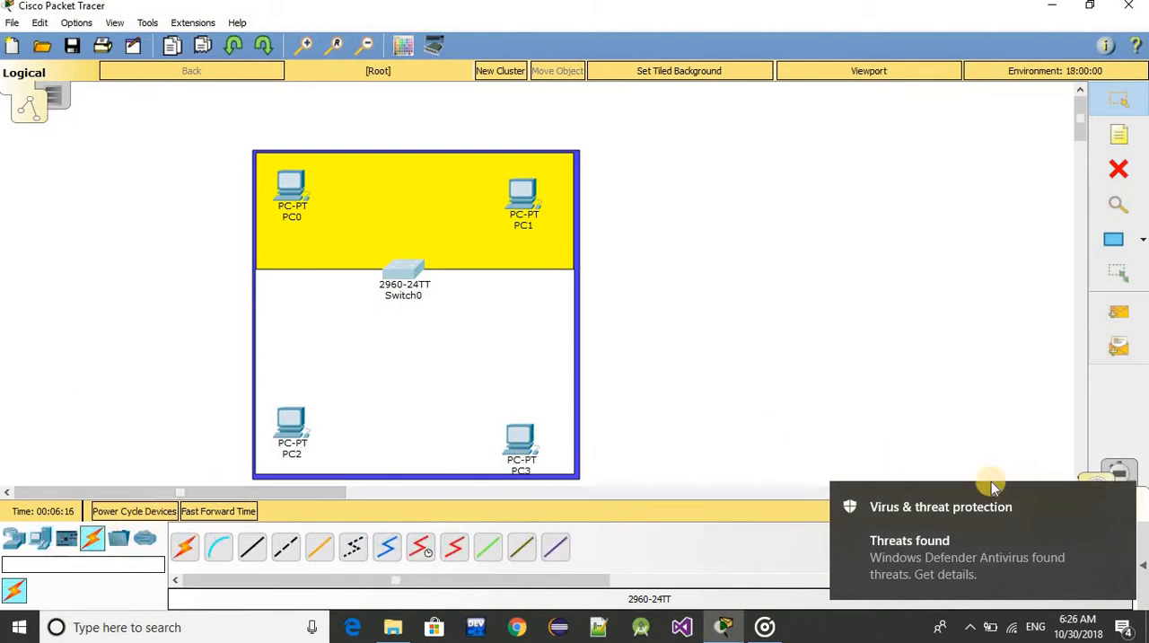
left_click(1126, 497)
left_click(251, 544)
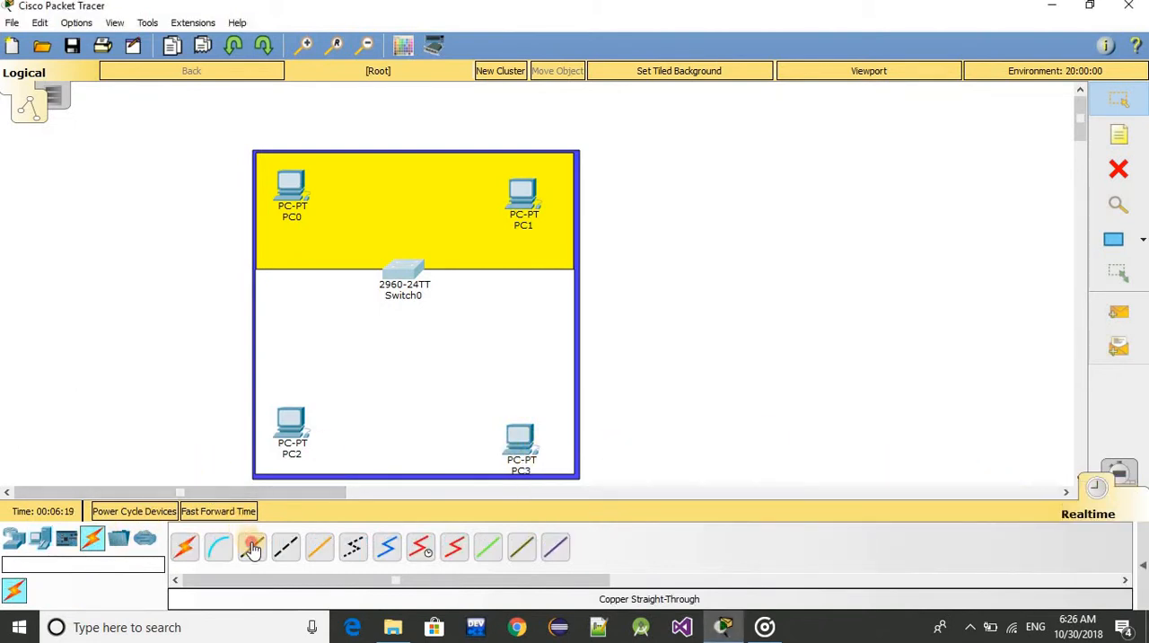
left_click(401, 269)
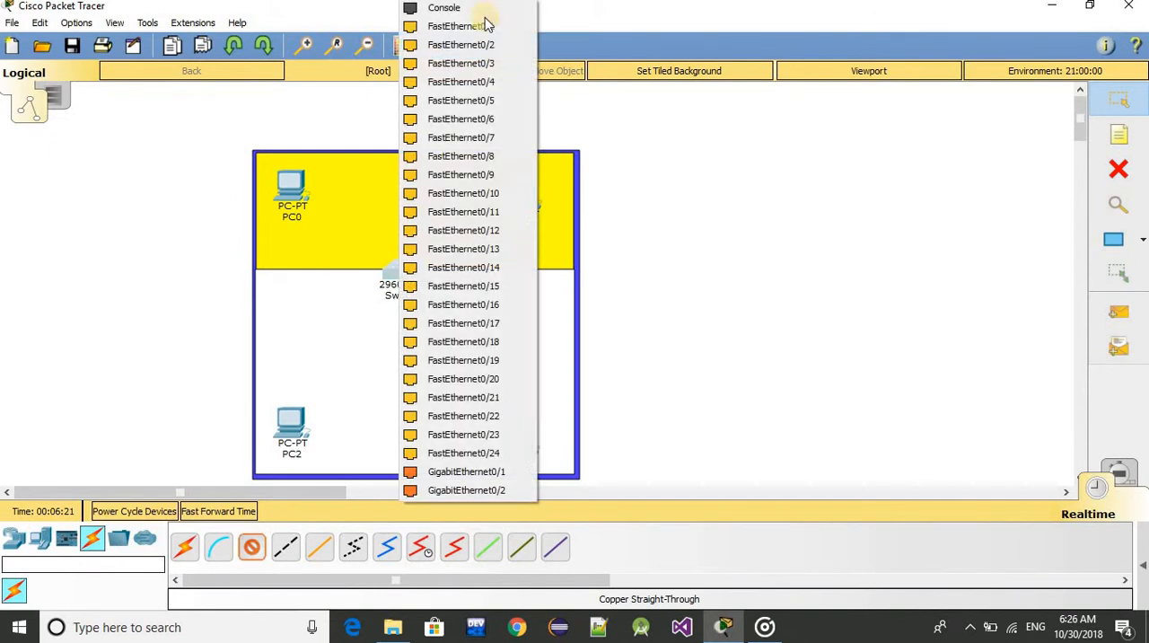
left_click(475, 22)
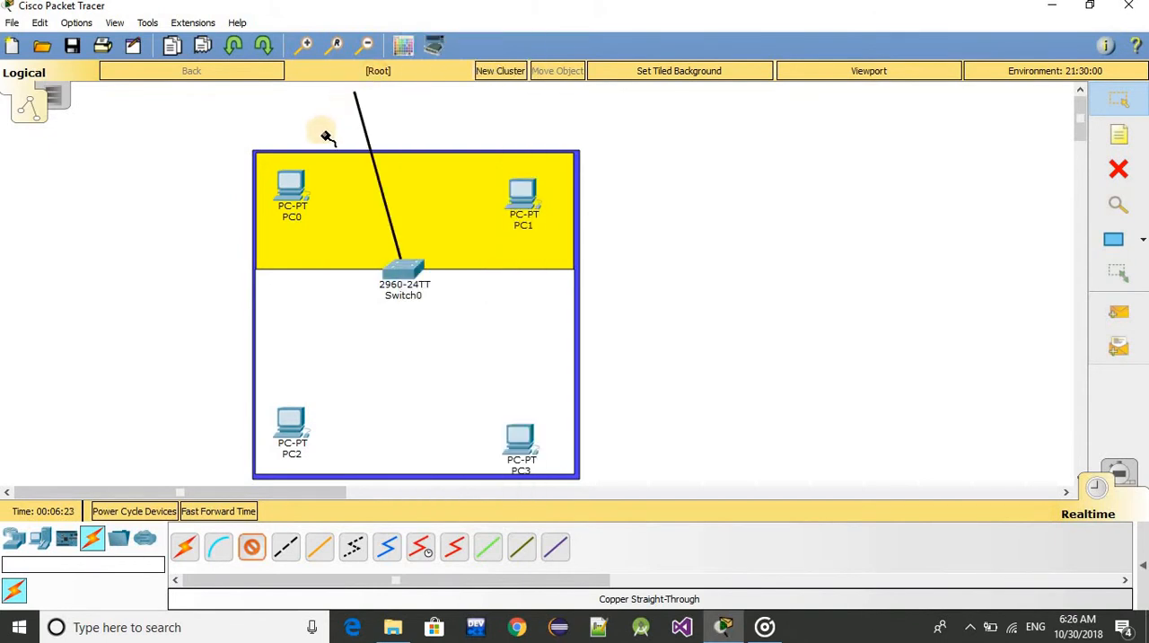
left_click(292, 184)
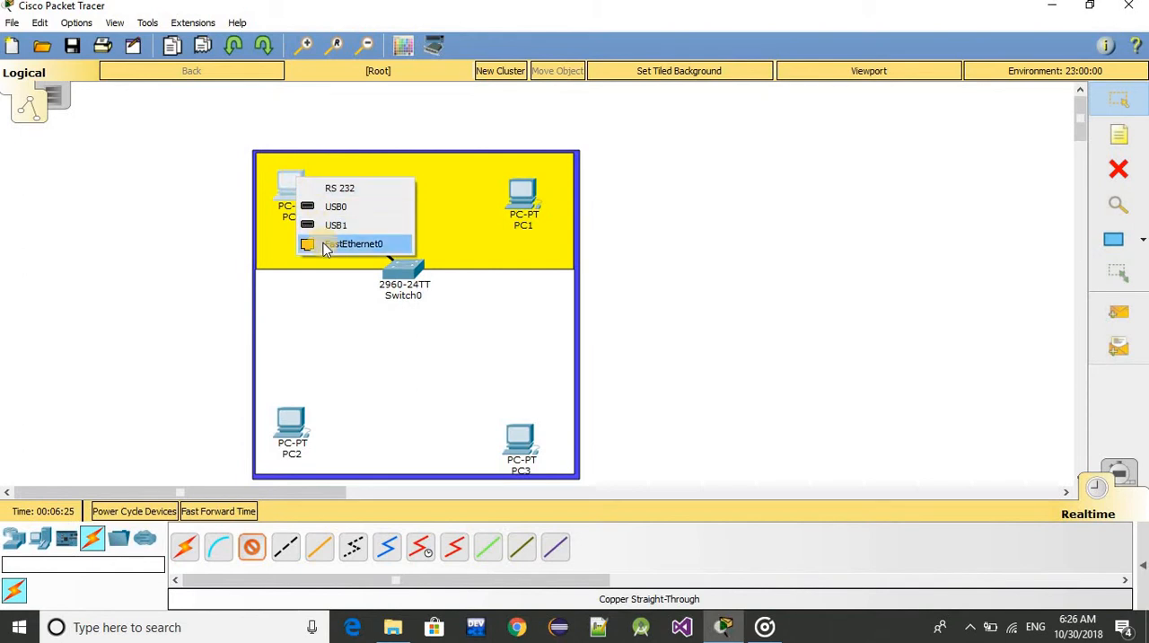
left_click(323, 244)
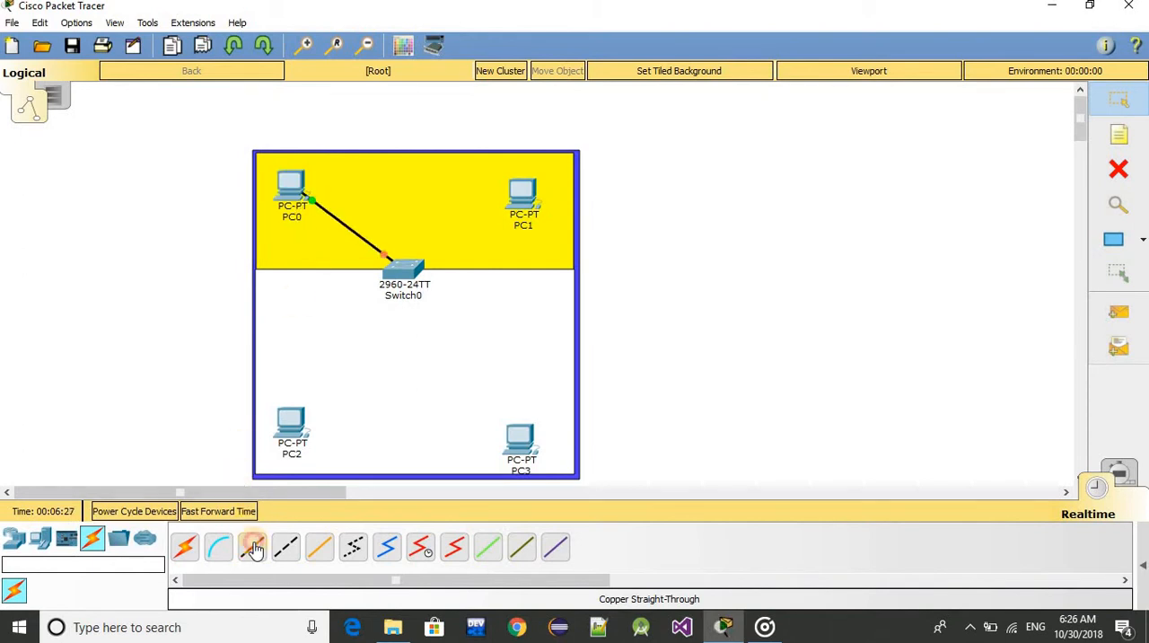
Connect the switch's FastEthernet0/2 port to PC1's FastEthernet0 port with a copper straight-through cable
left_click(252, 547)
left_click(404, 272)
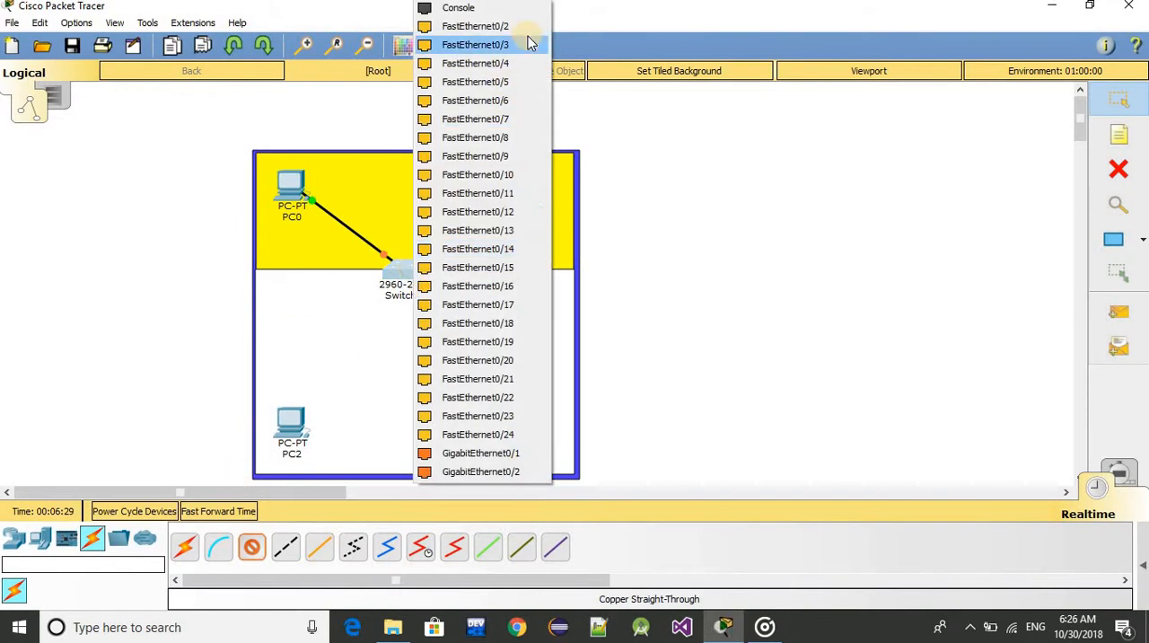
left_click(520, 26)
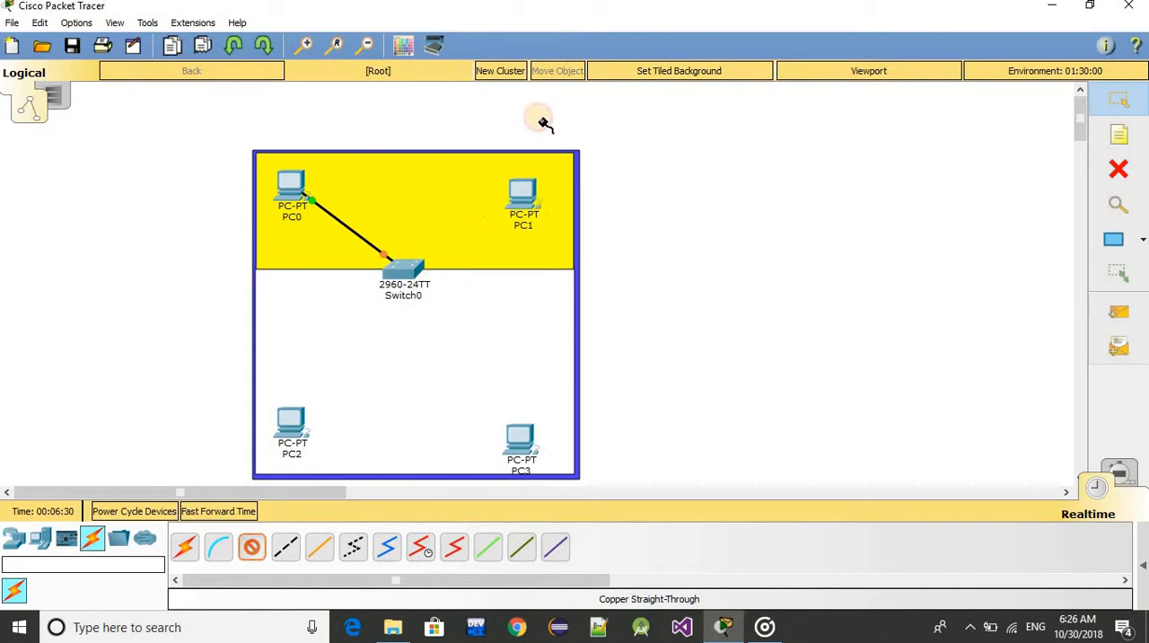
left_click(517, 196)
left_click(543, 255)
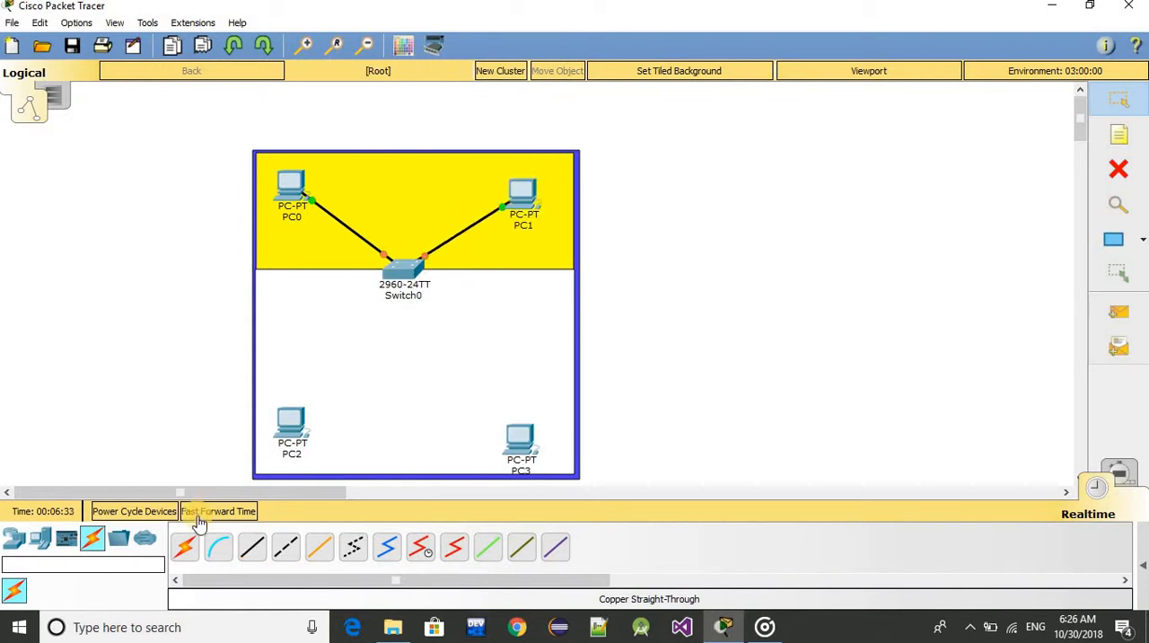
Connect the switch's FastEthernet0/3 port to PC2's FastEthernet0 port with a copper straight-through cable
left_click(199, 515)
left_click(254, 549)
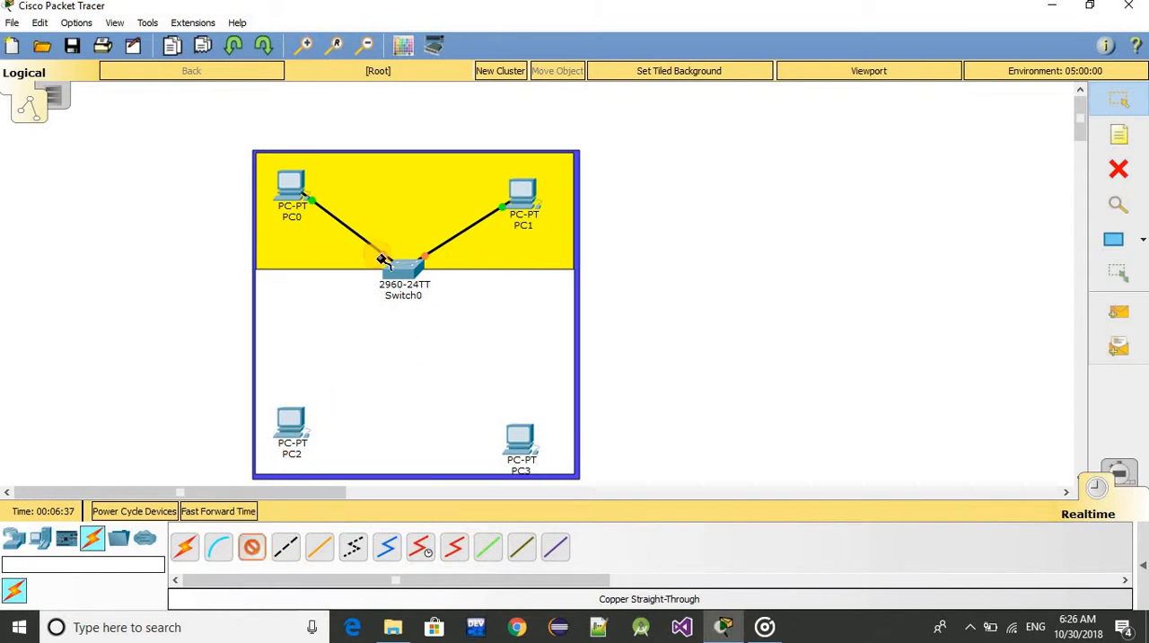
left_click(392, 272)
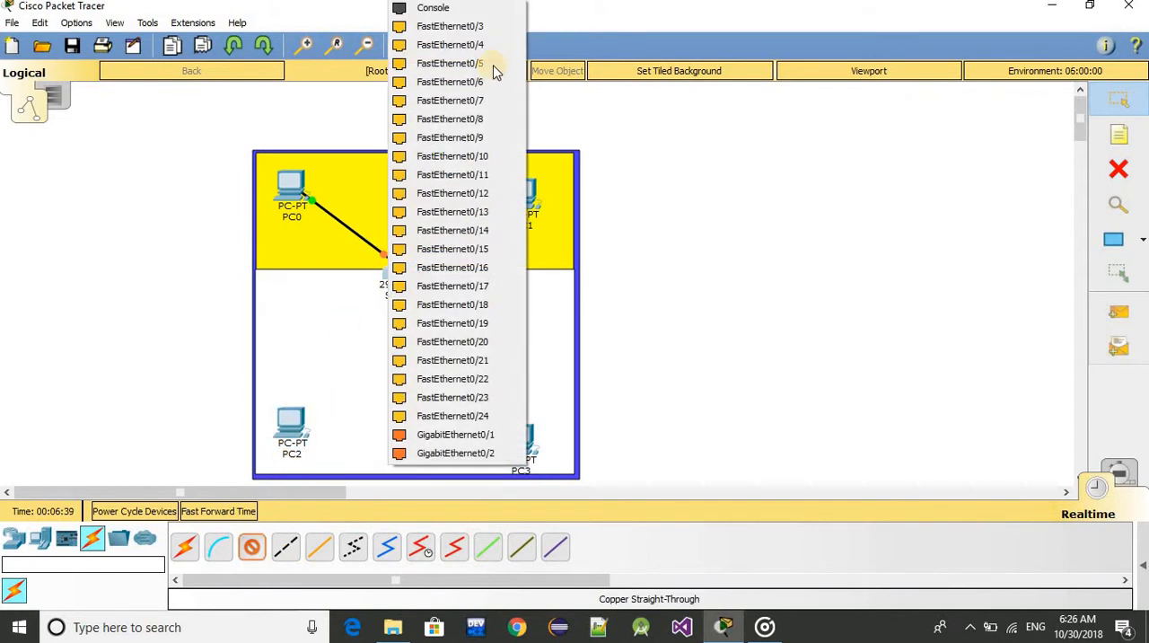
left_click(480, 27)
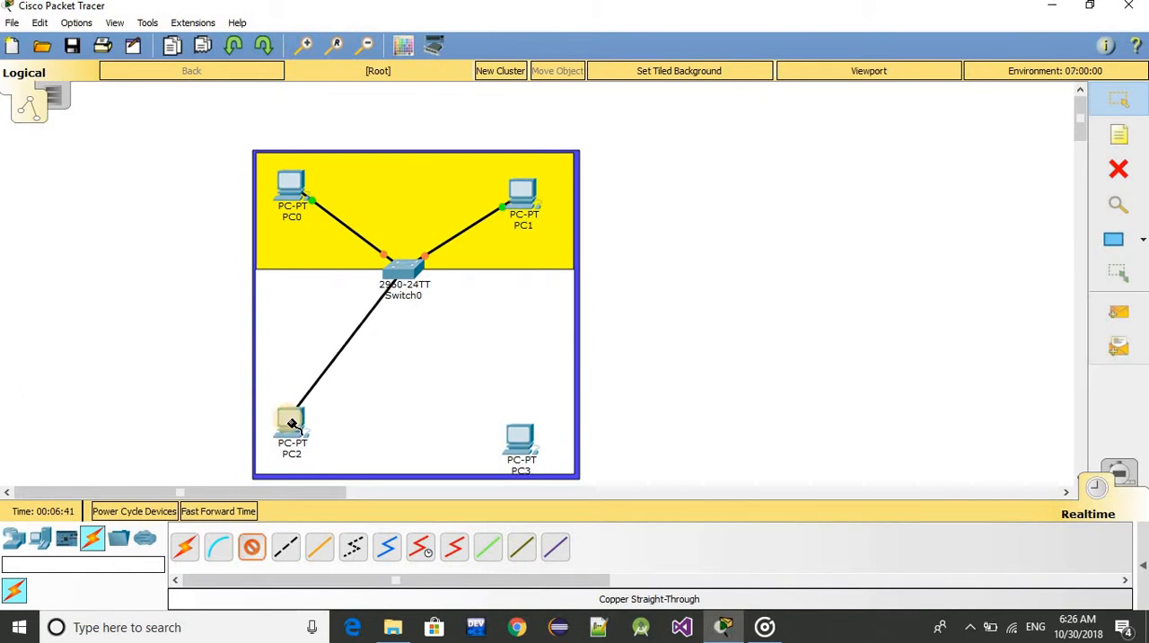
left_click(290, 418)
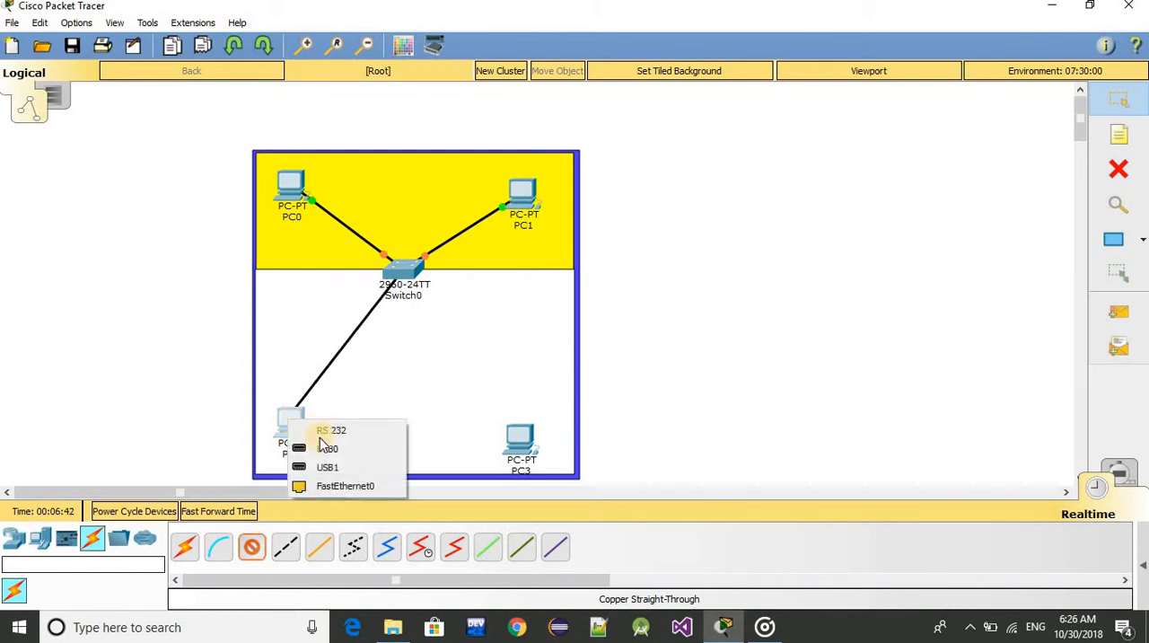
left_click(335, 488)
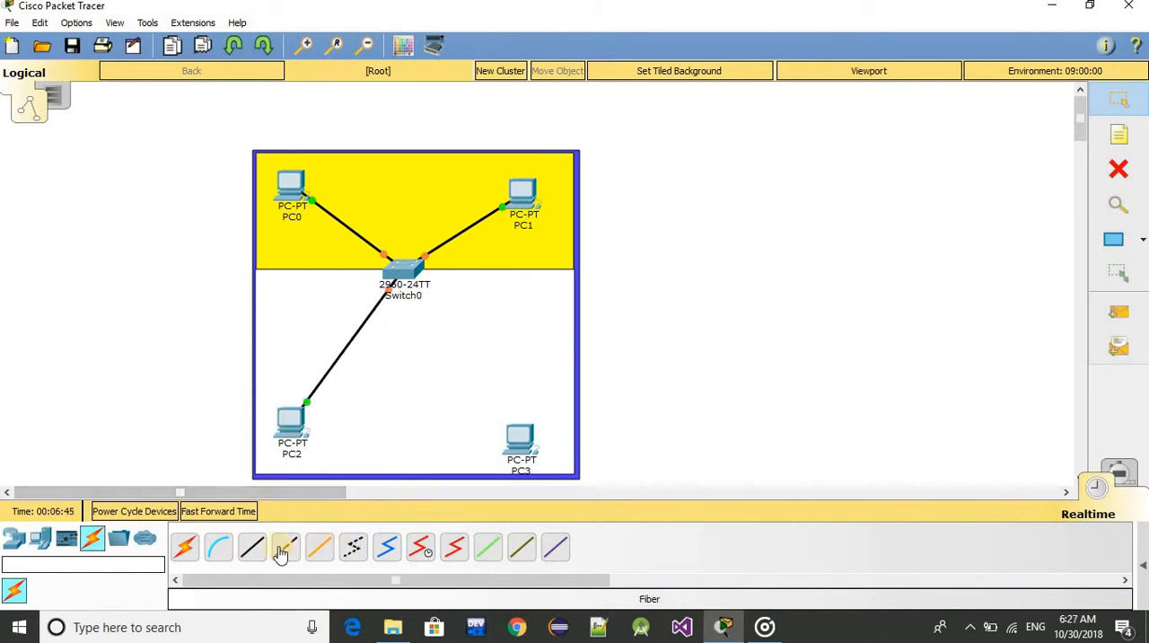
Connect the switch's FastEthernet0/4 port to PC3's FastEthernet0 port with a copper straight-through cable
left_click(252, 545)
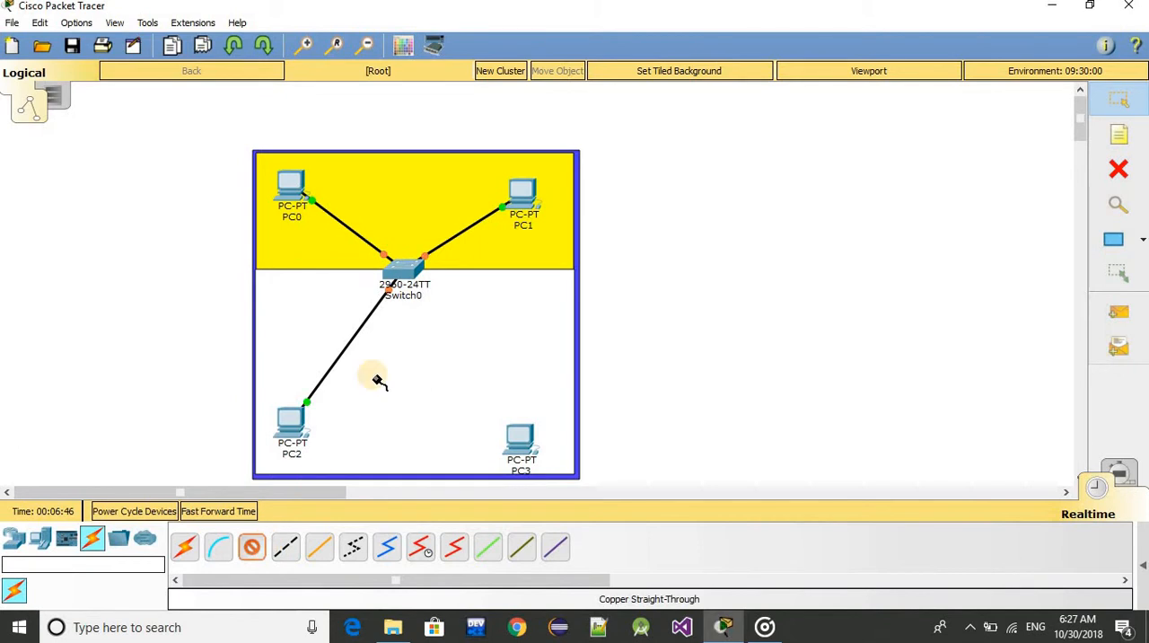
left_click(405, 266)
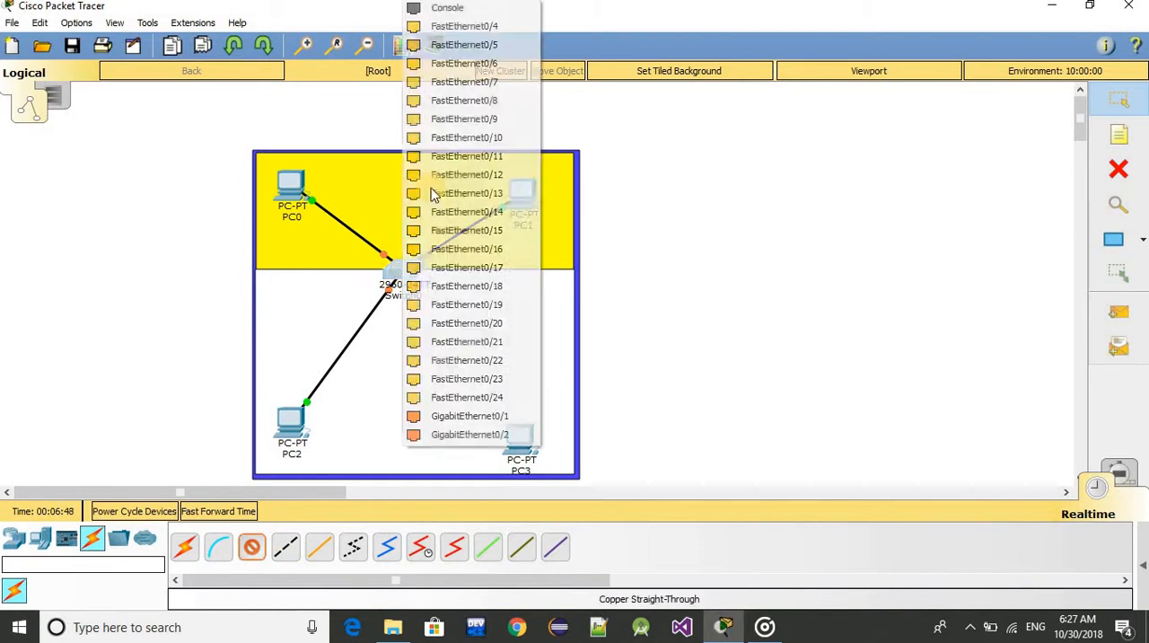
left_click(479, 27)
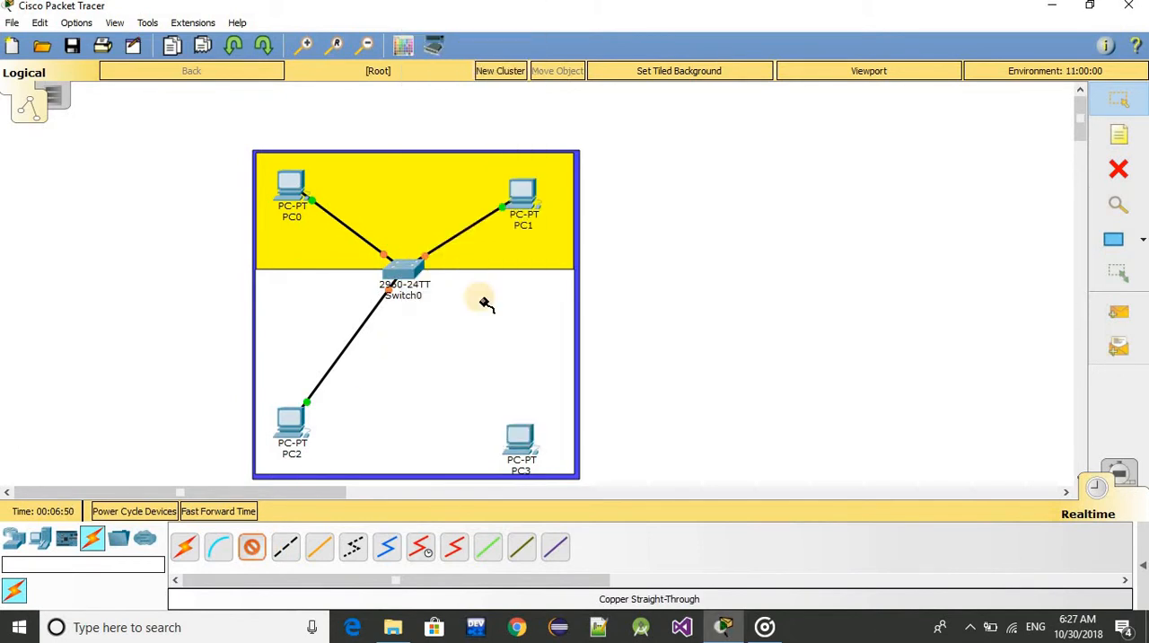
left_click(519, 440)
left_click(554, 506)
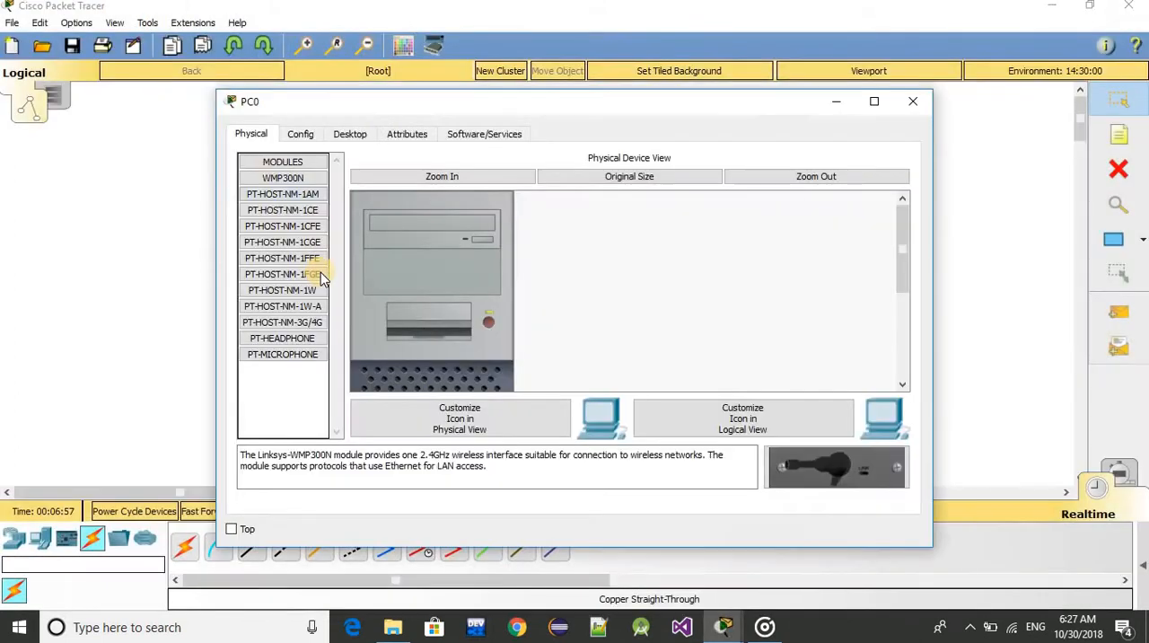
Give PC0 the static IP address 163.162.1.1 with subnet mask 255.255.0.0, copy the address and close the device window
left_click(353, 137)
left_click(299, 226)
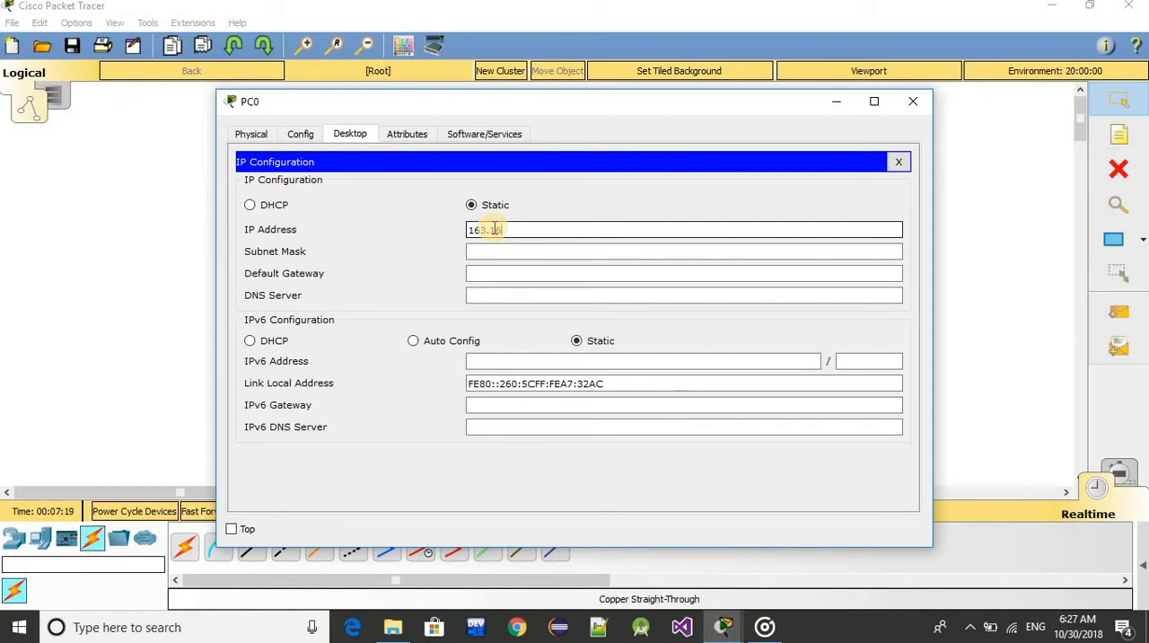
type(".1.1")
left_click(538, 251)
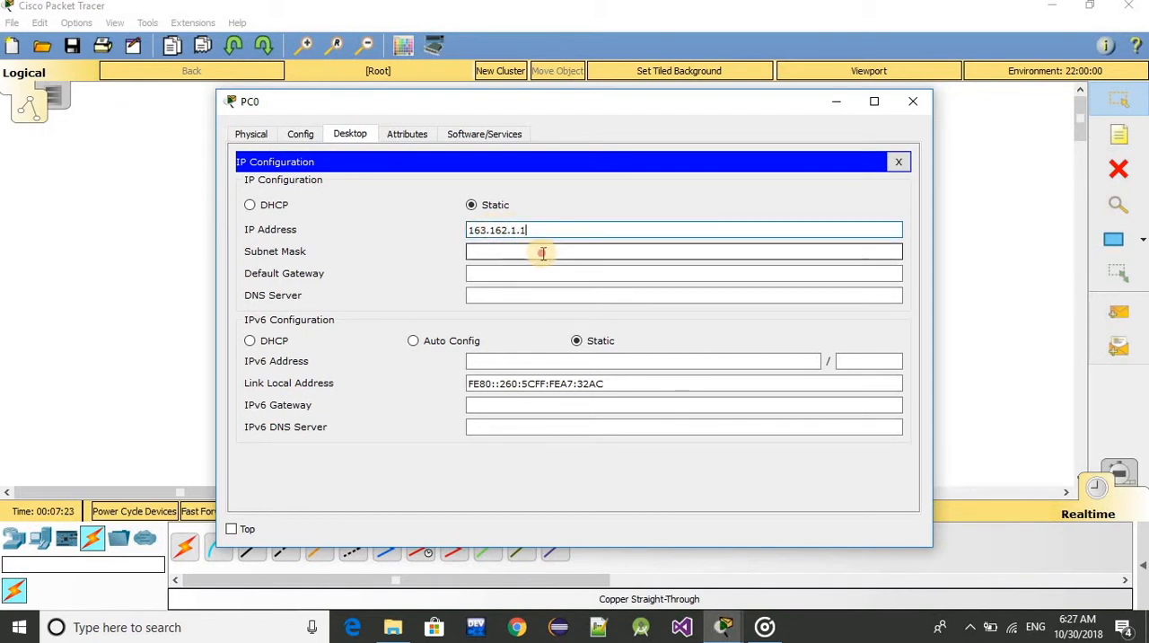
left_click(513, 230)
left_click_drag(513, 230, 468, 235)
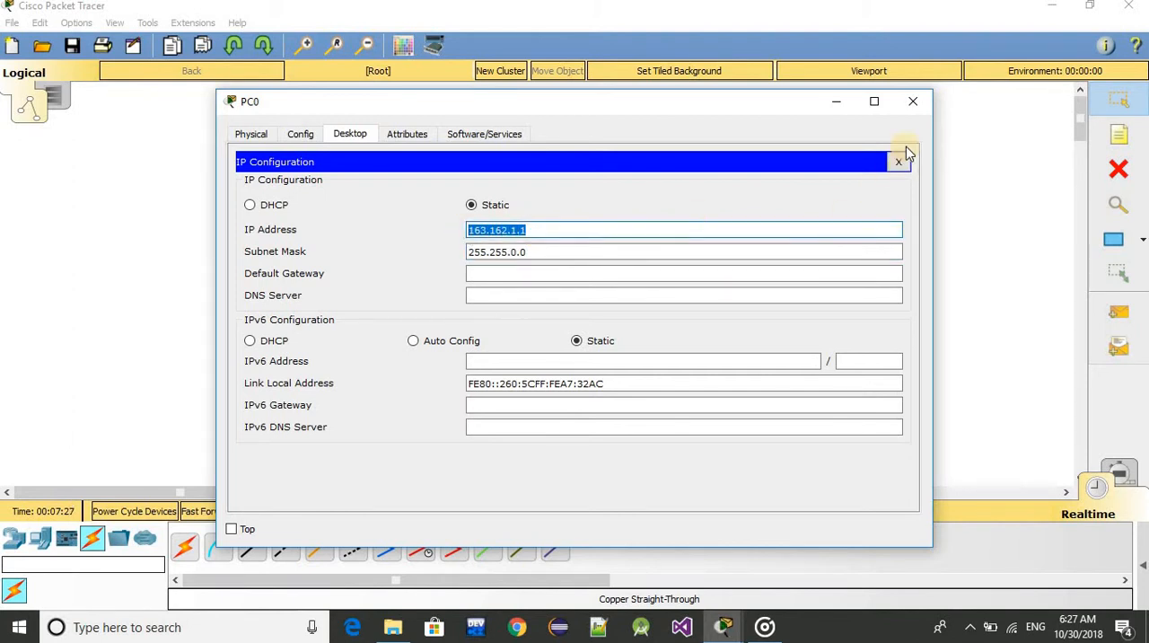
left_click(913, 102)
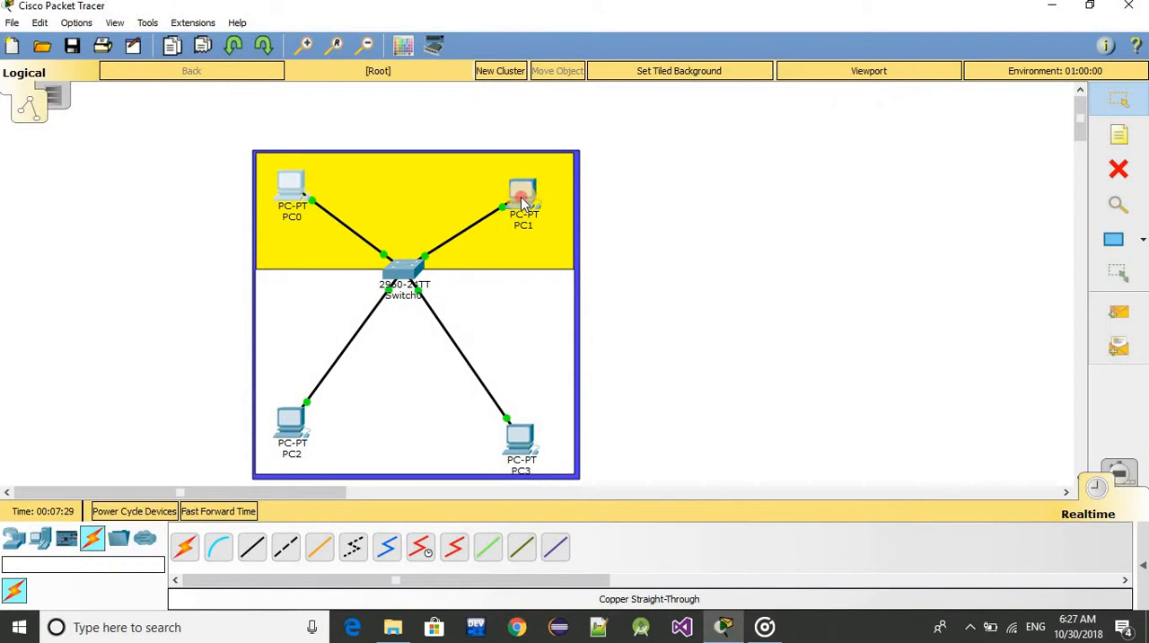
Give PC1 the static IP address 163.162.1.2 with subnet mask 255.255.0.0 and close its device window
left_click(521, 196)
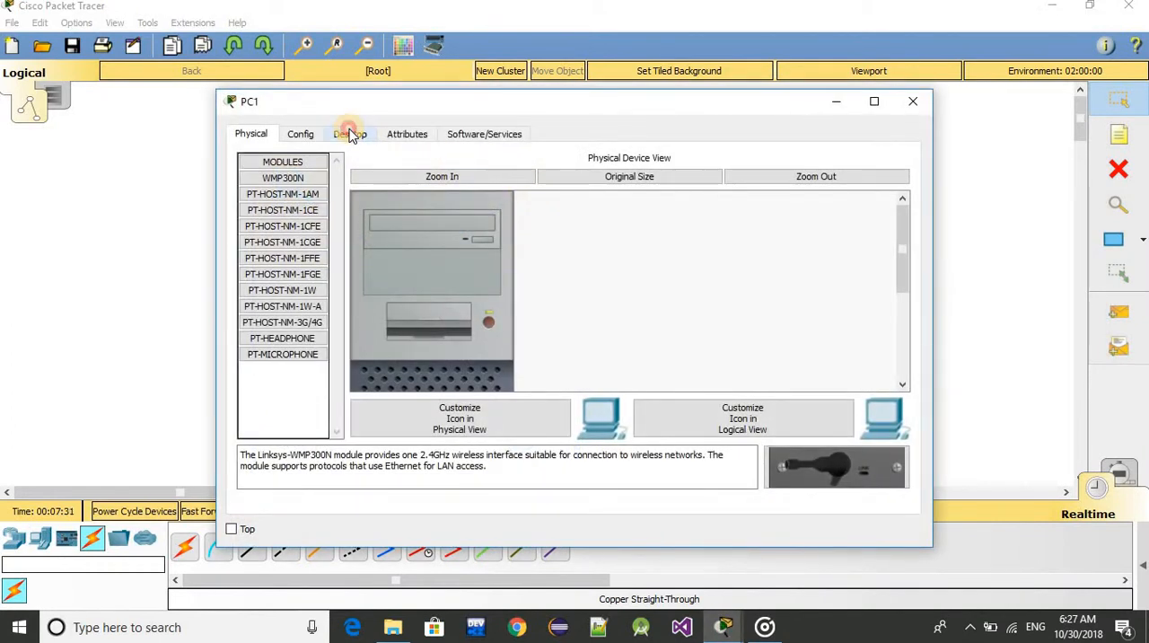
left_click(350, 134)
left_click(325, 213)
left_click(484, 226)
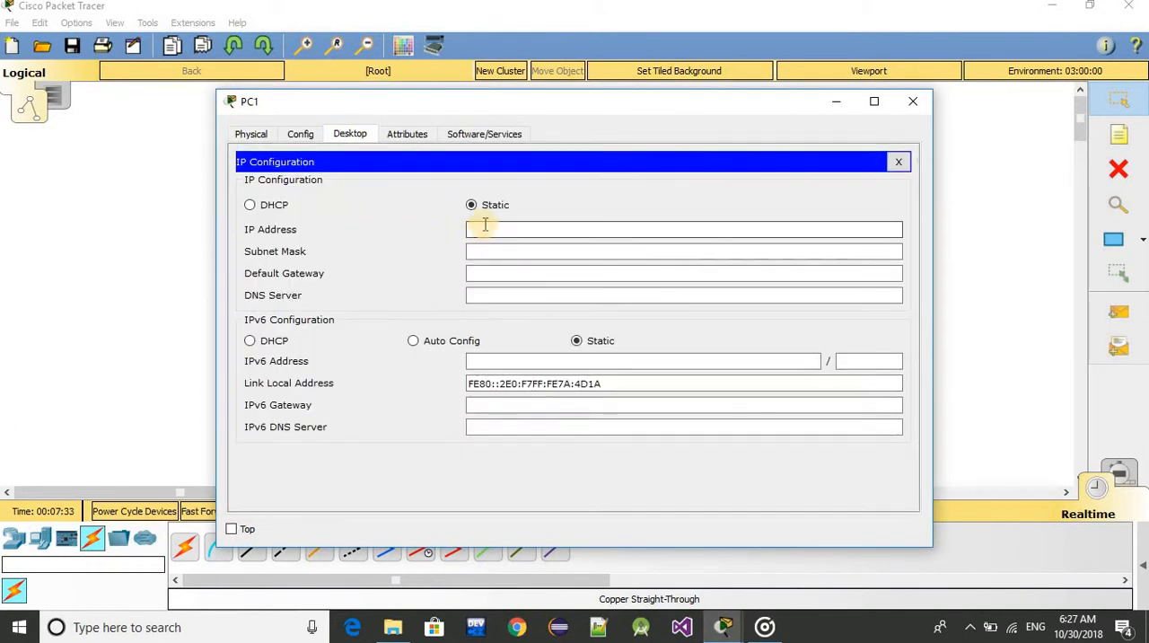
type("192.168.1.1")
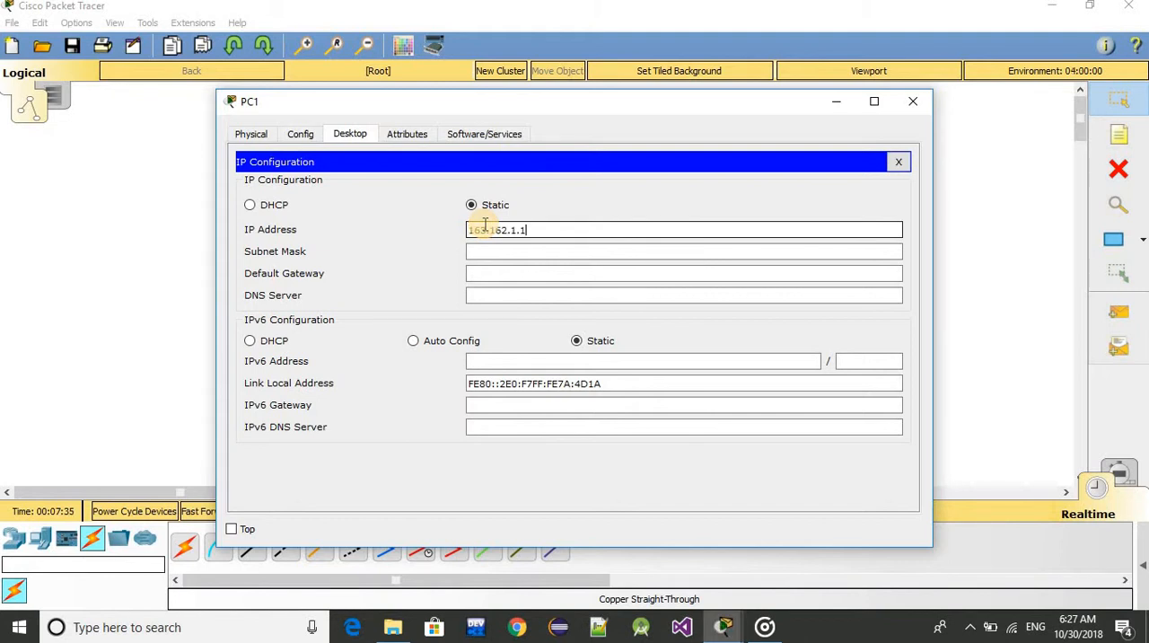
key("BackSpace")
type("2")
left_click(496, 251)
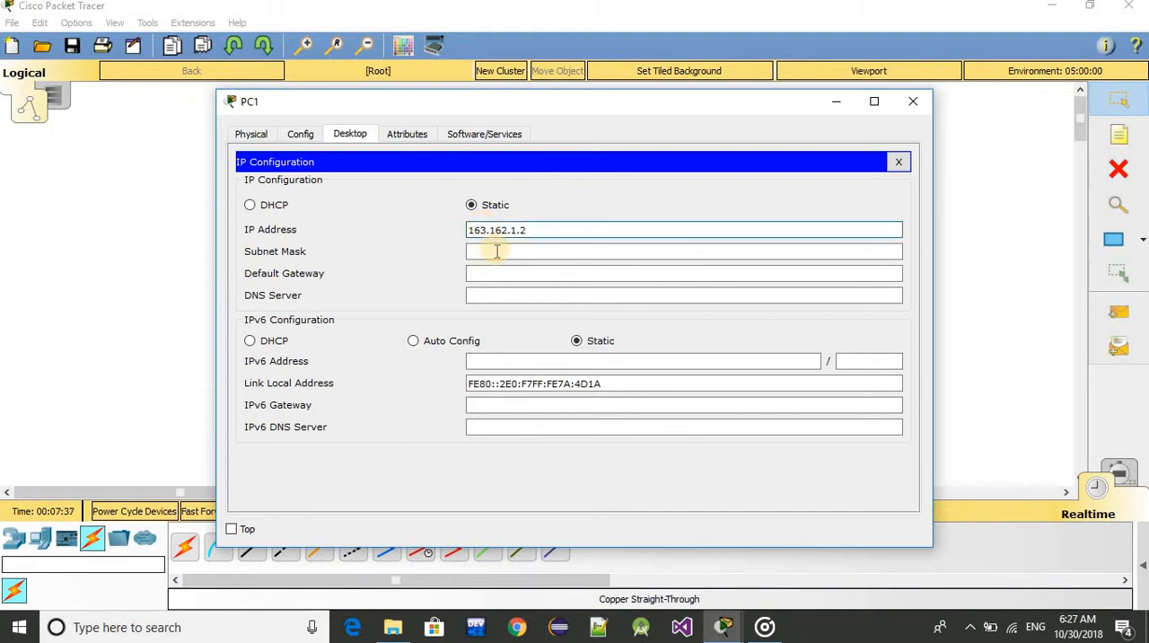
left_click(913, 100)
Give PC2 the static IP address 163.162.1.3 with subnet mask 255.255.0.0 and close its device window
left_click(290, 420)
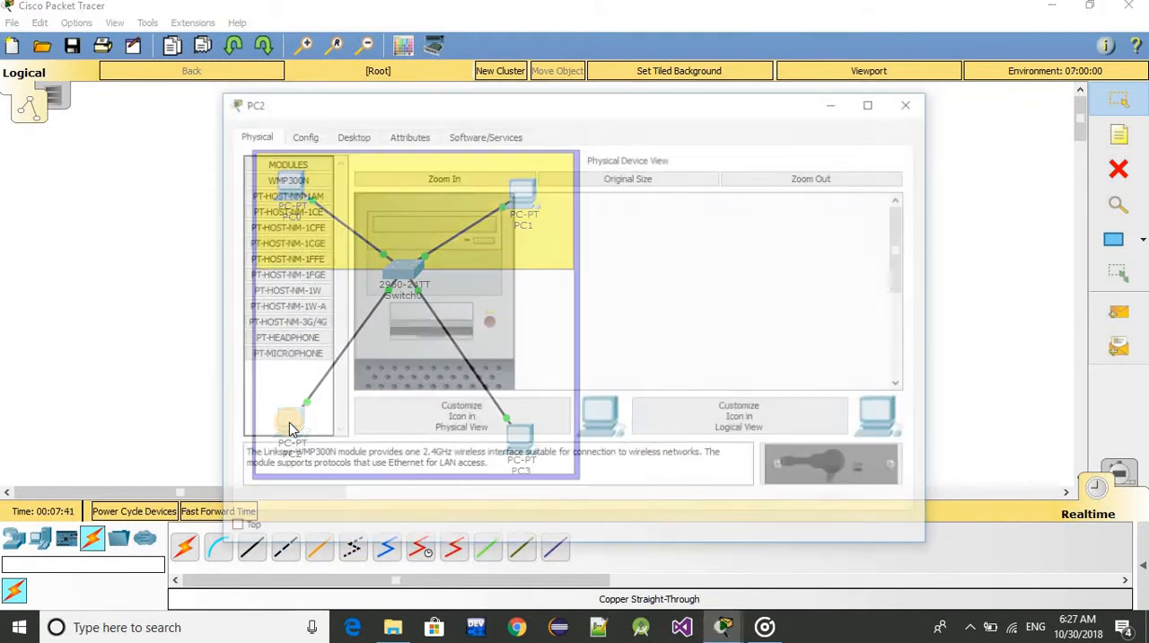
left_click(336, 138)
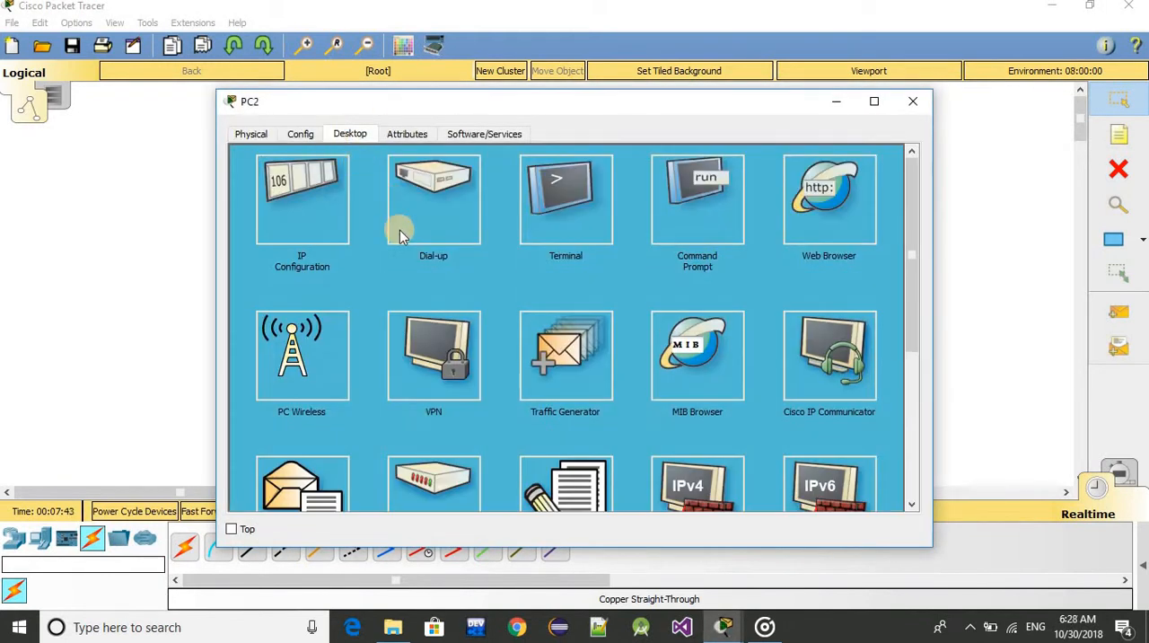
left_click(301, 225)
left_click(487, 227)
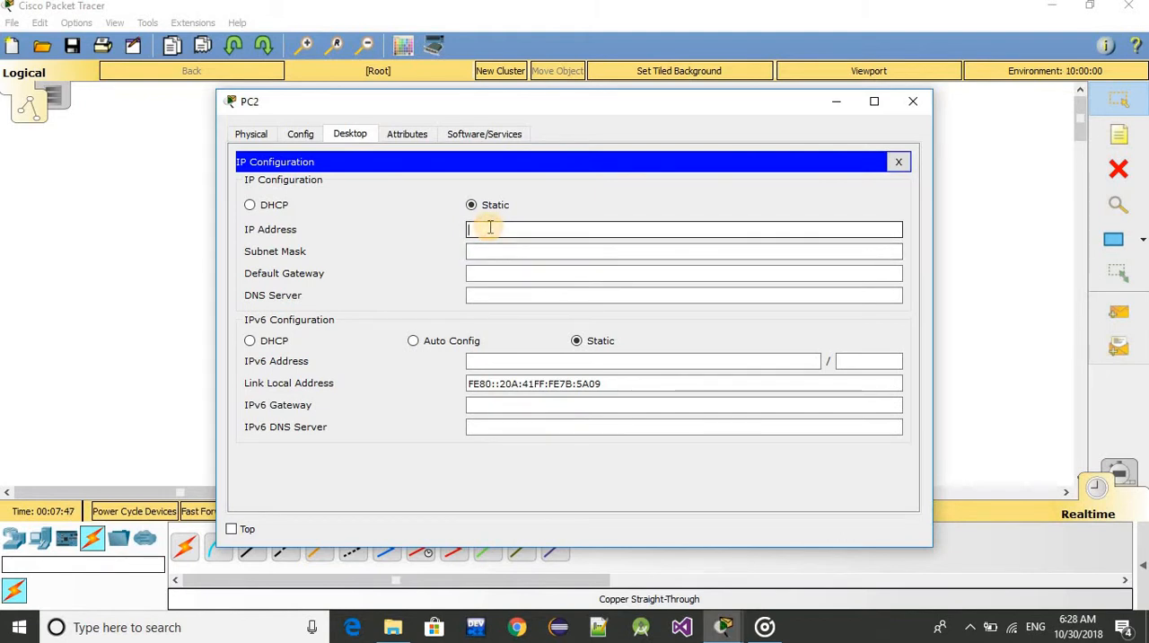
type("163.162.1.3")
left_click(505, 251)
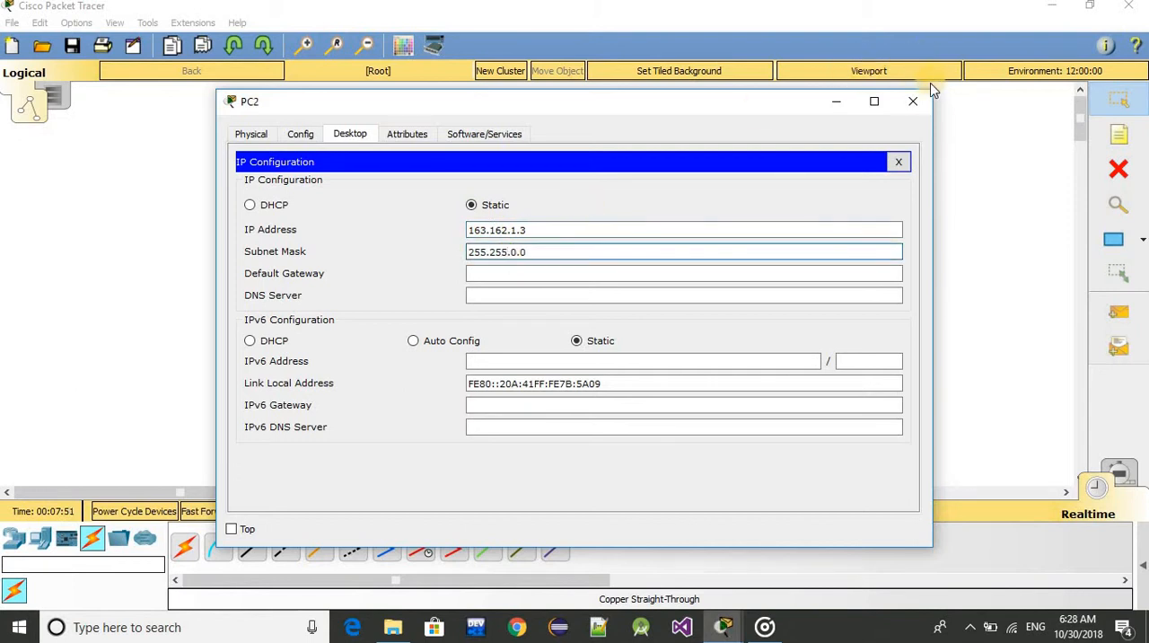
left_click(913, 101)
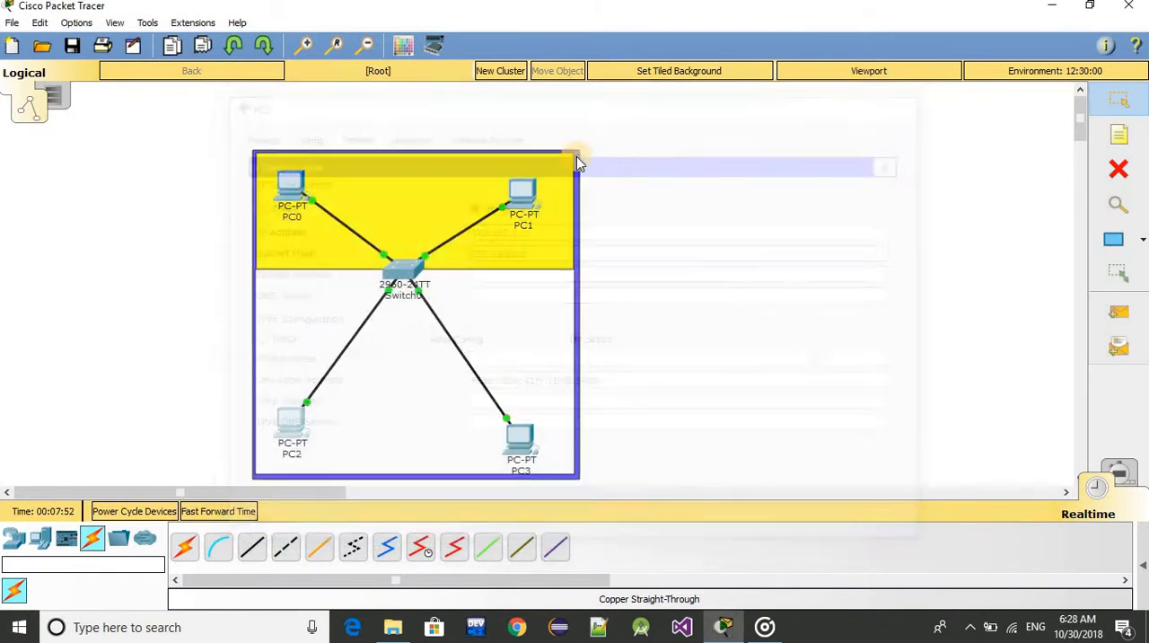
Give PC3 the static IP address 163.162.1.4 with subnet mask 255.255.0.0, close its device window and check its address summary
left_click(519, 437)
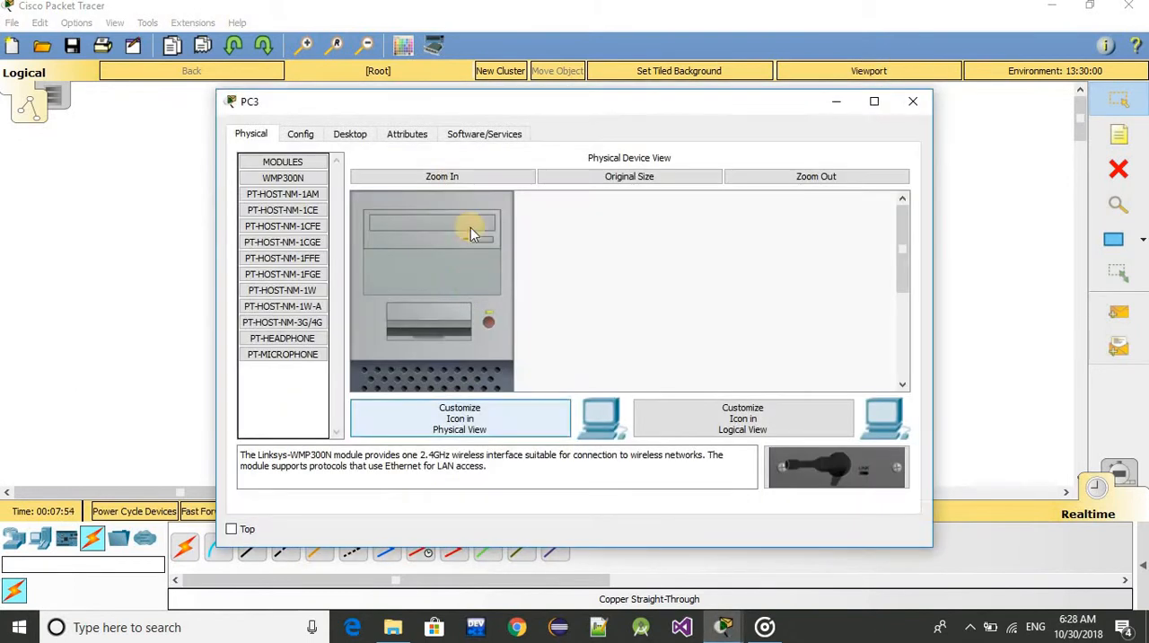
left_click(406, 134)
left_click(345, 136)
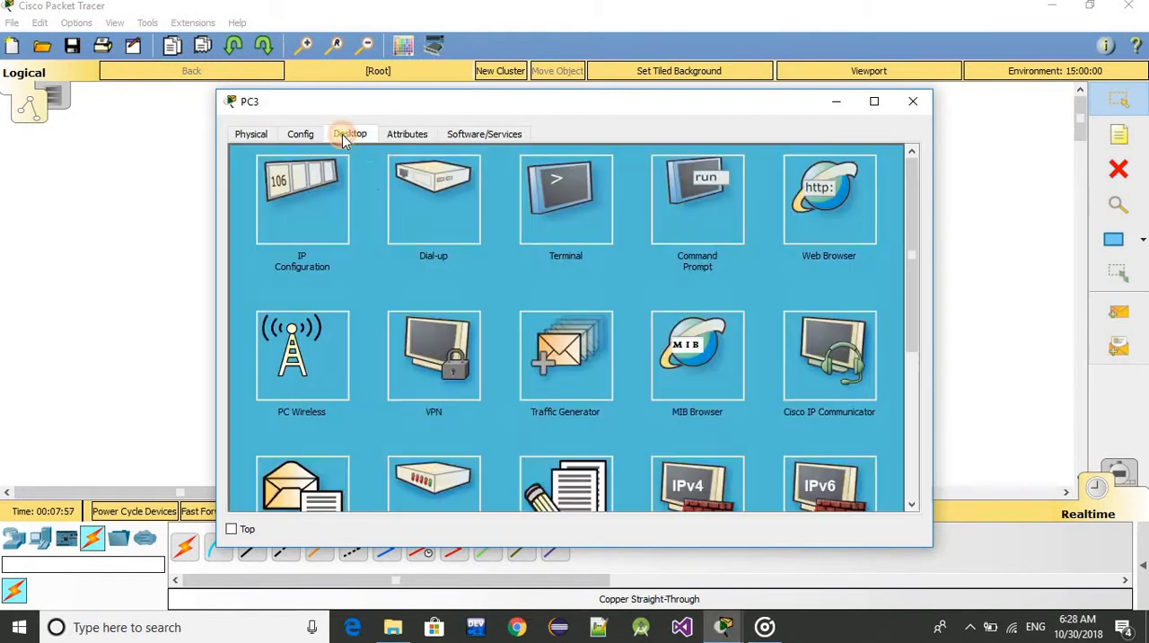
left_click(306, 213)
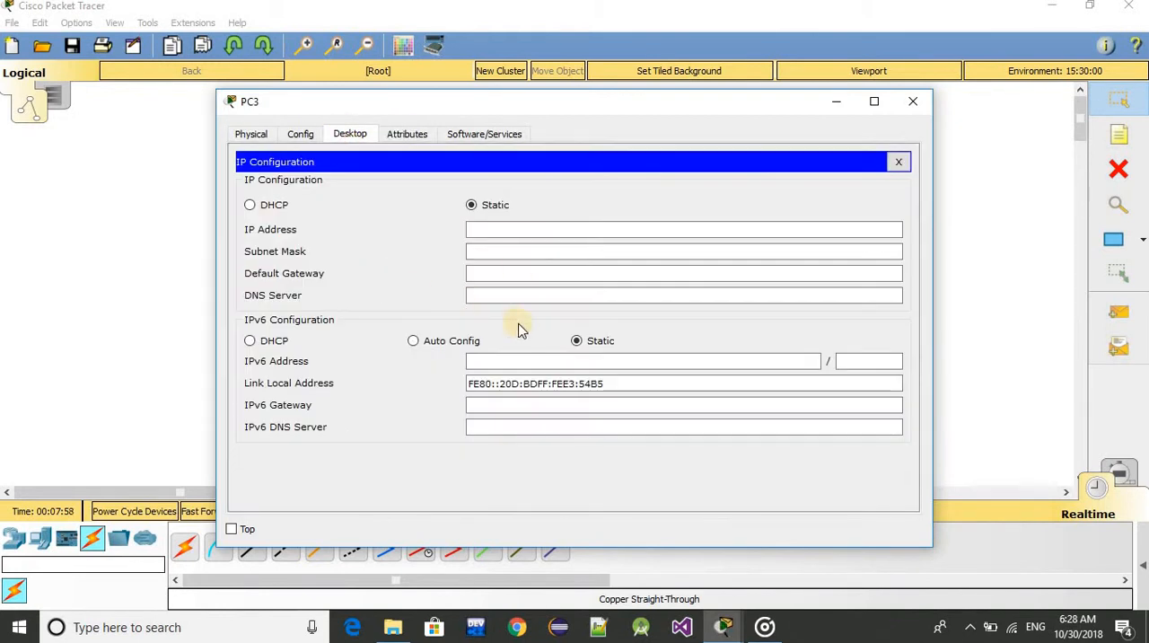
left_click(511, 230)
type("163.162.1.1")
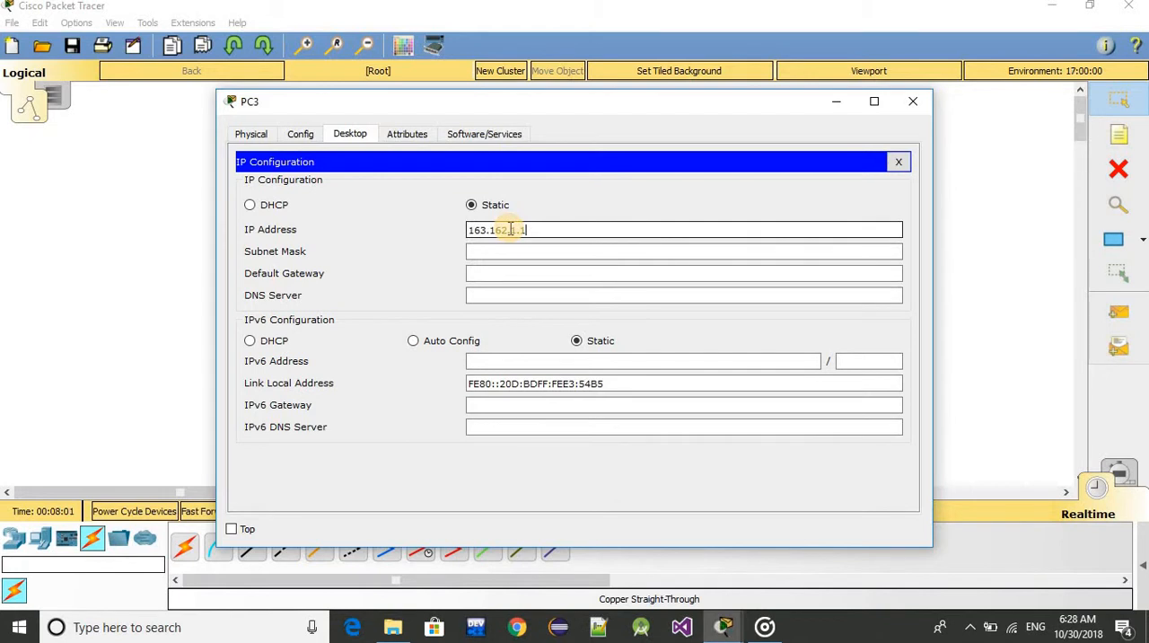
key("BackSpace")
type("4")
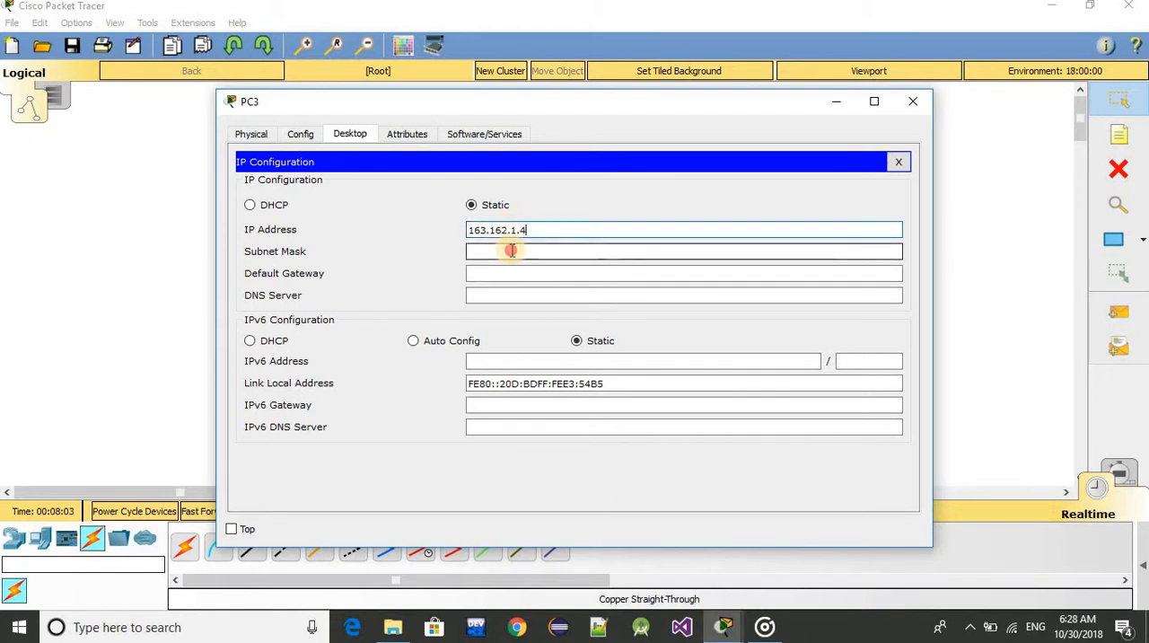
left_click(511, 250)
left_click(913, 101)
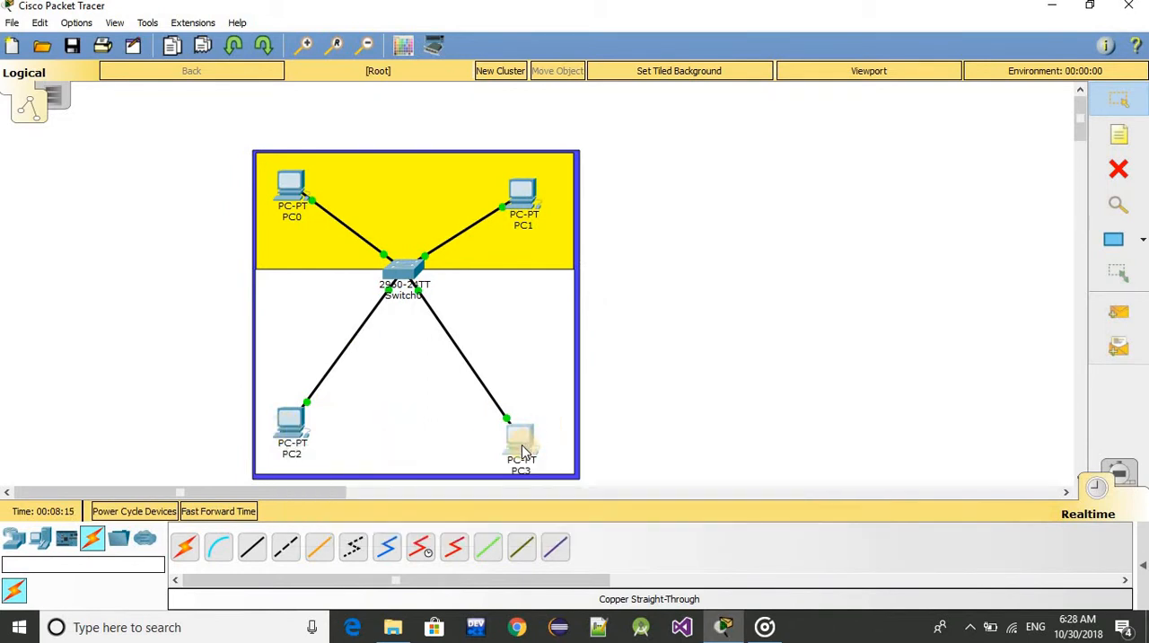
mouse_move(522, 445)
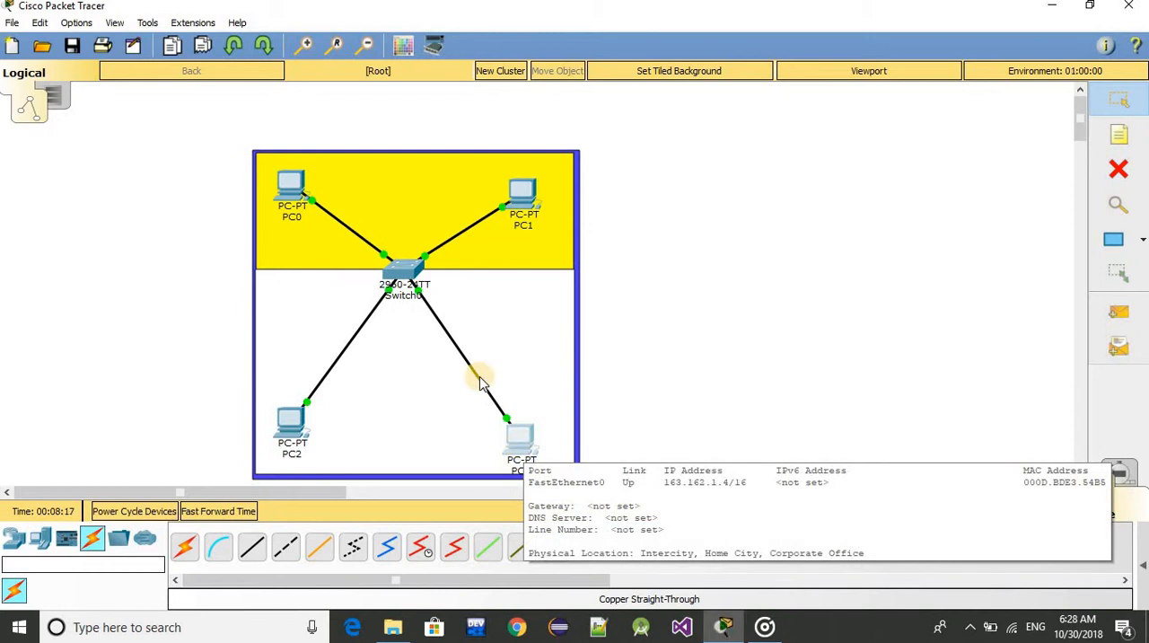
Open Switch0's command line interface and enter privileged EXEC mode with the enable command
left_click(406, 268)
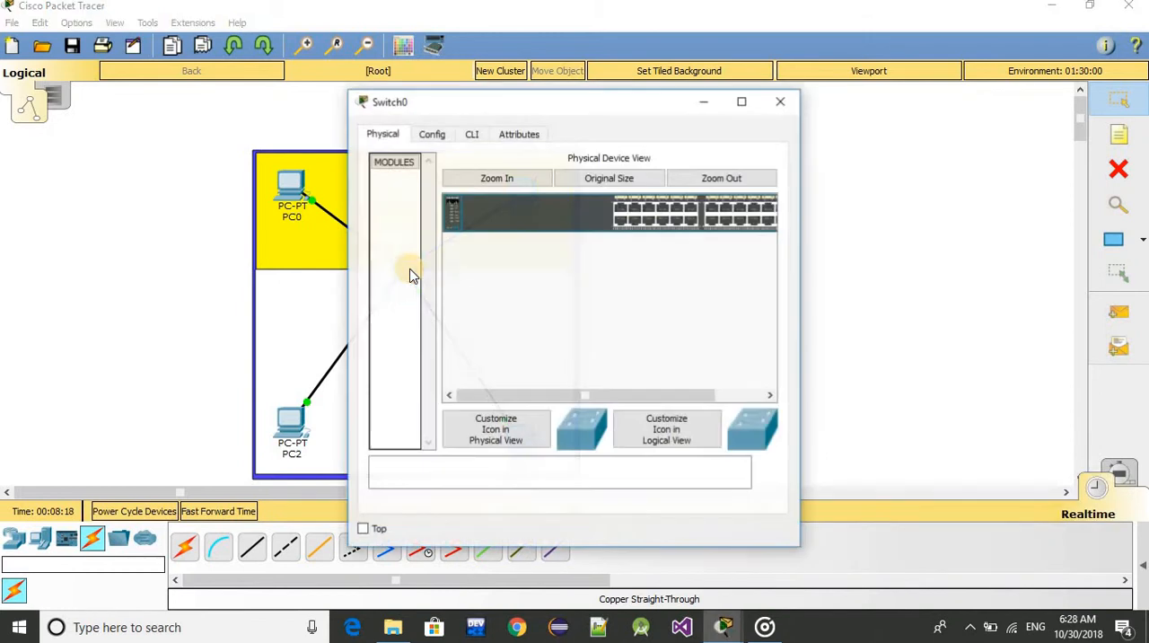
left_click(471, 136)
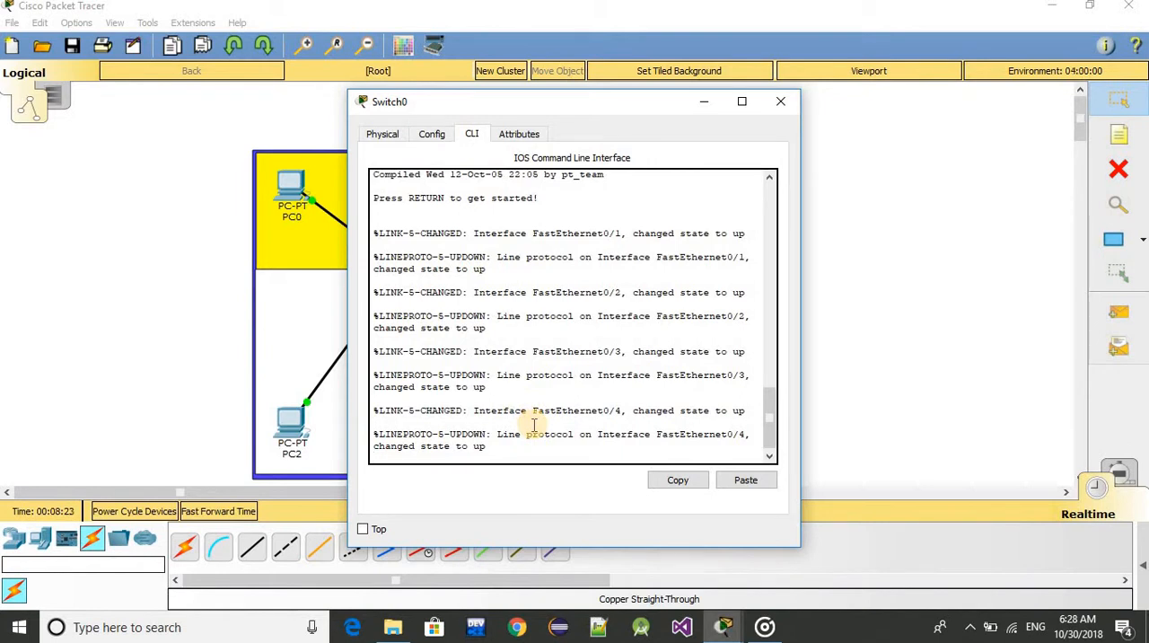
key("Return")
type("e")
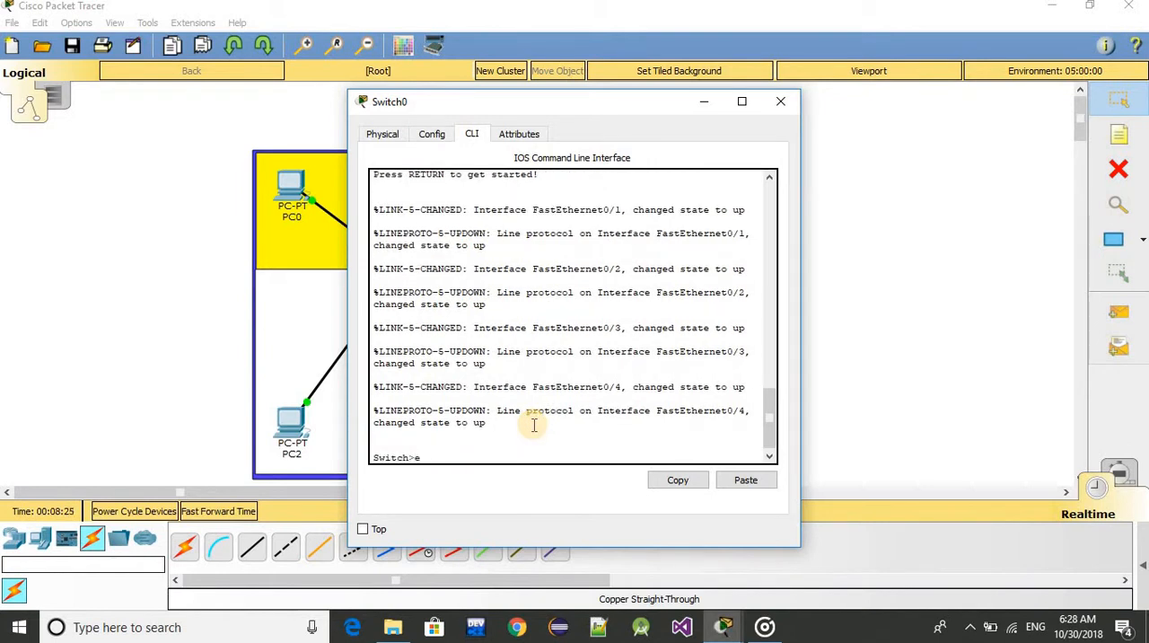
type("nable")
key("Return")
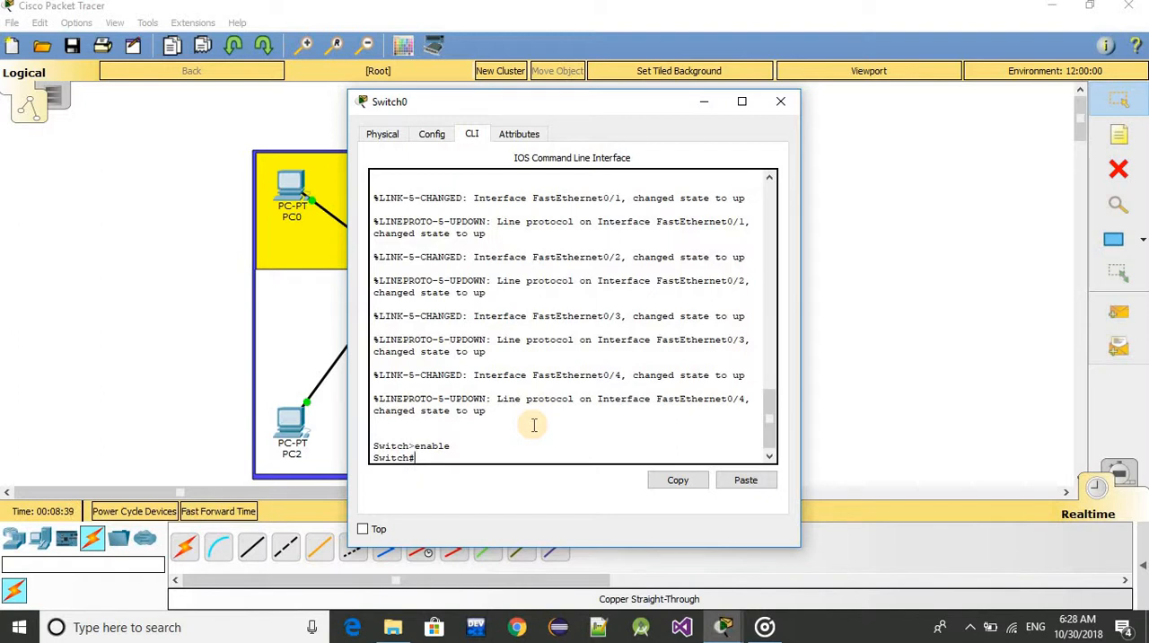
Display the switch's VLAN table with show vlan and page through to the end of the output
type("c")
type("how vlan")
key("Return")
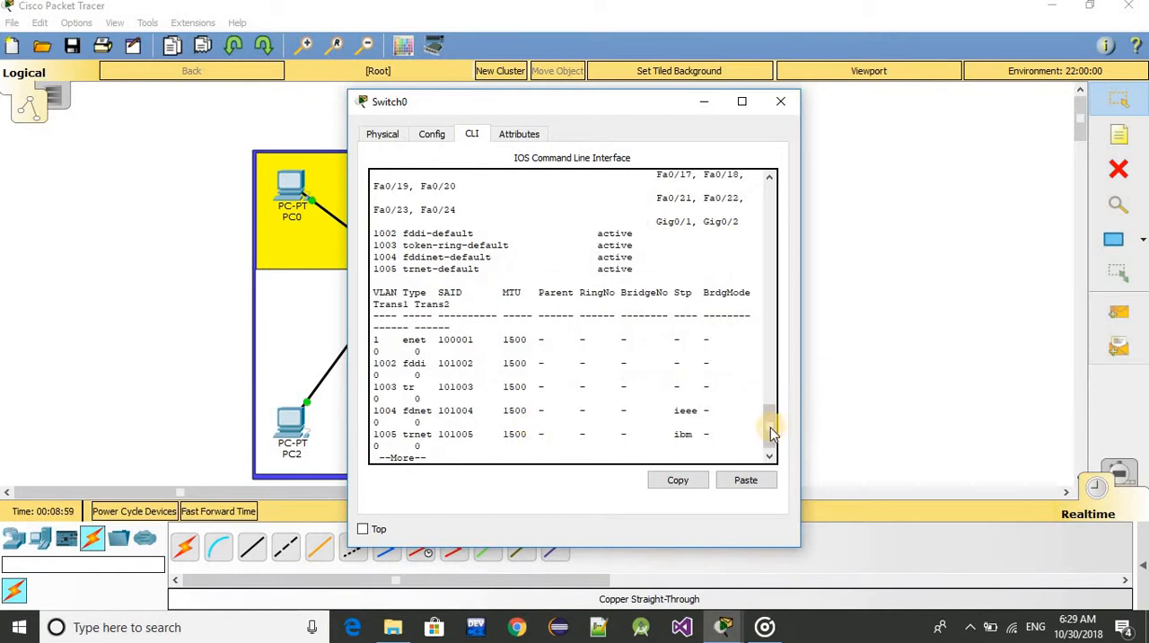
left_click_drag(769, 425, 770, 461)
key("Return")
key("Return")
key("Return")
key("Return")
key("Return")
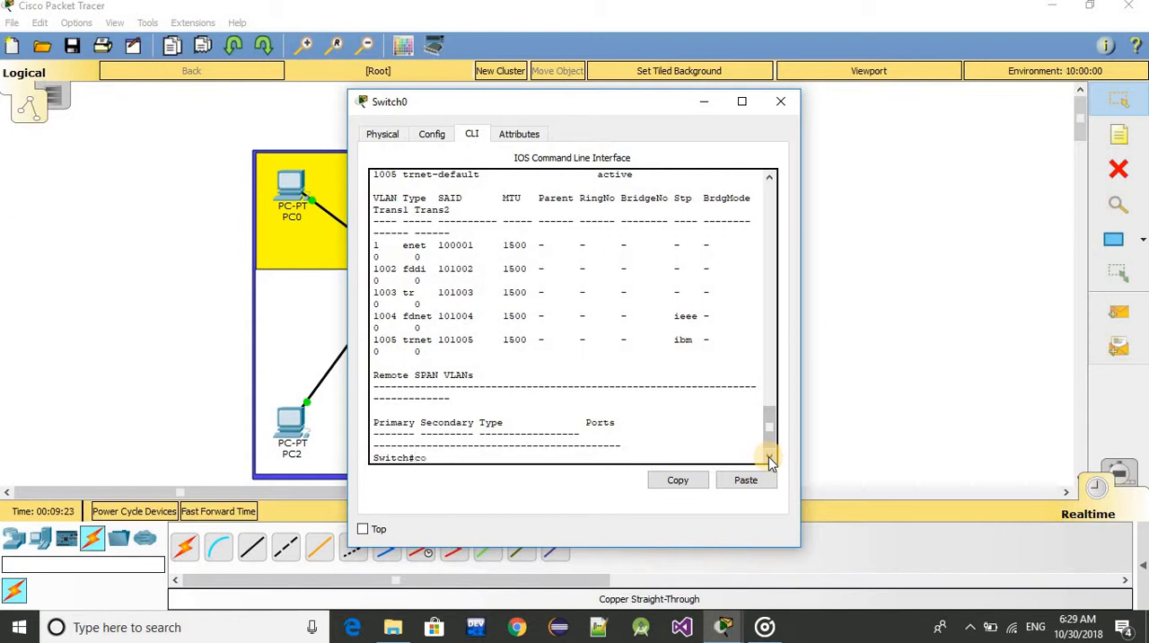
Enter global configuration mode with config t and create VLAN 3 on the switch
type("cong")
key("BackSpace")
type("gi")
key("BackSpace")
type("fig t")
key("Return")
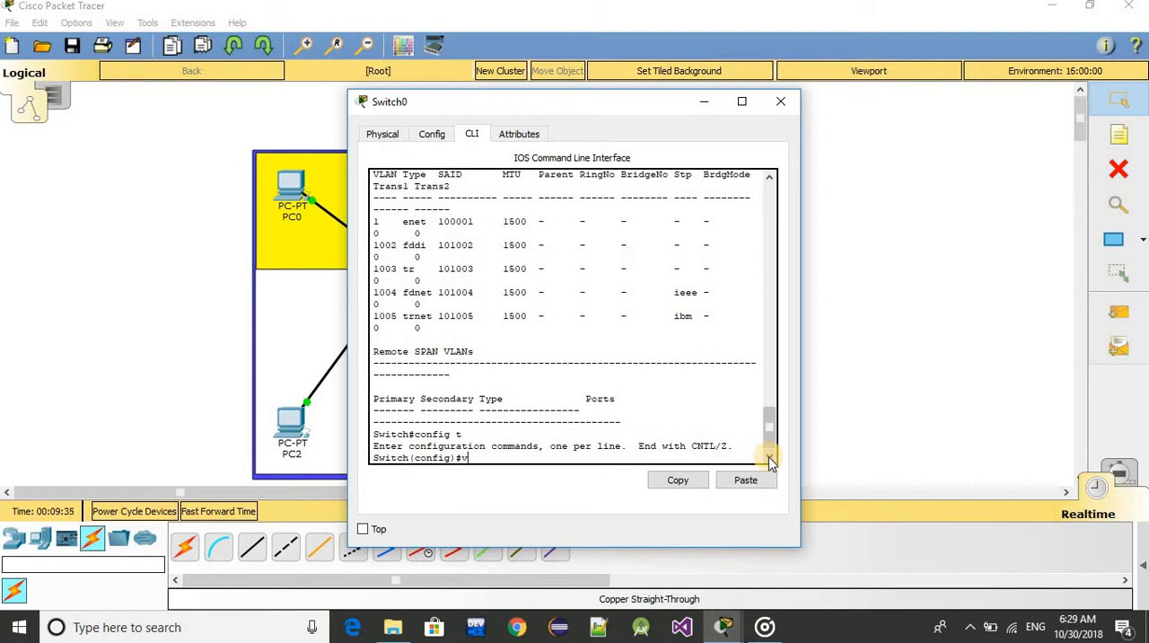
type("vlan 3")
key("Return")
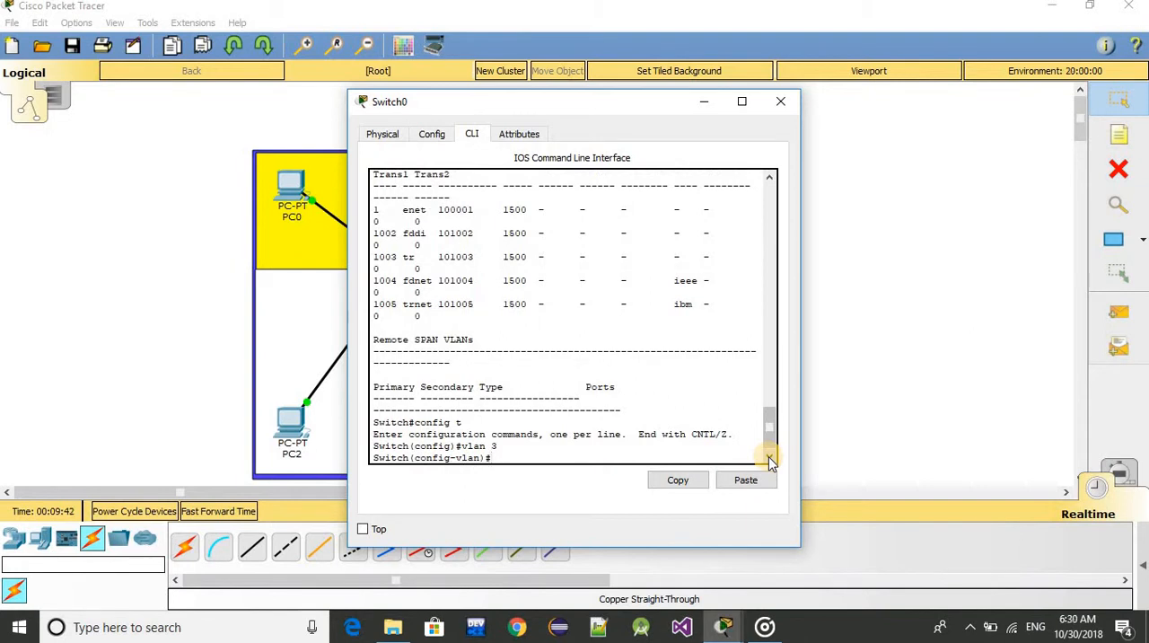
Name VLAN 3 admin and exit back to privileged EXEC mode
type("na")
key("Tab")
type("admi")
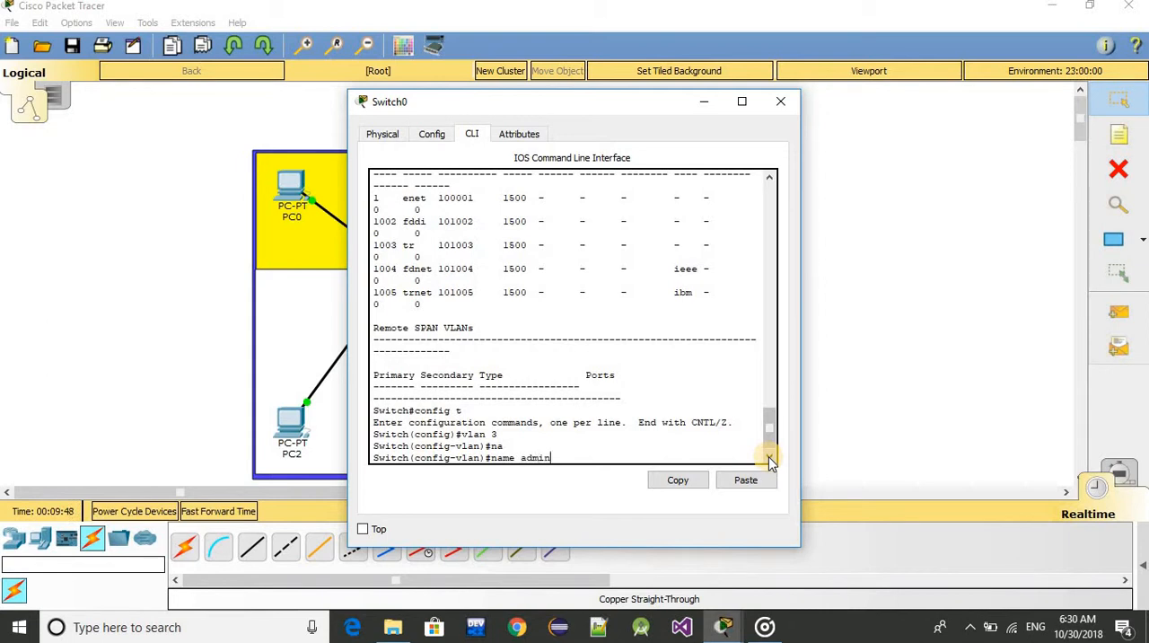
key("Return")
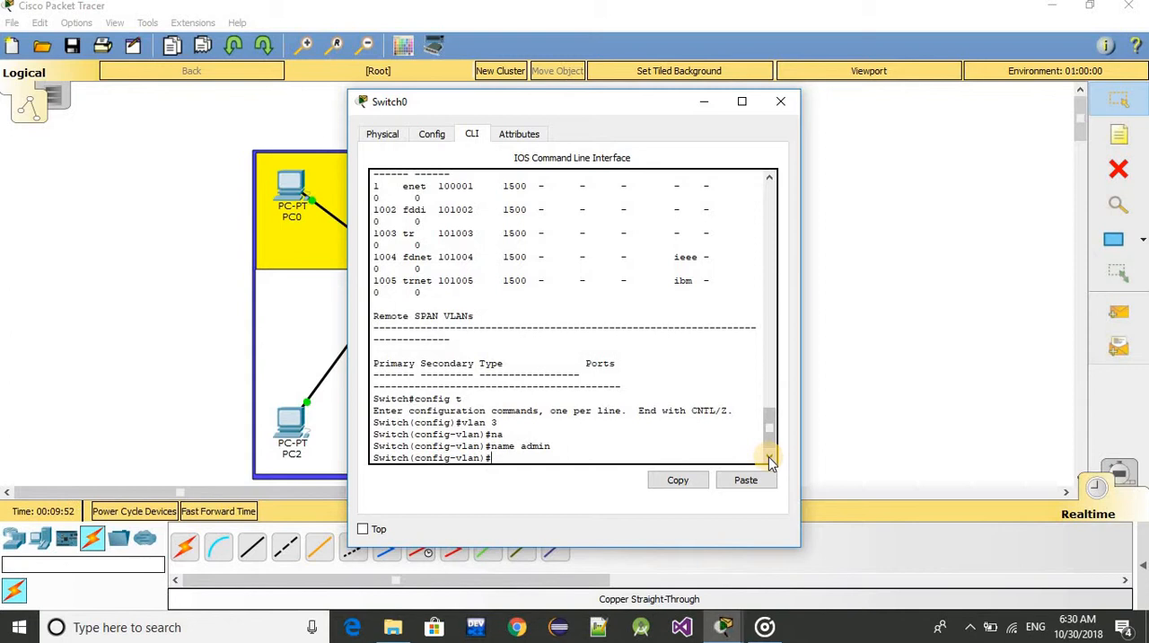
type("exit")
key("Return")
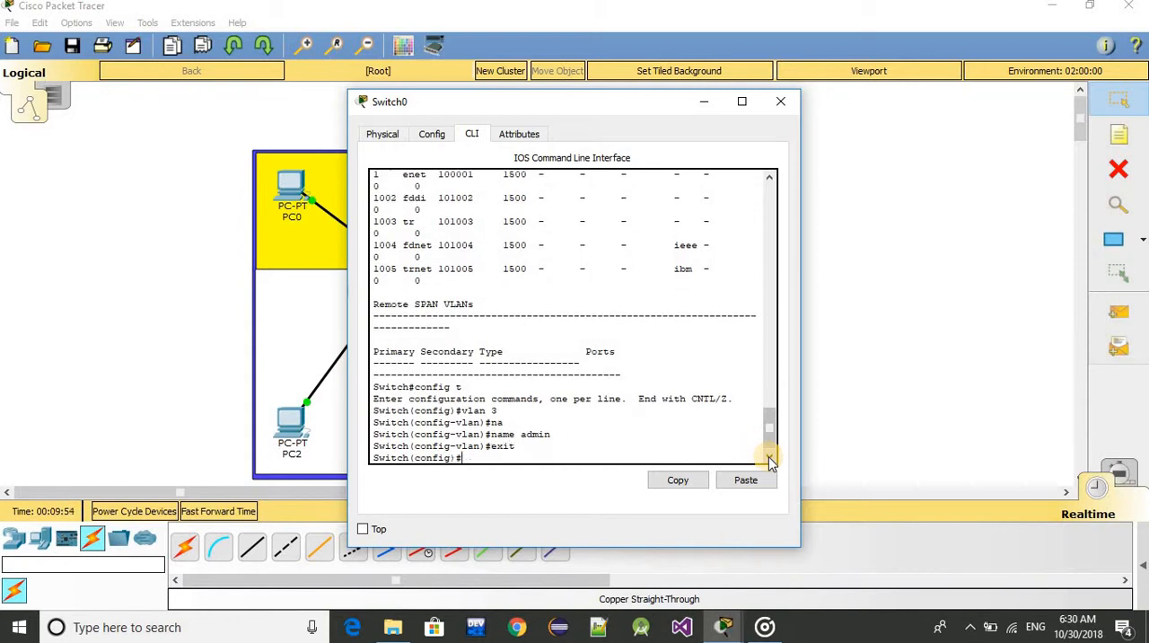
type("exit")
key("Return")
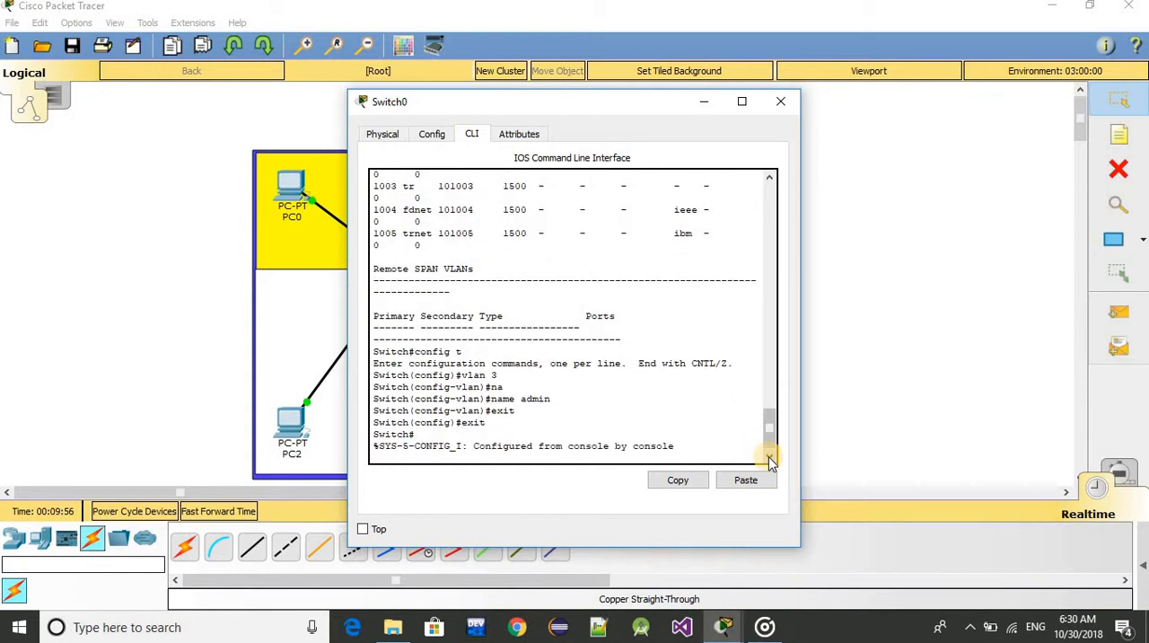
key("Return")
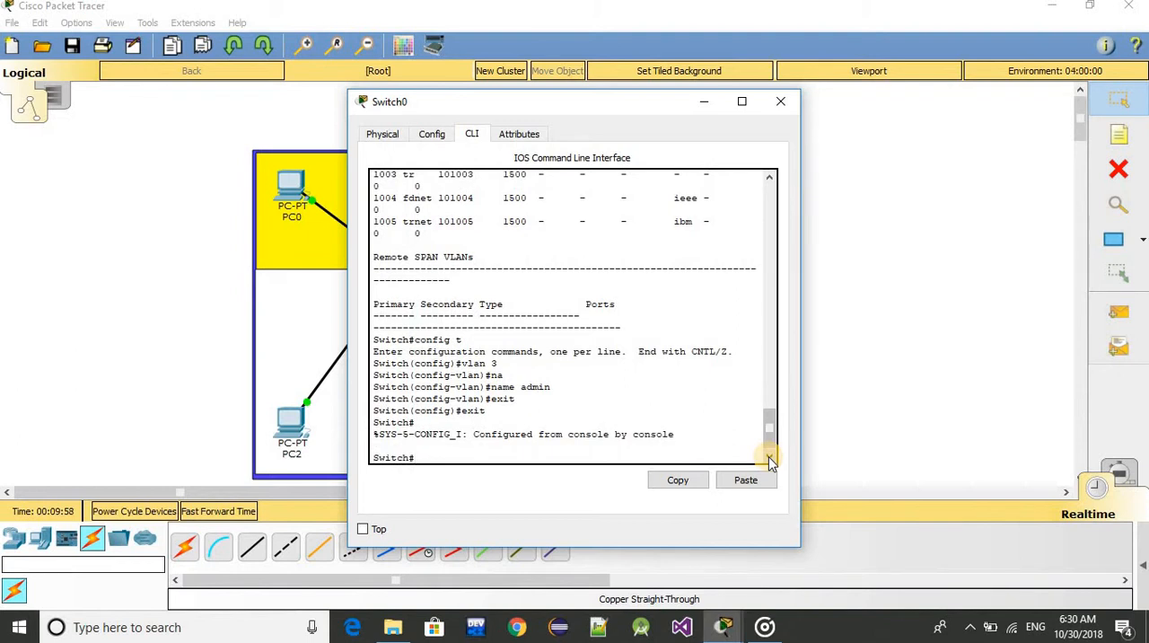
Display the VLAN table again with show vlan, highlight the admin VLAN's row and page through the remaining output
type("show vlan")
key("Return")
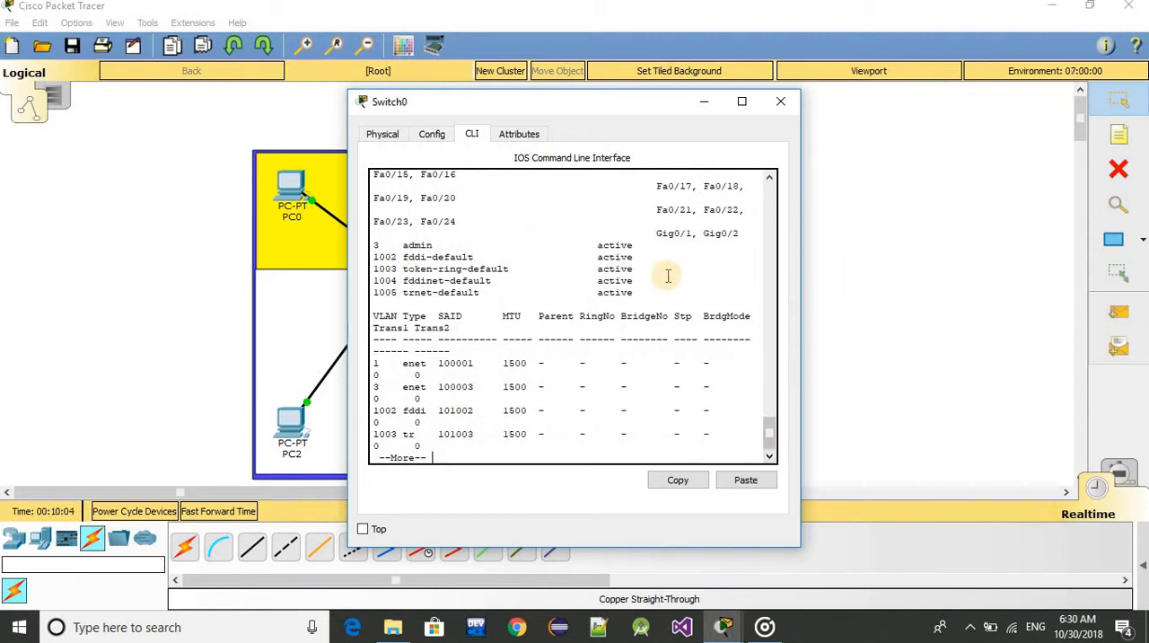
left_click_drag(633, 244, 368, 244)
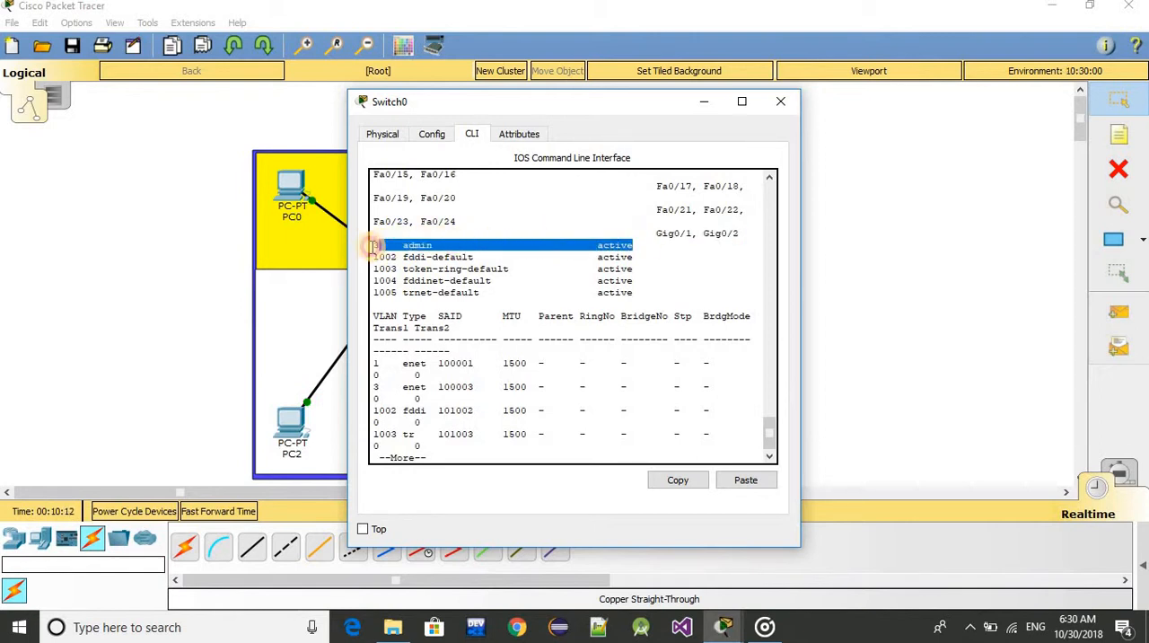
left_click(553, 445)
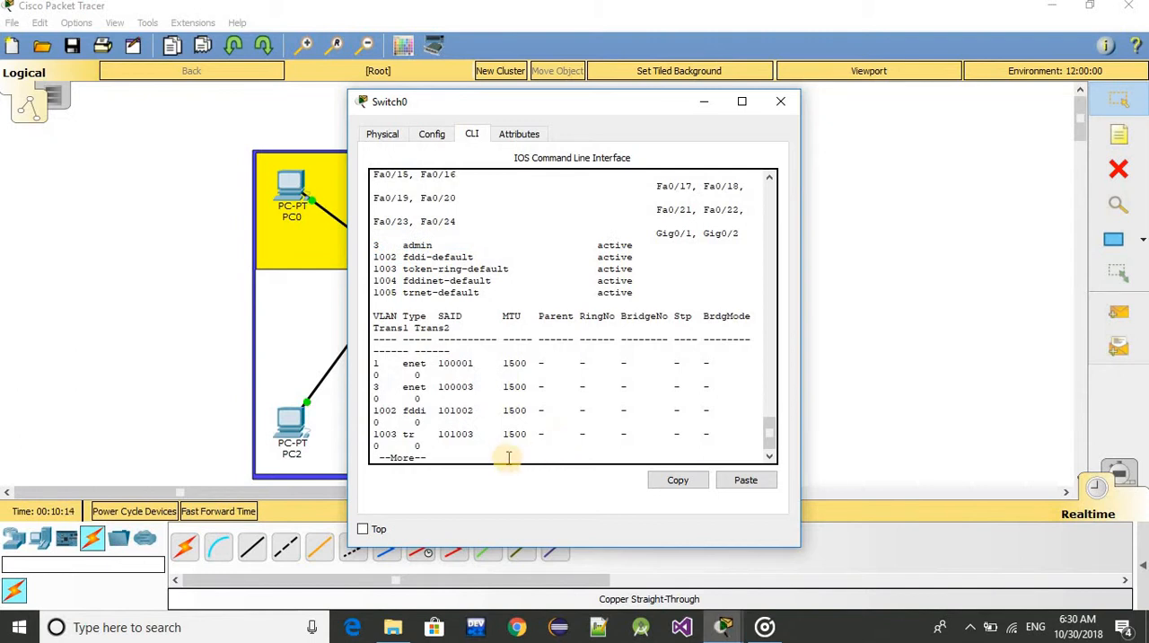
key("Return")
key("Return")
key("Return")
key("Return")
key("Return")
key("Return")
key("Return")
key("Return")
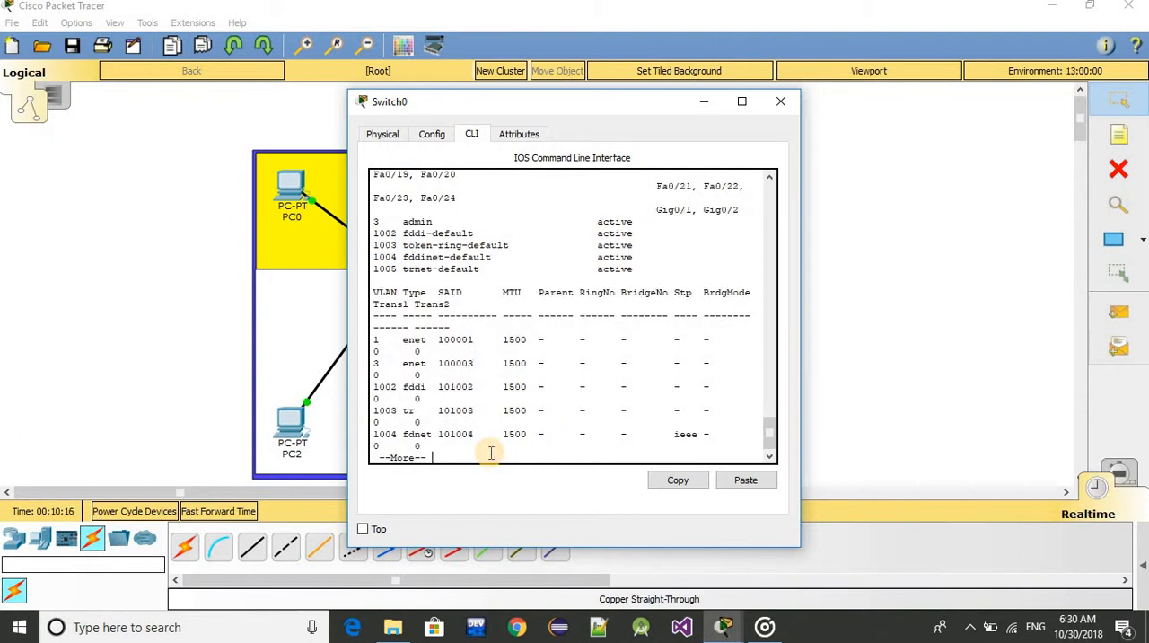
key("Return")
key("Return")
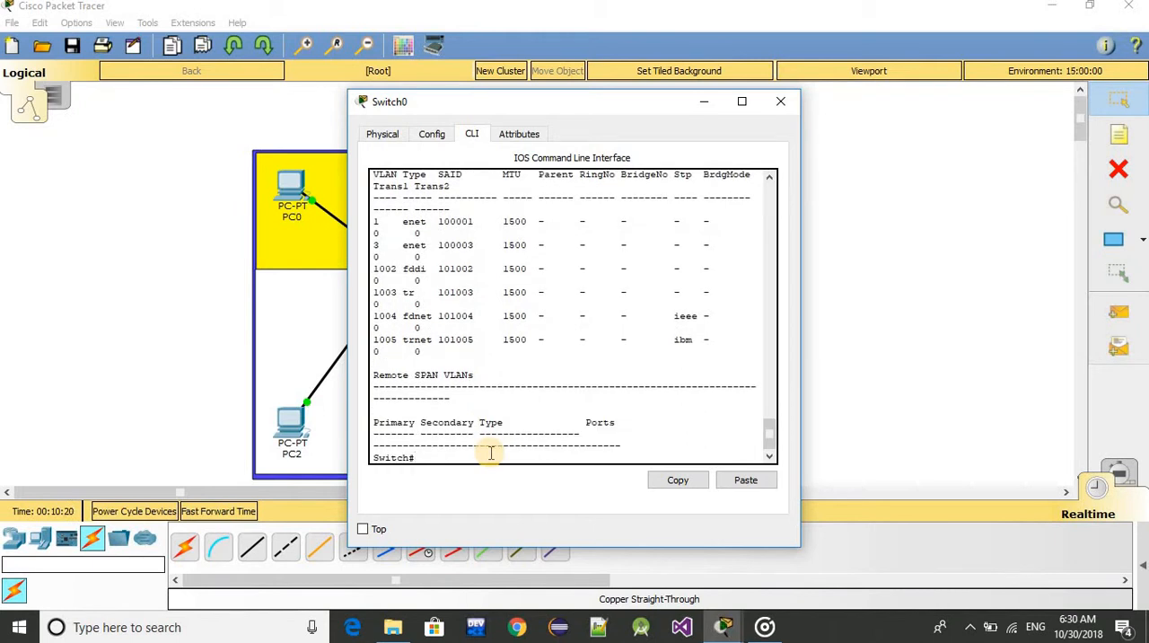
Enter the switch's global configuration mode again with config t
type("c")
type("ongi")
key("BackSpace")
key("BackSpace")
type("fig t")
key("Return")
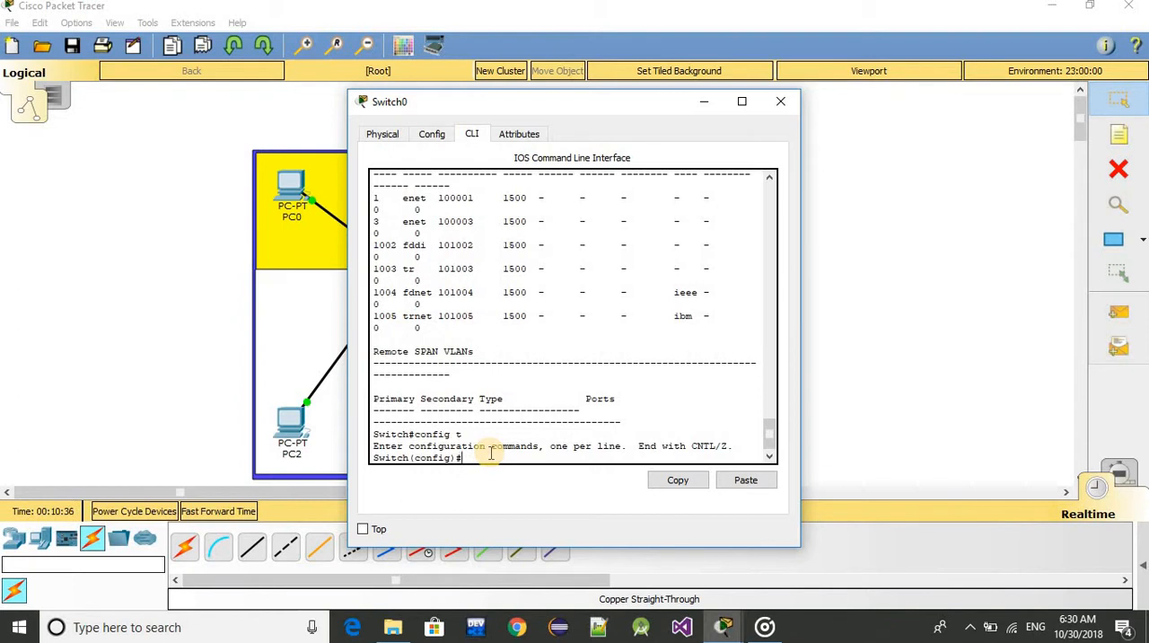
Open the configuration of the switch port range fa0/1-2 with the interface range command
type("inter")
key("Tab")
type("fa")
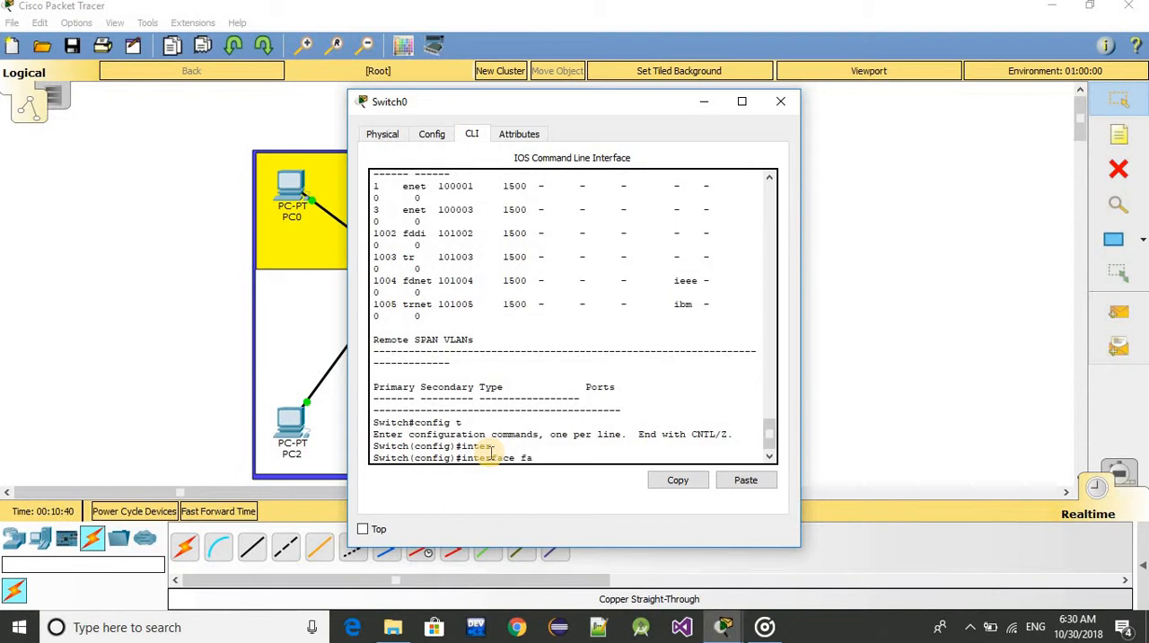
type("0")
key("BackSpace")
key("BackSpace")
type("range fa0/1-2")
key("Return")
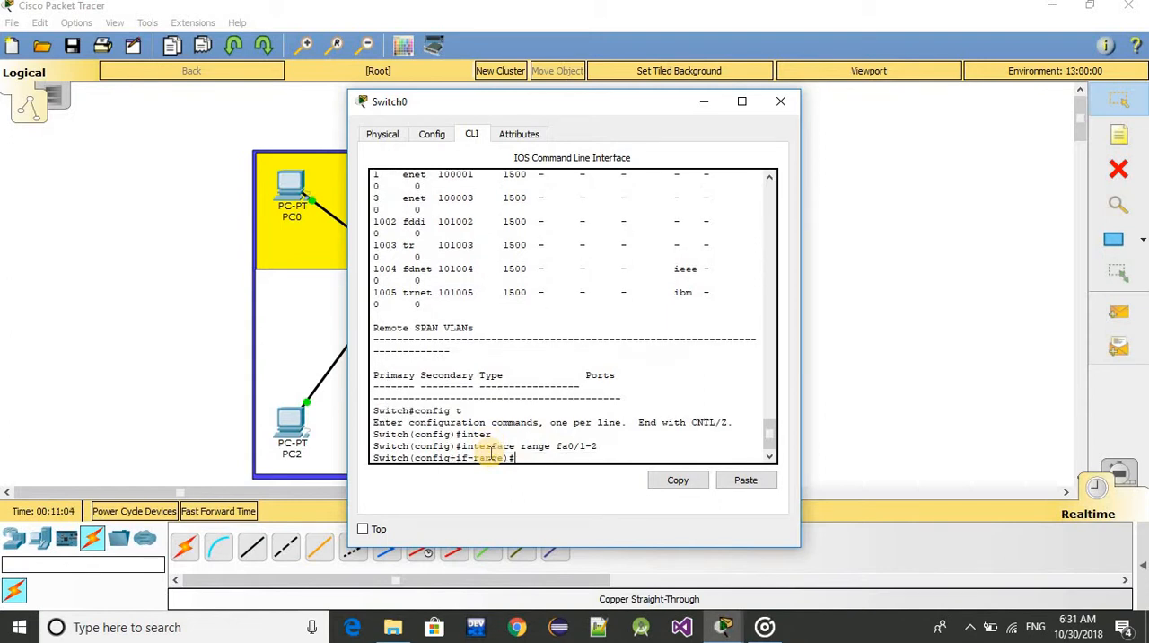
Set ports fa0/1-2 to access mode with the switchport mode access command
type("sw")
key("Tab")
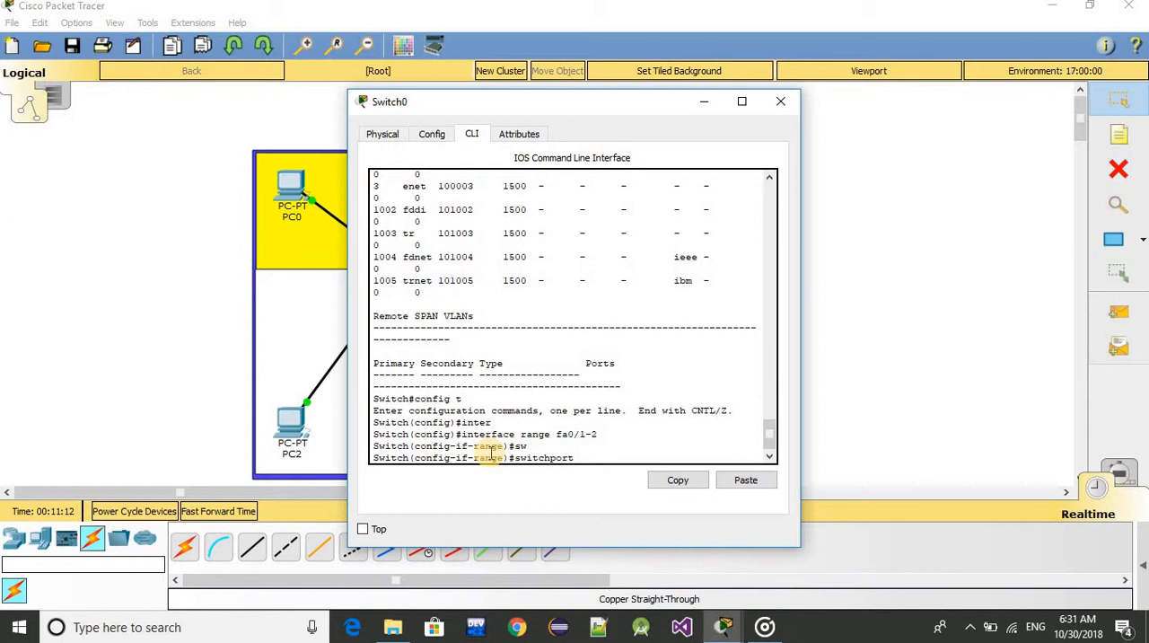
type("m")
key("Tab")
type("ac")
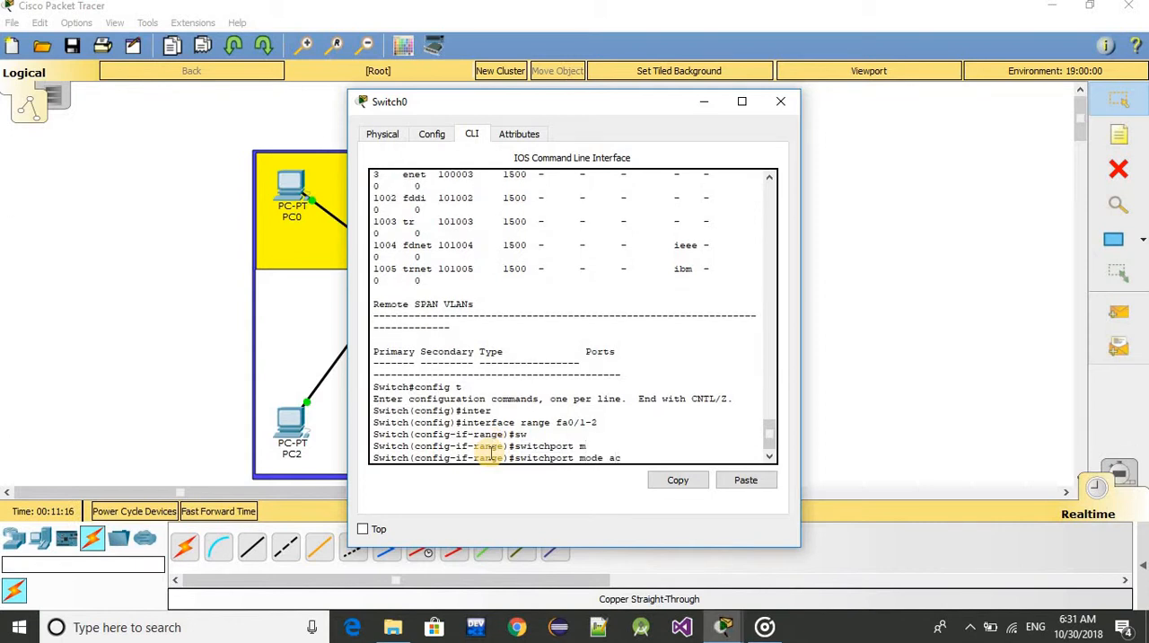
type("cess")
key("Return")
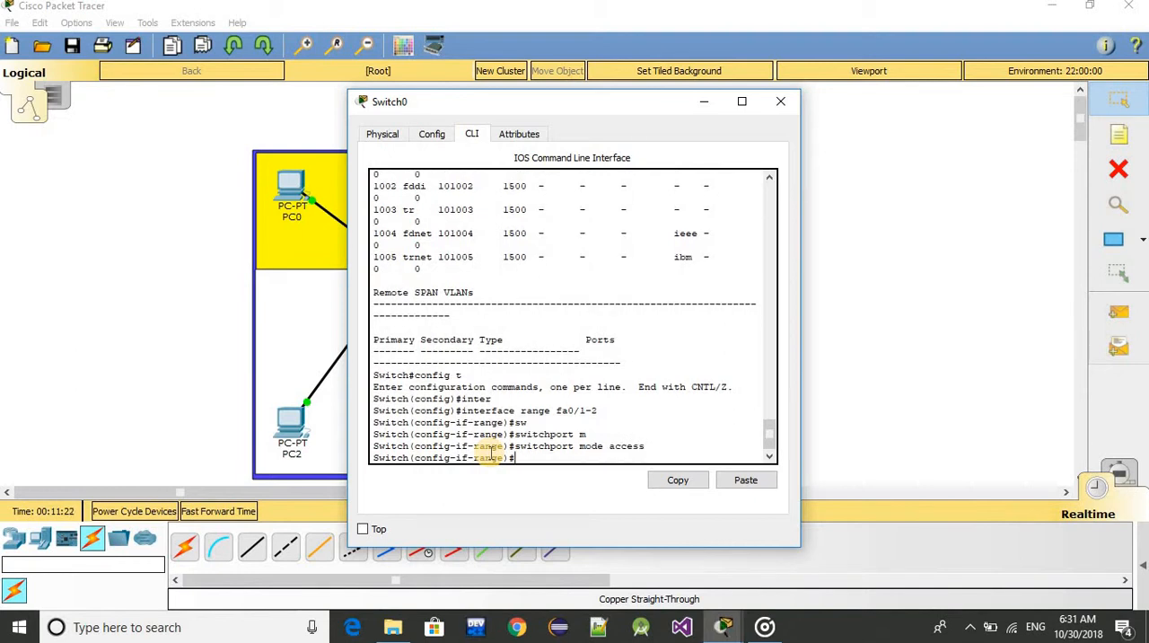
Assign ports fa0/1-2 to VLAN 3 with the switchport access vlan 3 command
key("Up")
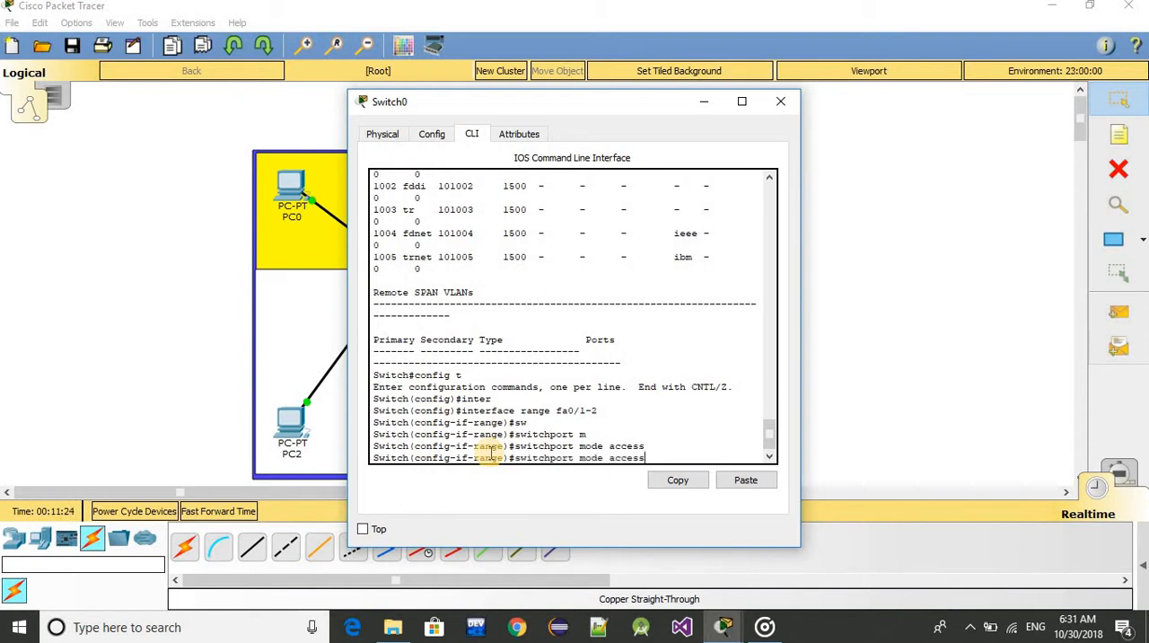
key("BackSpace")
key("BackSpace")
key("BackSpace")
key("BackSpace")
key("BackSpace")
key("BackSpace")
key("BackSpace")
key("BackSpace")
key("BackSpace")
type("ac")
key("Tab")
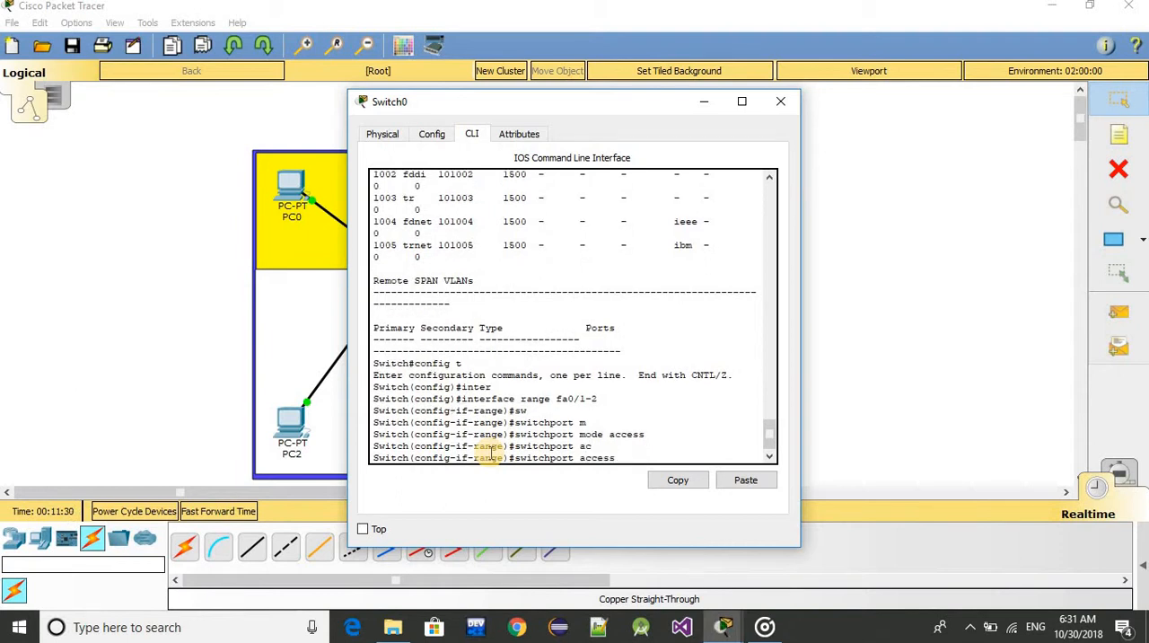
type("vlan")
type("3")
key("Return")
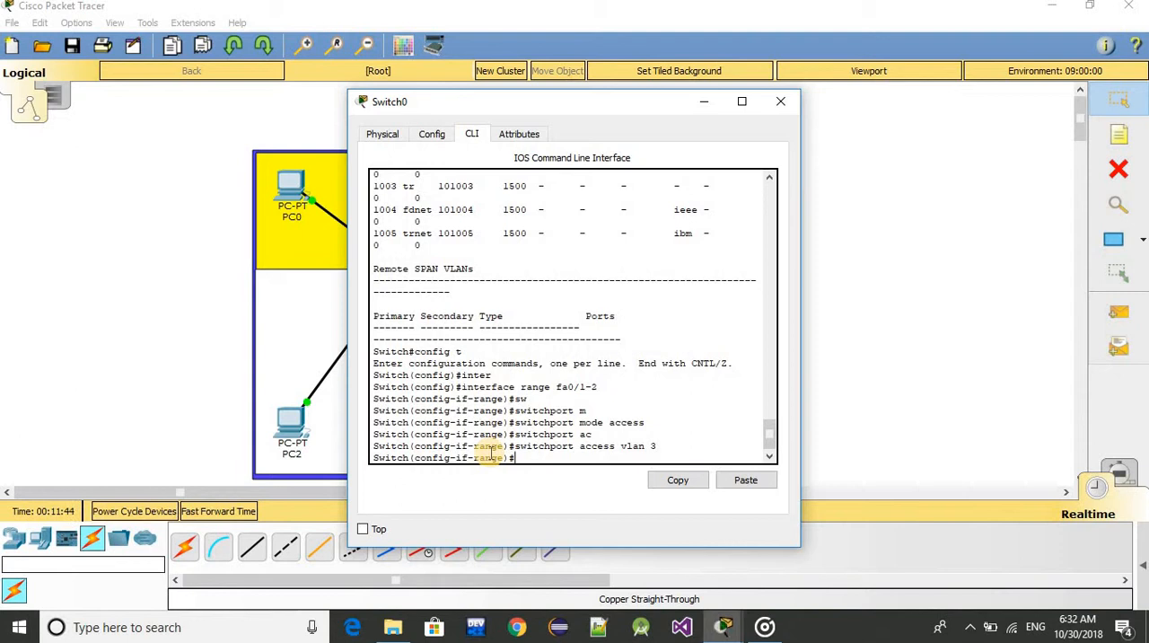
Leave the port range configuration and global configuration modes with two exit commands
type("exit")
key("Return")
type("exit")
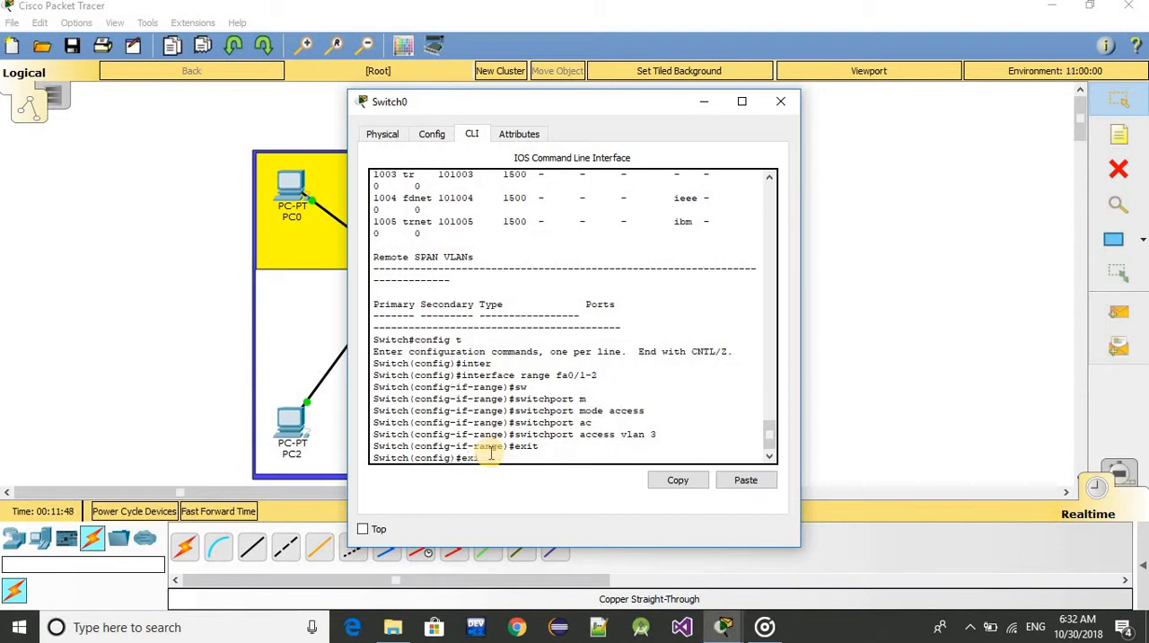
key("Return")
List the switch's VLANs with show vlan and examine the status and ports of VLAN 3 admin
type("s")
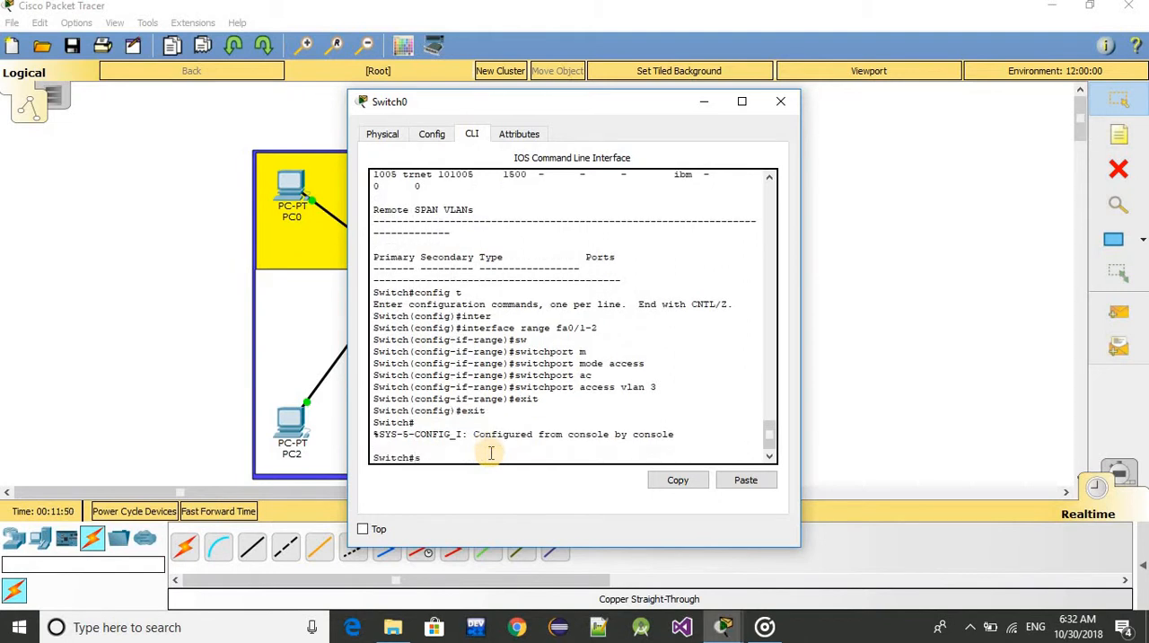
type("how vlan")
key("Return")
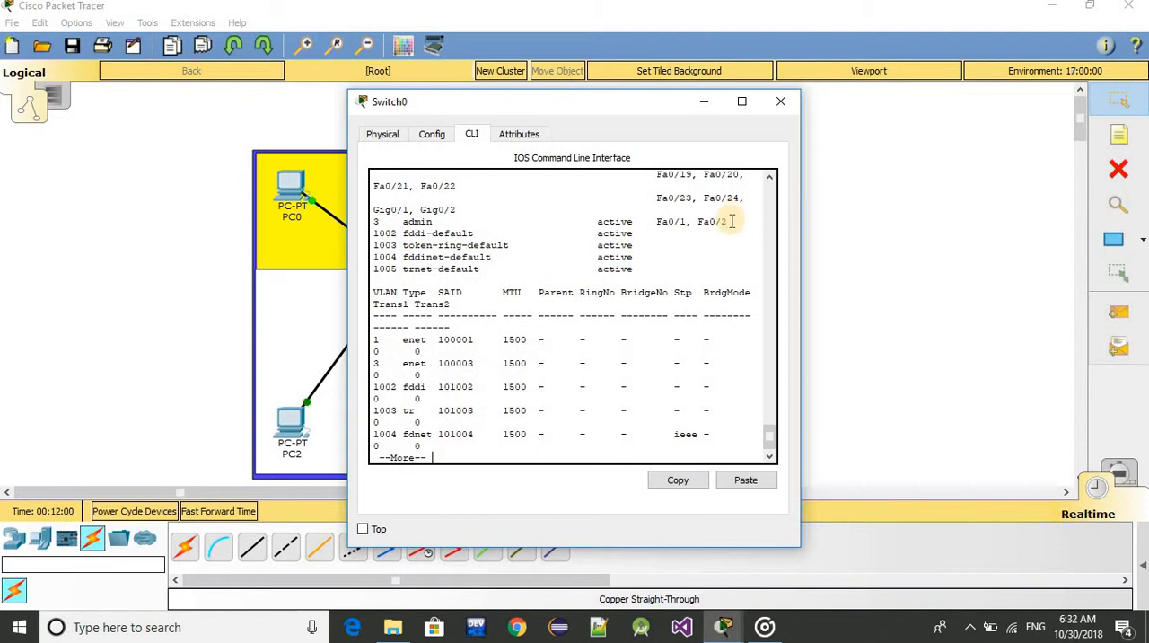
left_click_drag(727, 221, 371, 222)
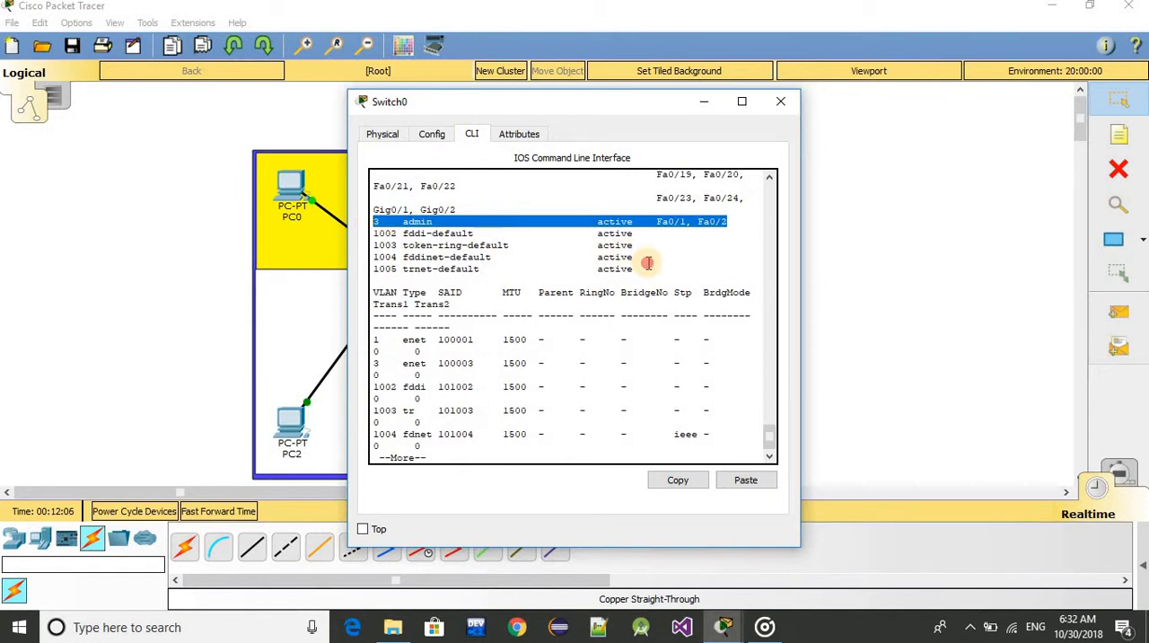
left_click(648, 262)
left_click_drag(728, 223, 593, 221)
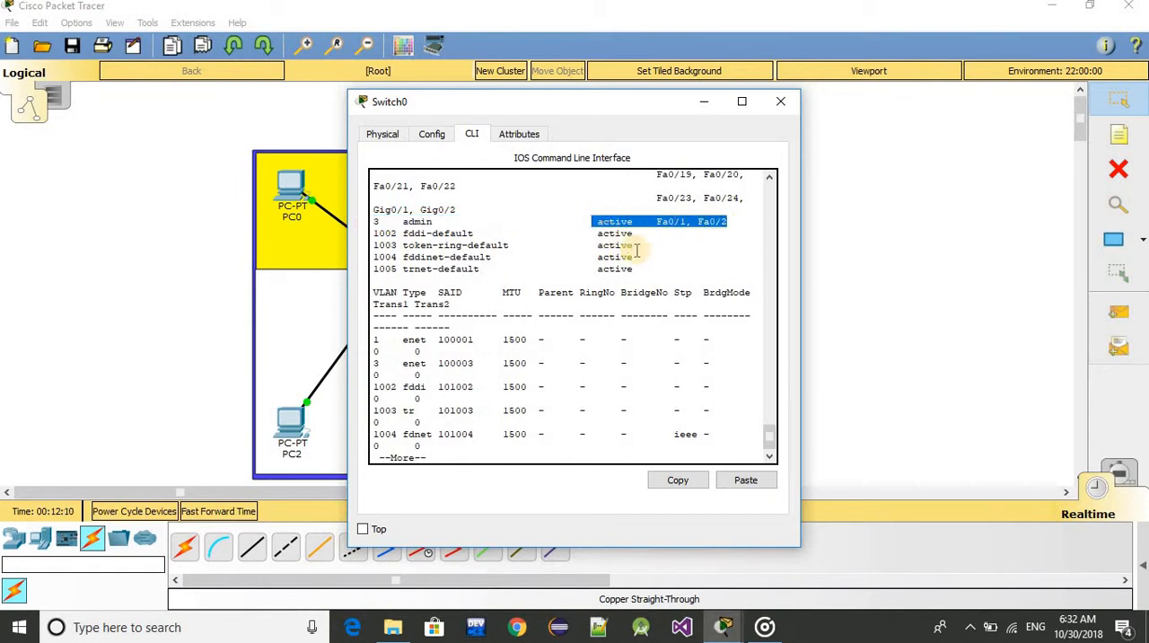
left_click(652, 251)
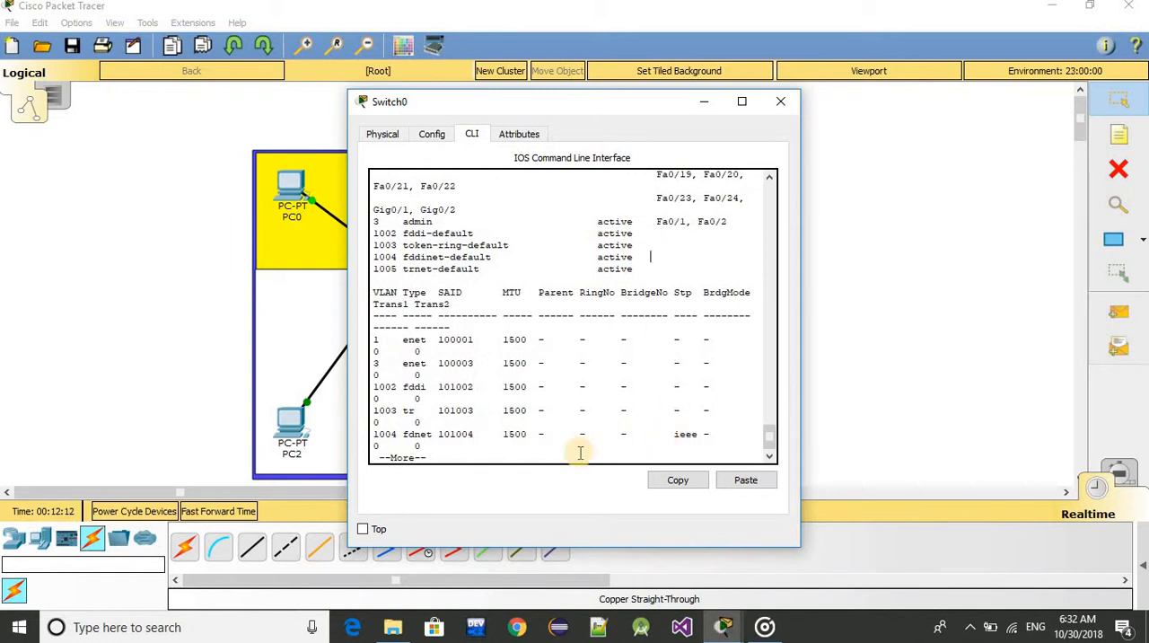
Page through the rest of the VLAN listing until the switch's command prompt returns
key("Return")
key("Return")
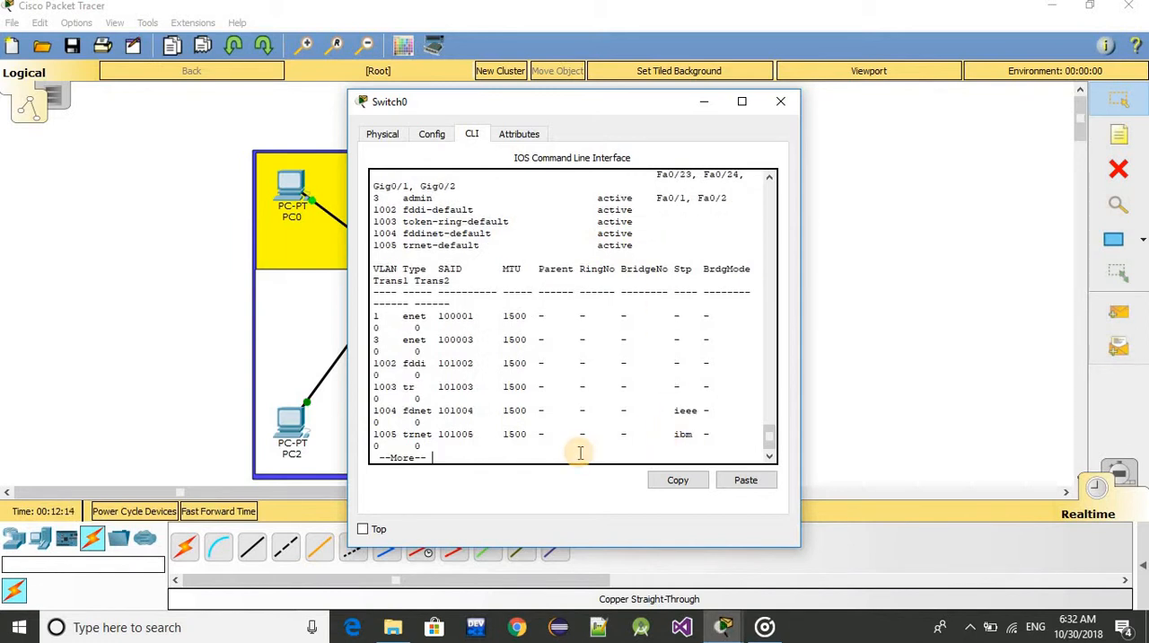
key("Return")
key("Return")
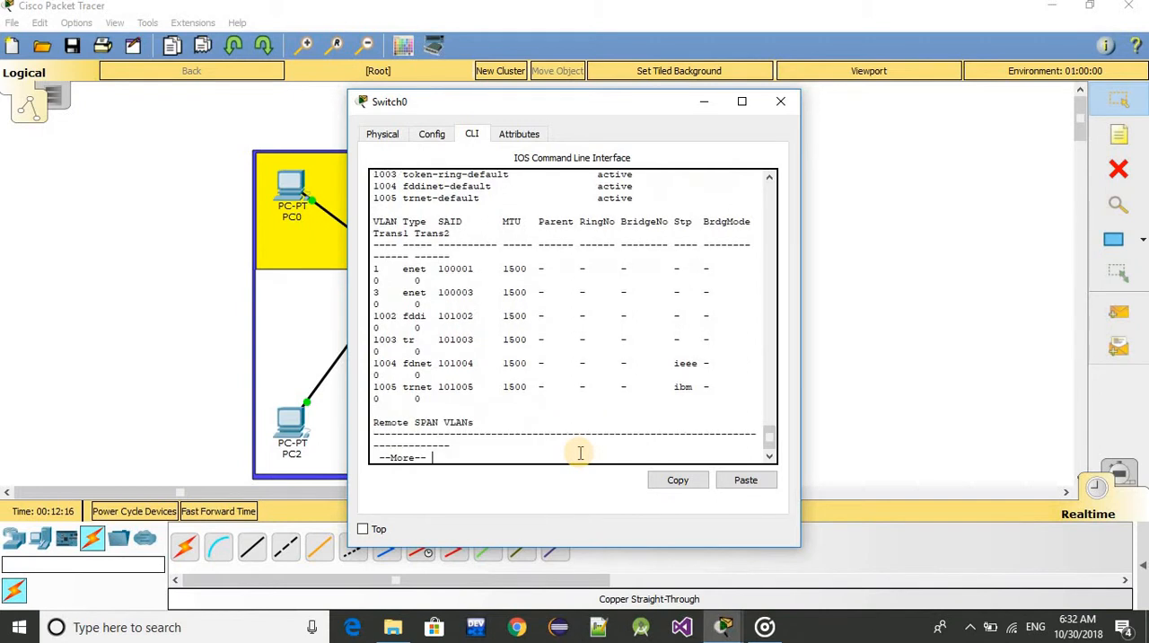
key("Return")
key("Return")
key("Return")
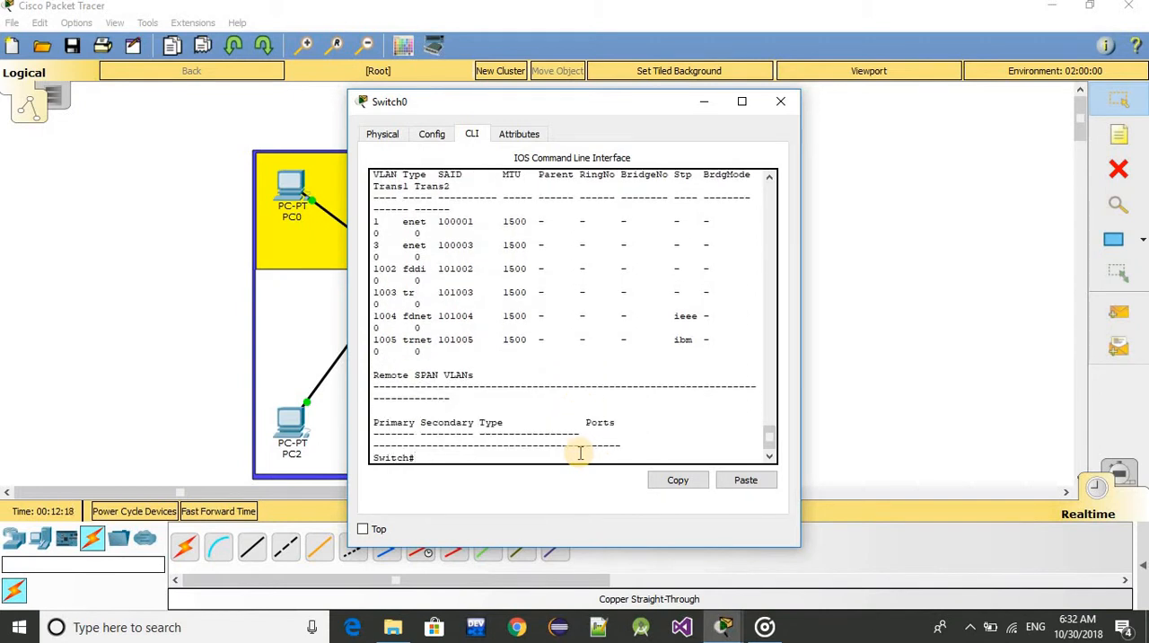
Minimize the switch window and add a simple PDU from PC0 to PC1
left_click(700, 103)
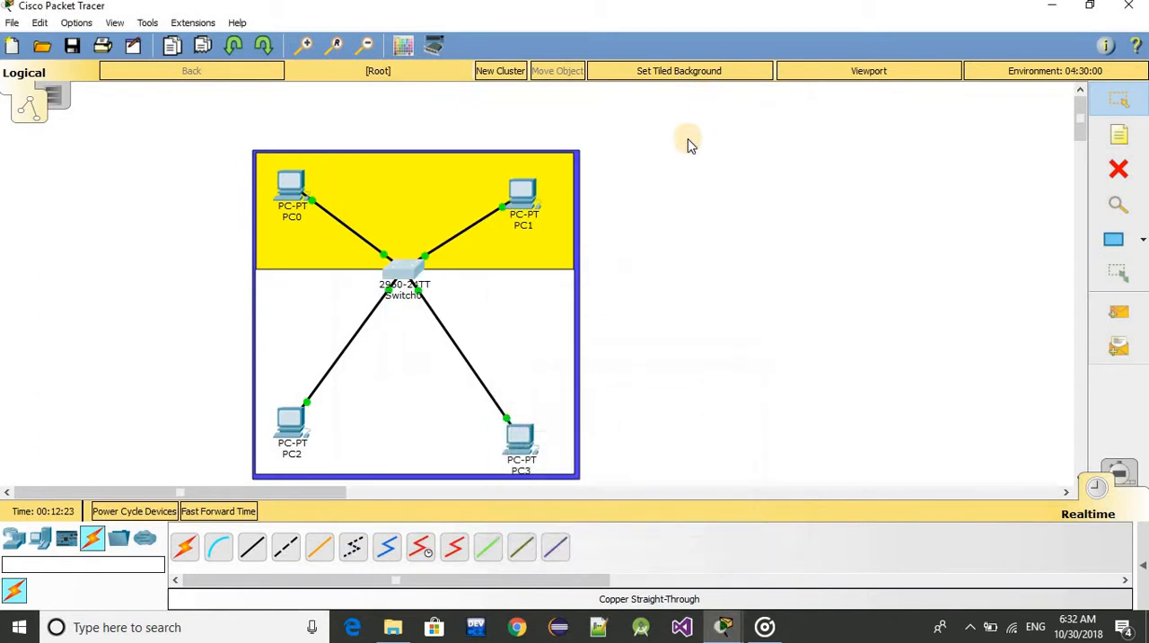
left_click(1122, 317)
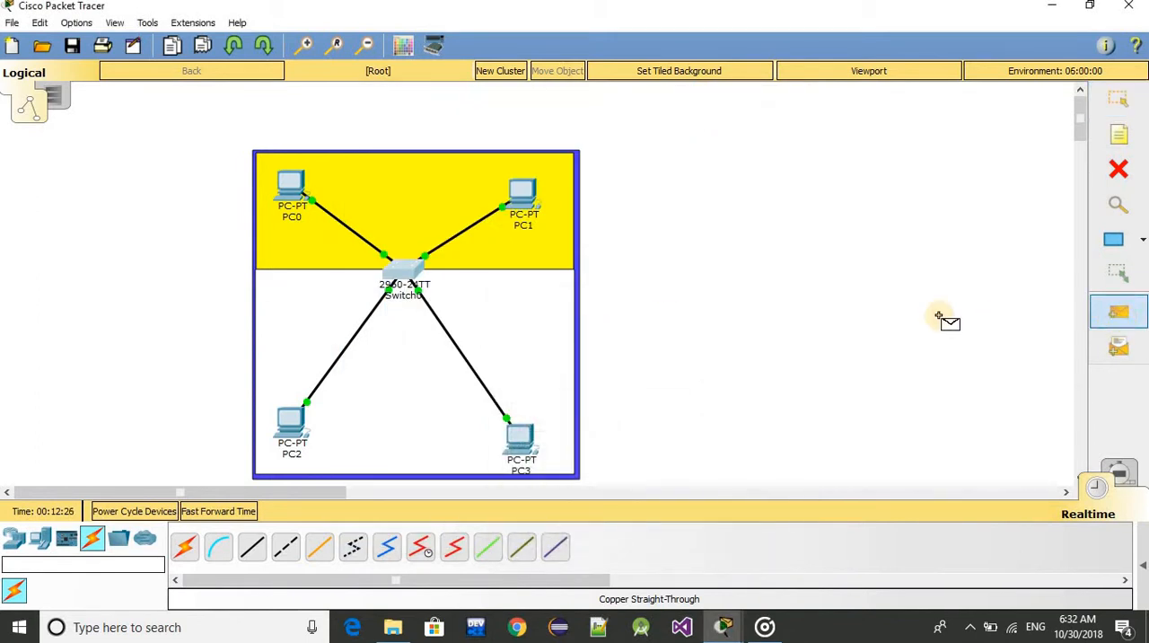
left_click(289, 186)
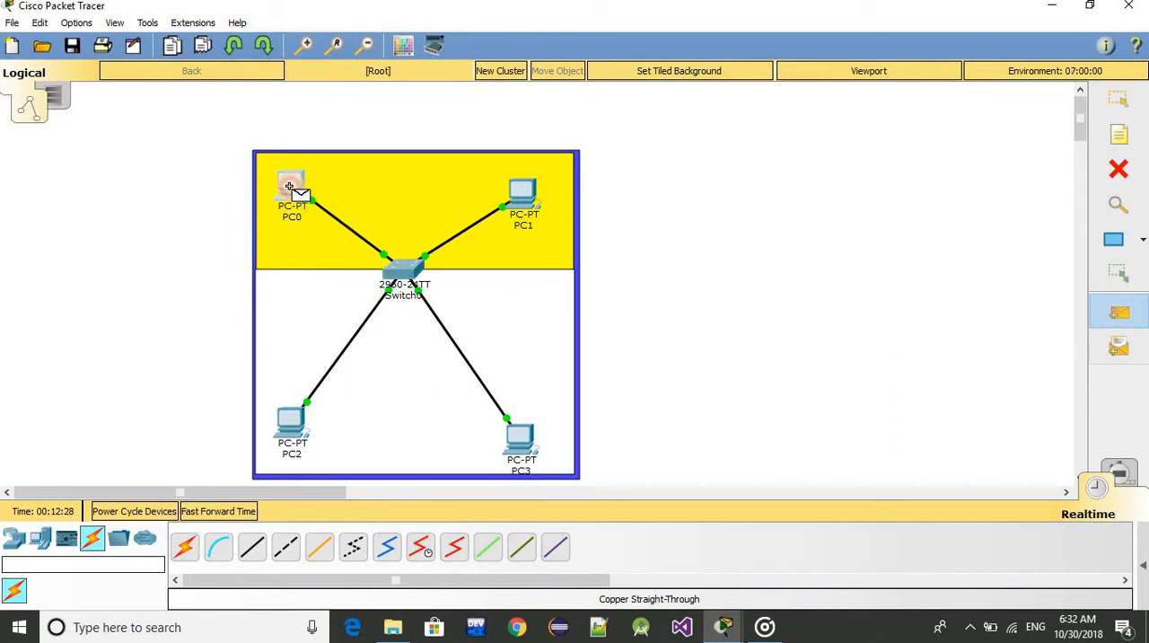
left_click(514, 188)
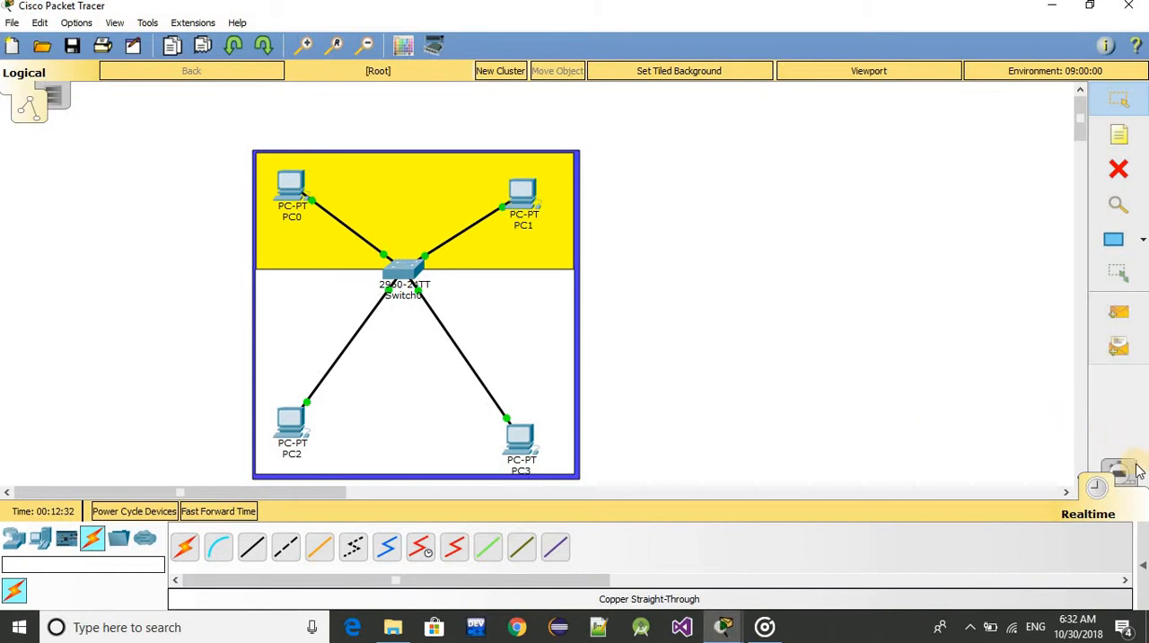
Switch to simulation mode and filter the visible events to ICMP only
left_click(1099, 485)
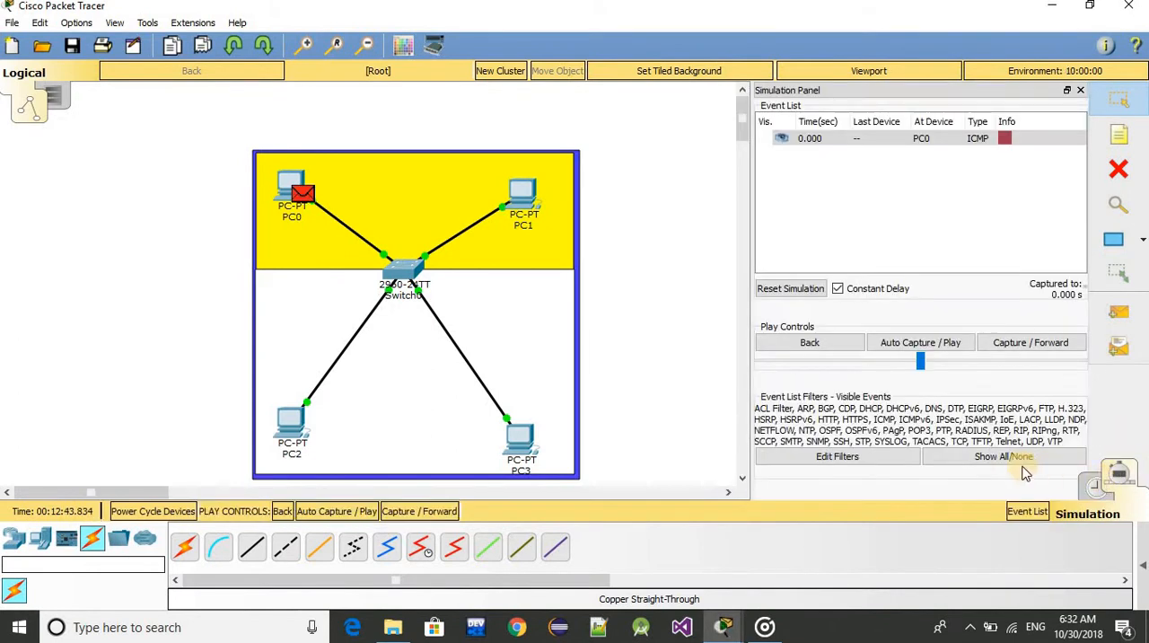
left_click(985, 452)
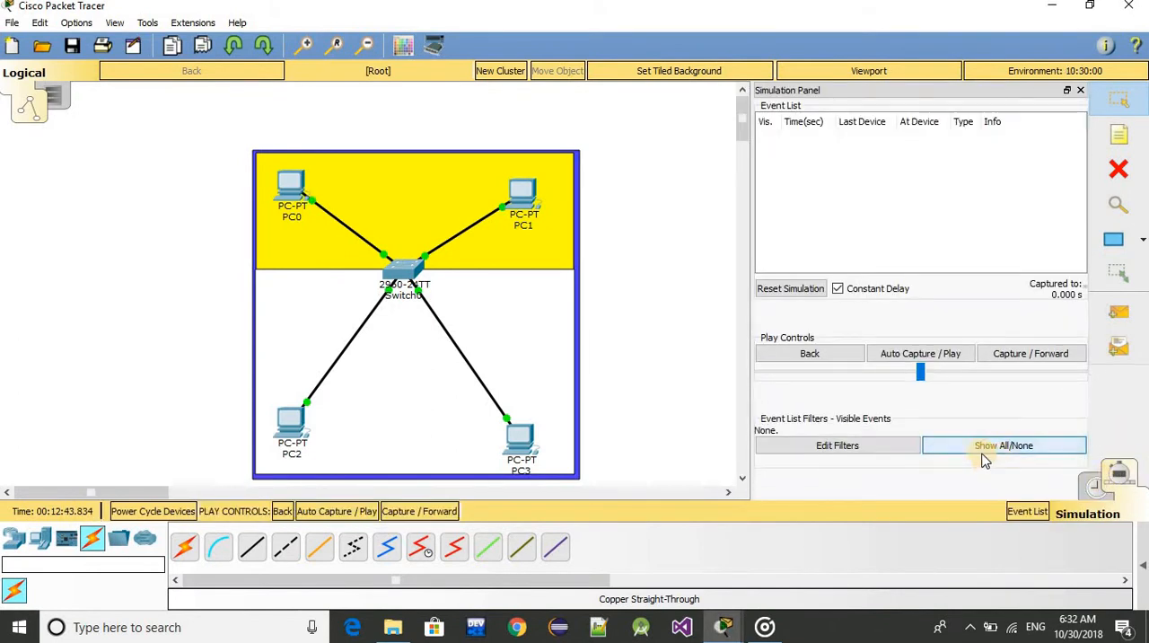
left_click(863, 444)
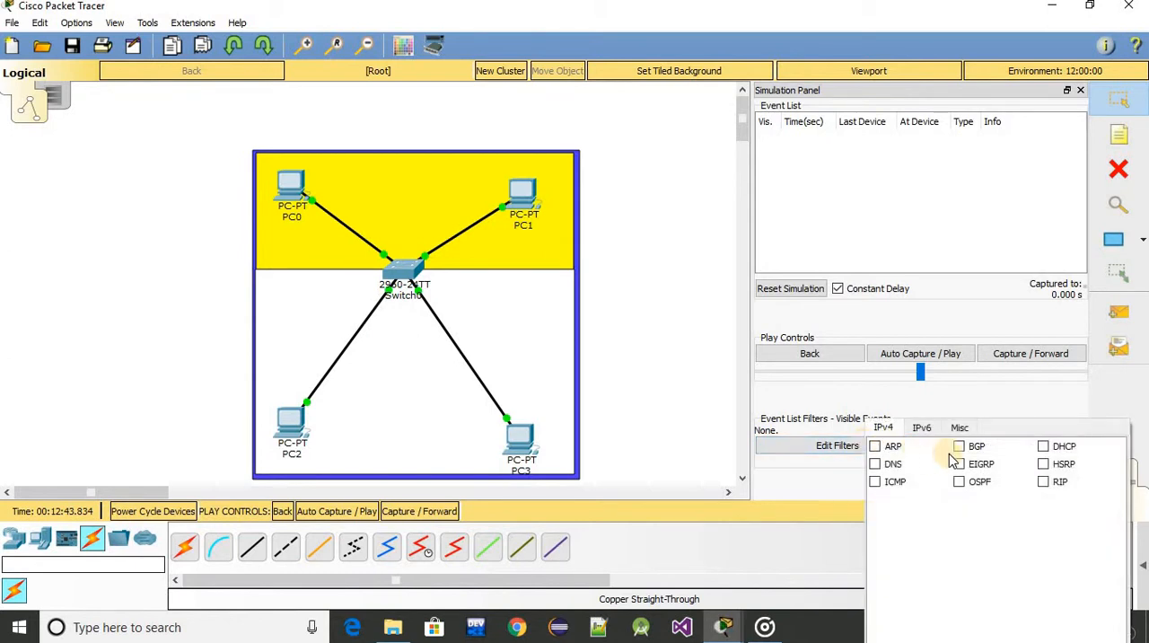
left_click(875, 482)
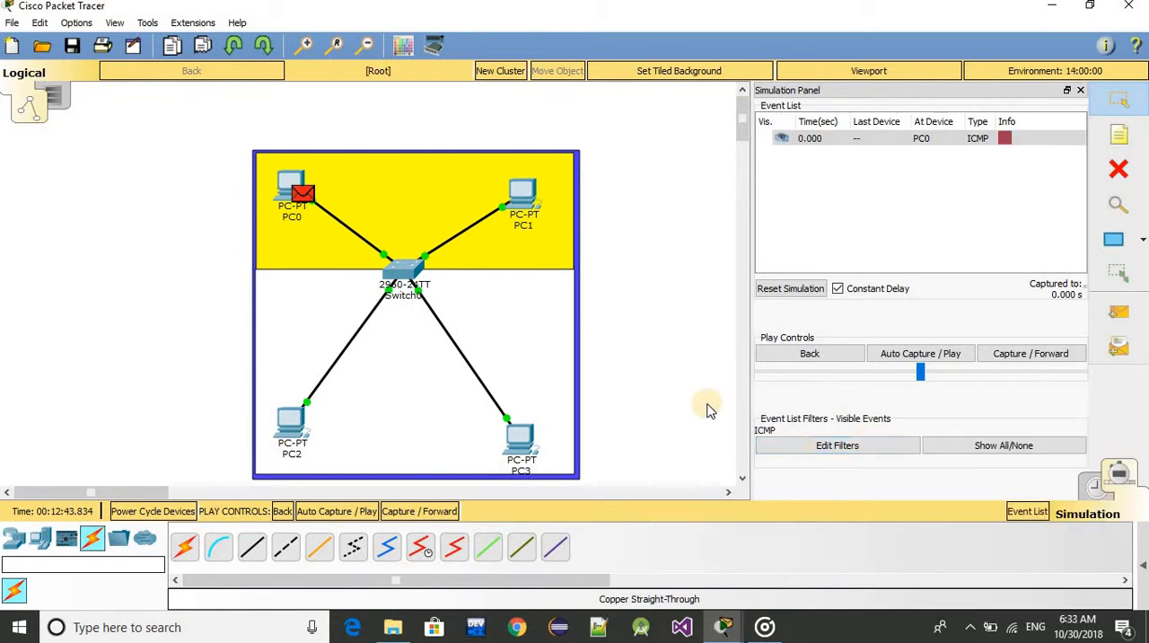
Step the simulation forward through the ICMP exchange between PC0 and PC1
left_click(1011, 353)
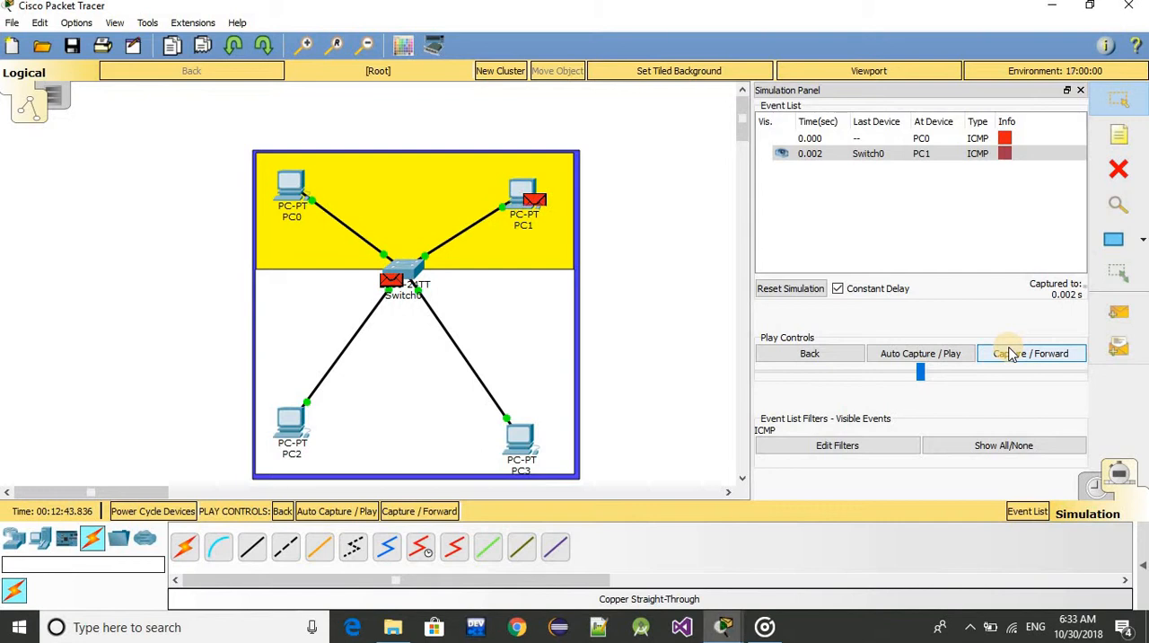
left_click(1012, 356)
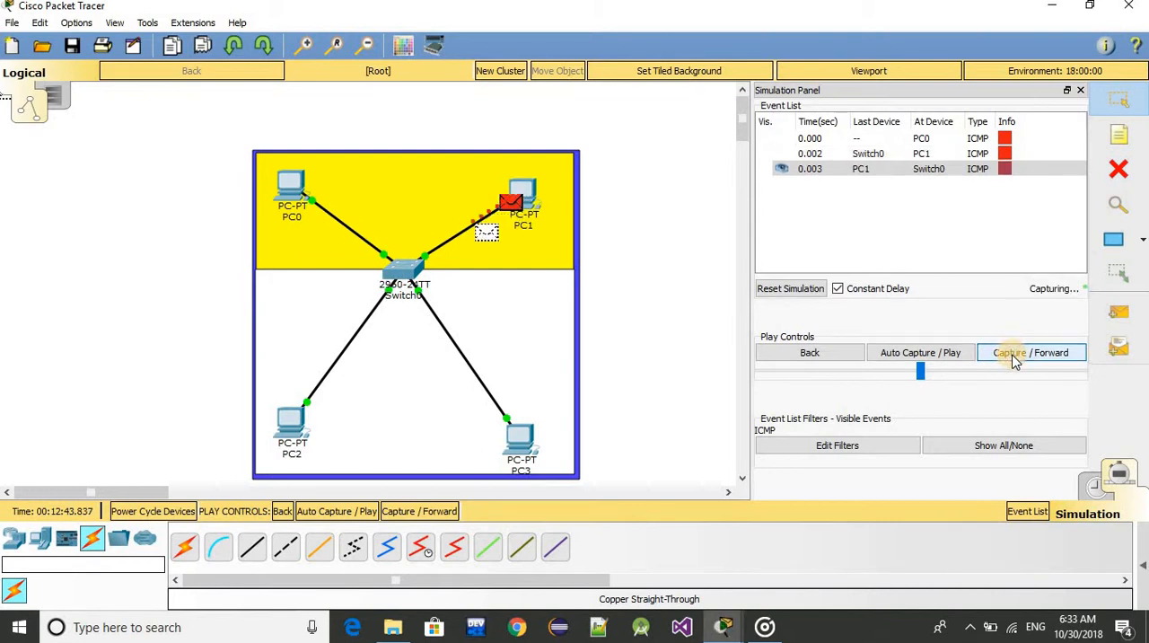
left_click(1011, 353)
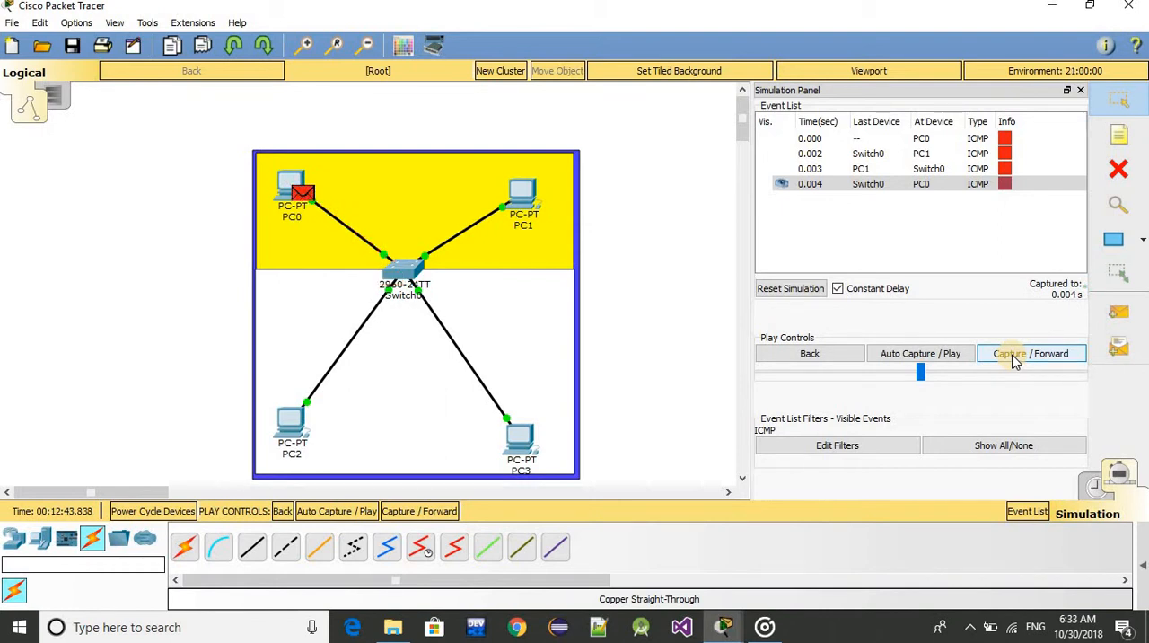
left_click(1014, 359)
left_click(1014, 356)
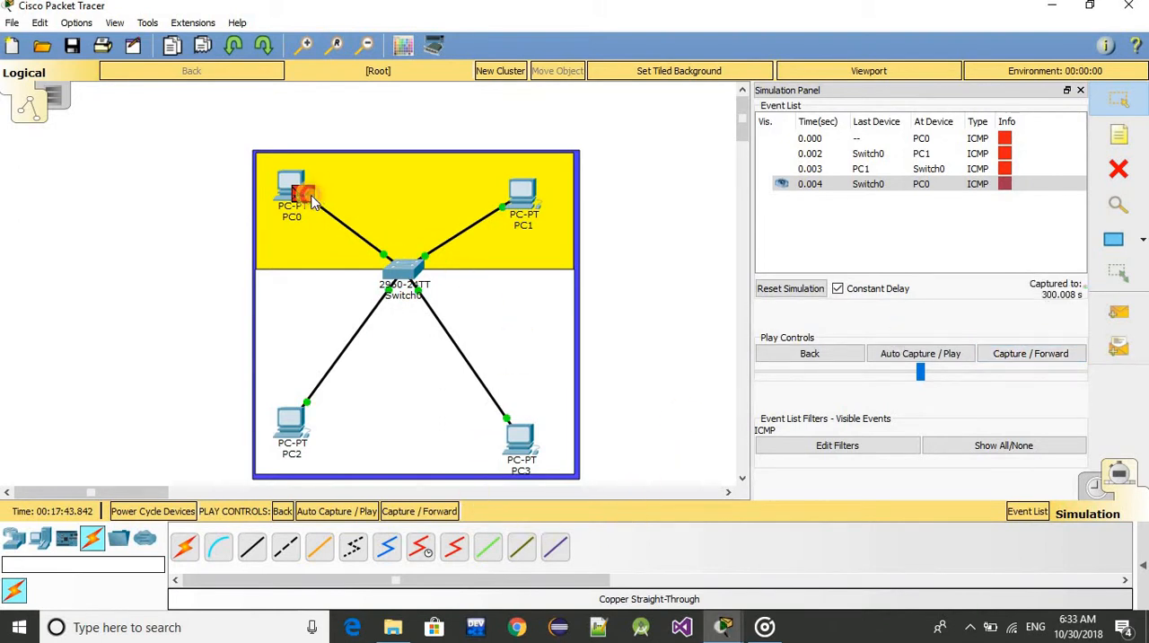
Examine the PDU information of the ICMP packet at PC0, including its source, destination and layers
left_click(305, 194)
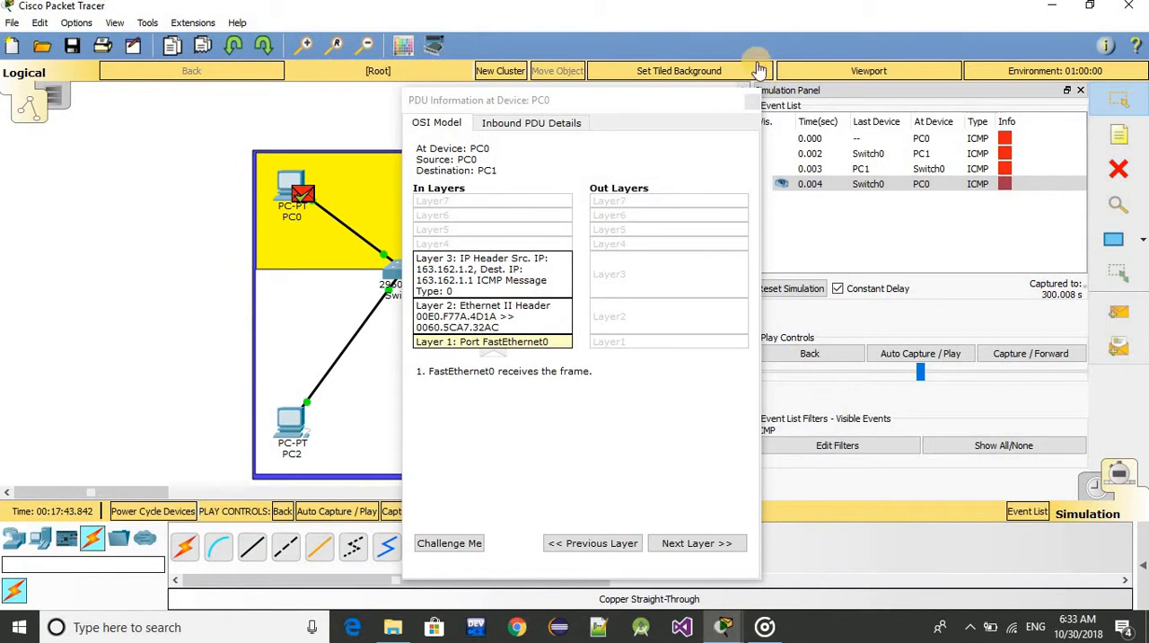
left_click(752, 101)
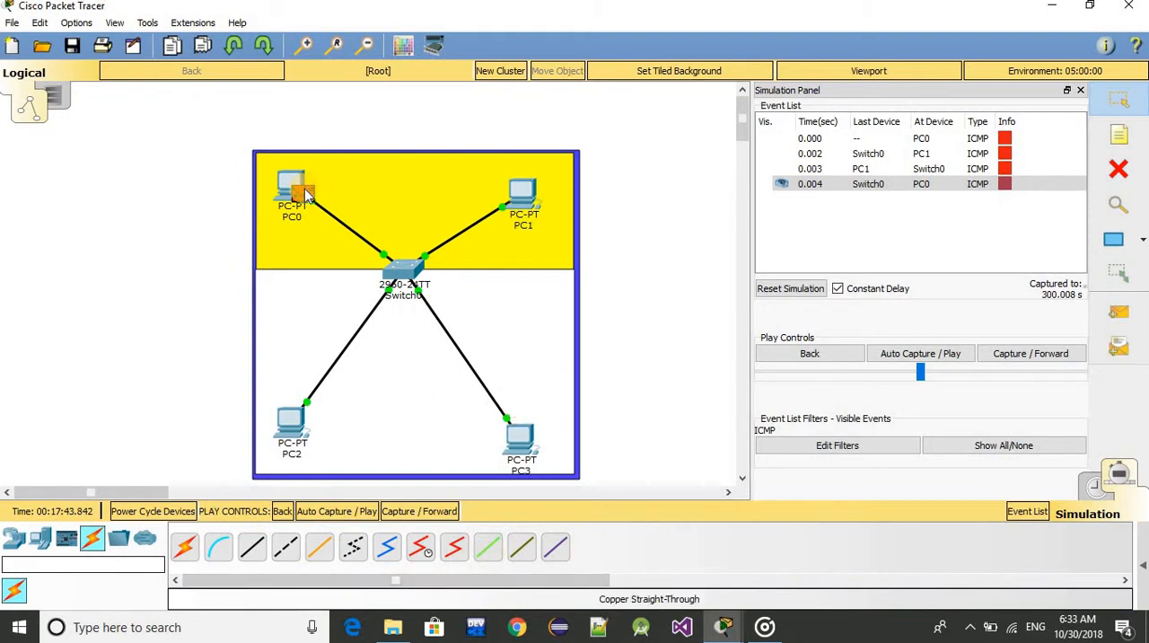
mouse_move(305, 194)
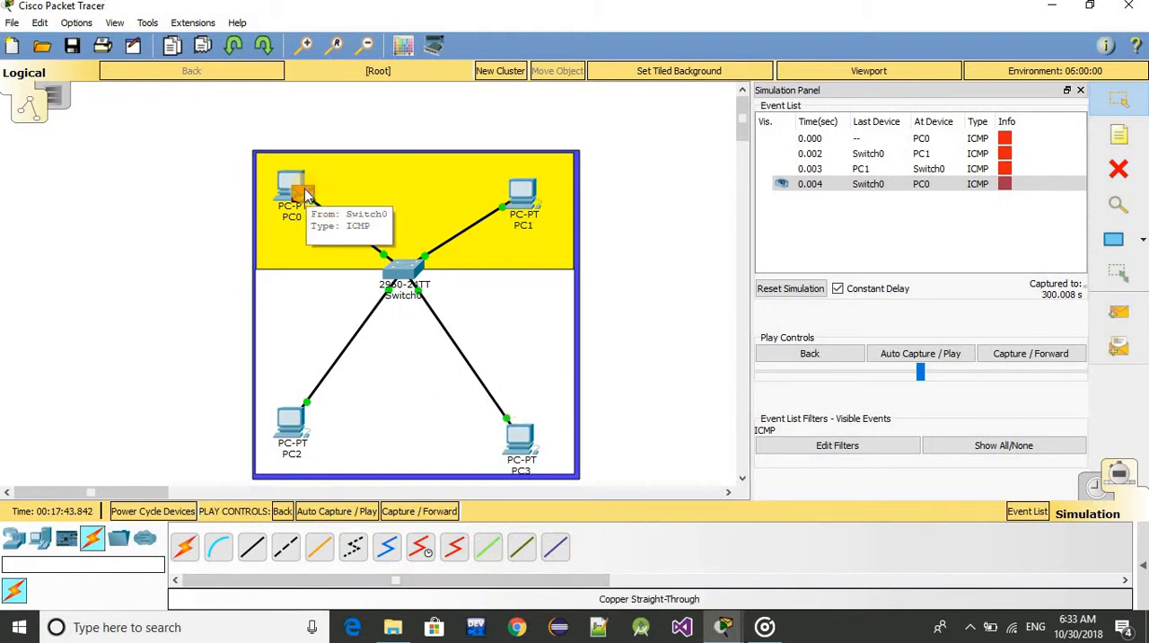
left_click(305, 194)
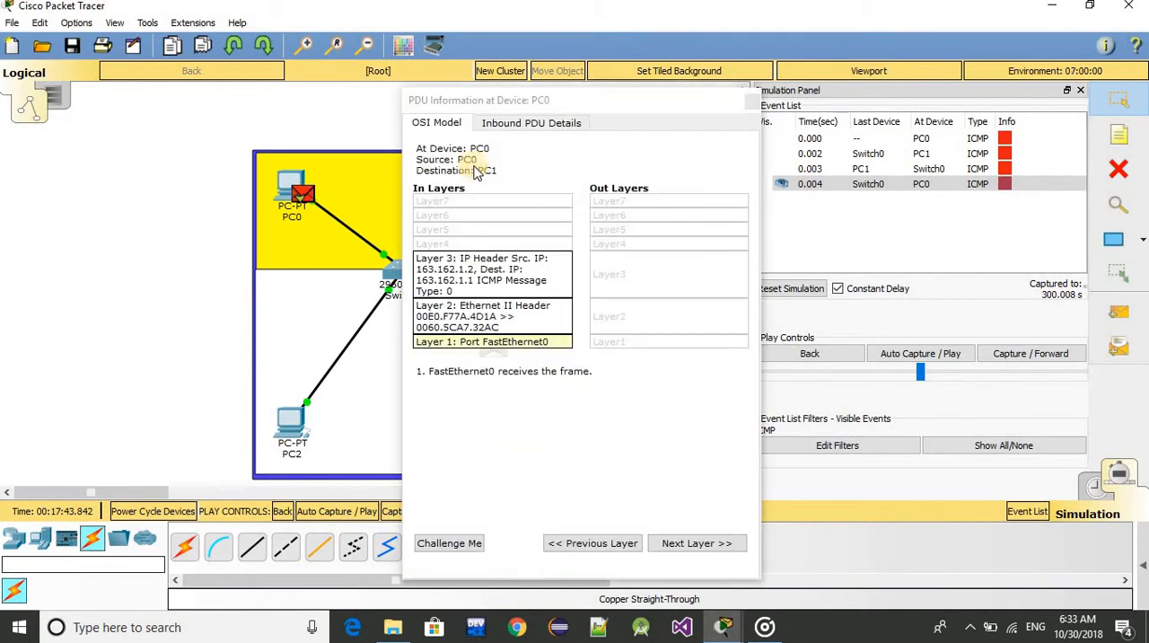
left_click(750, 99)
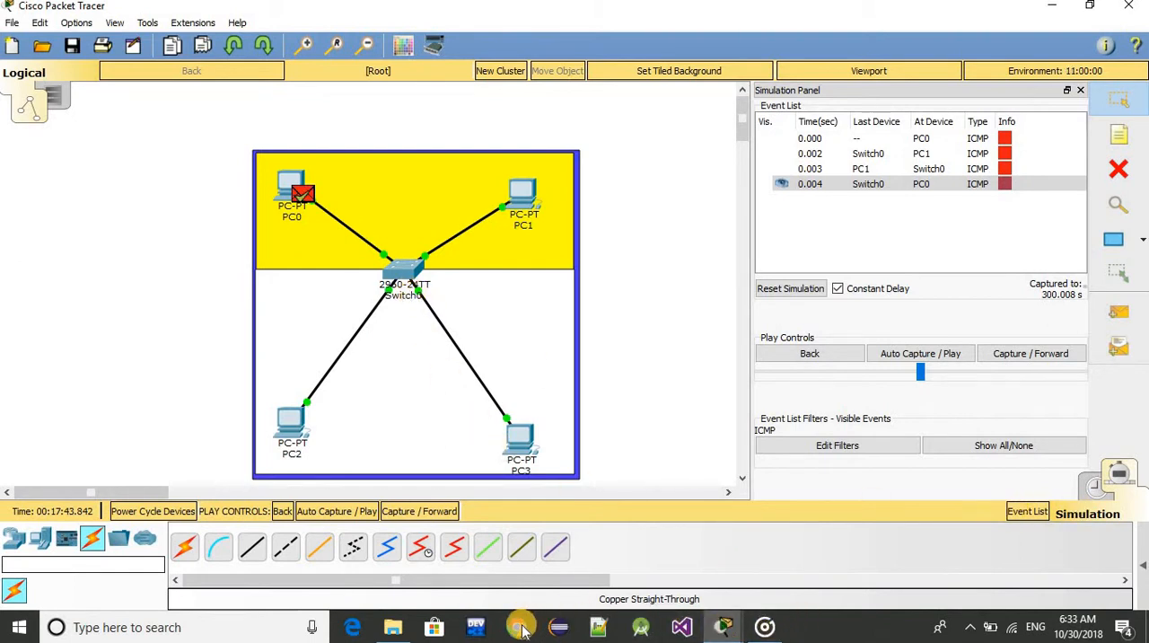
Bring back the Switch0 command line and enter global configuration mode with config t
mouse_move(729, 633)
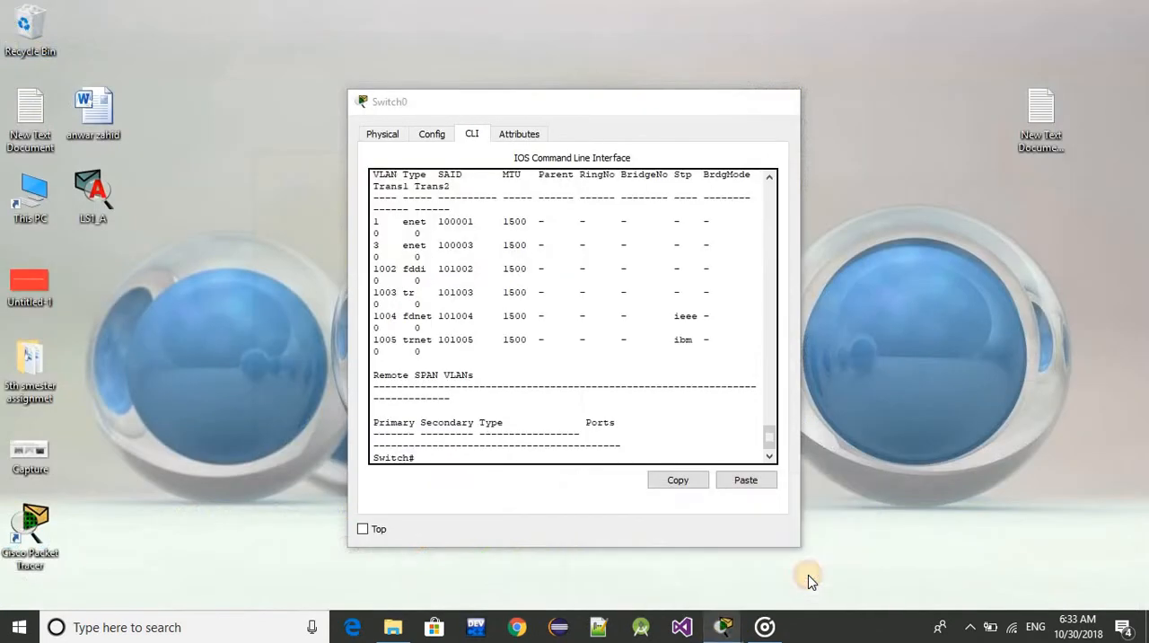
left_click(808, 575)
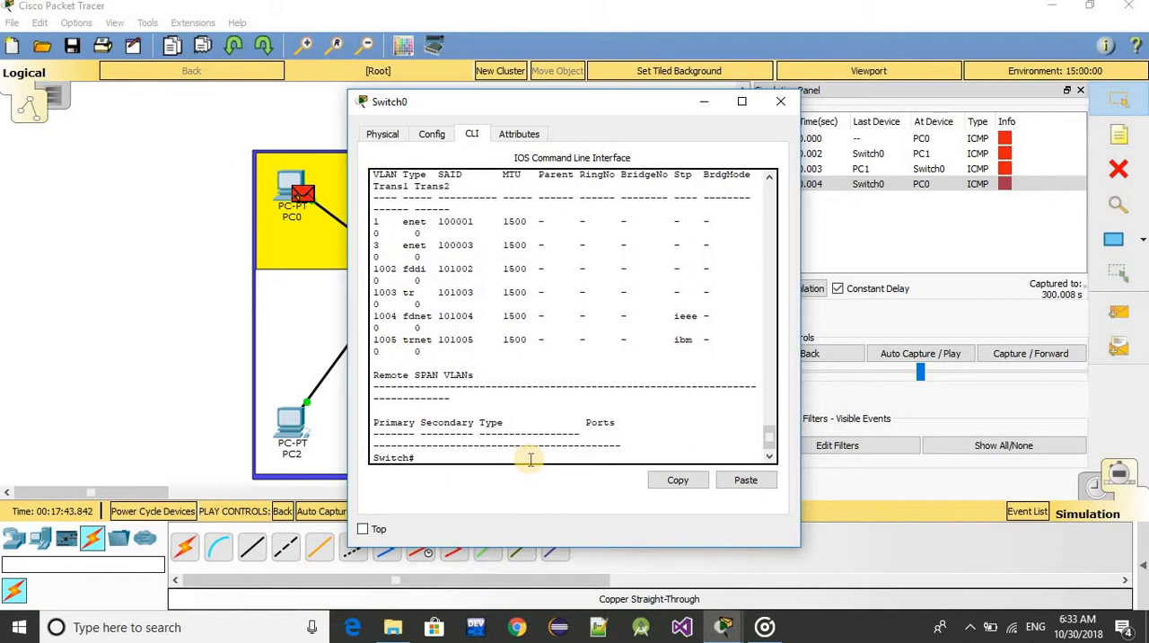
left_click(530, 460)
type("config t")
key("Return")
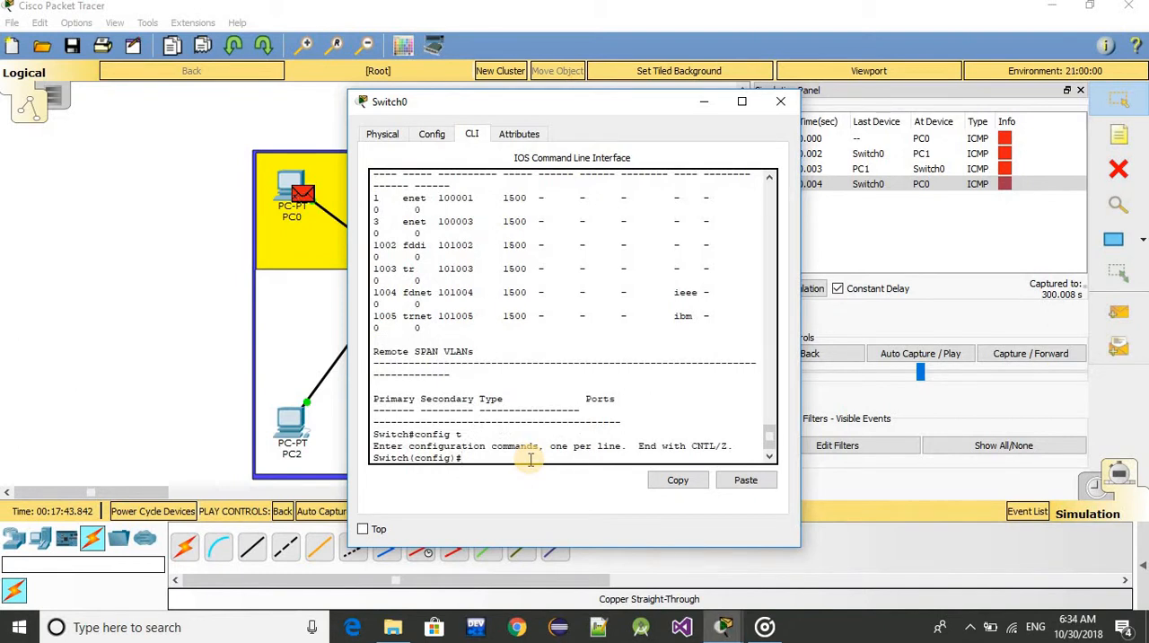
Try to open the configuration of ports fa0/3-4 with the command interface fa0/3-4
type("in")
key("Tab")
type("fa")
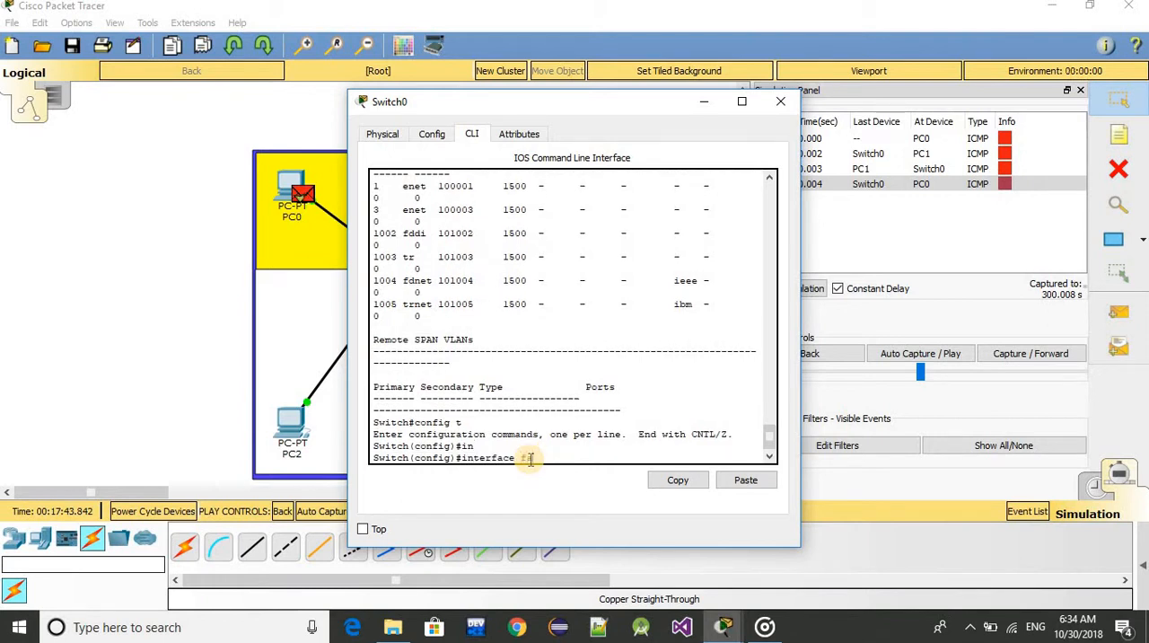
type("0/3-4")
key("Return")
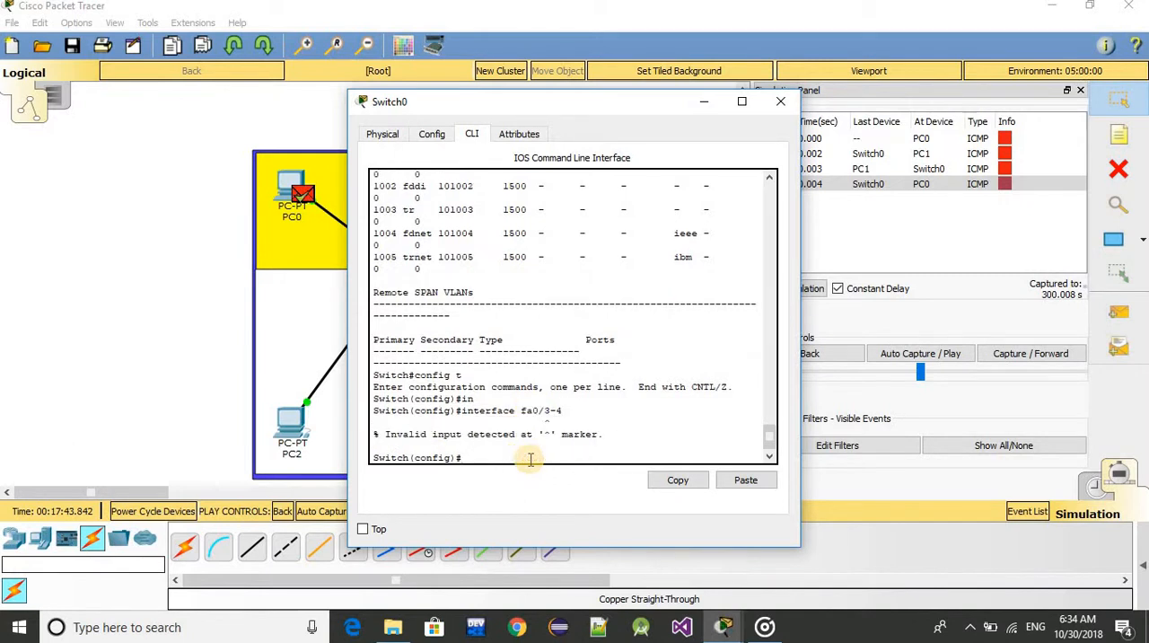
Open the configuration of the switch port range fa0/3-4 with the interface range command
type("inte")
key("Tab")
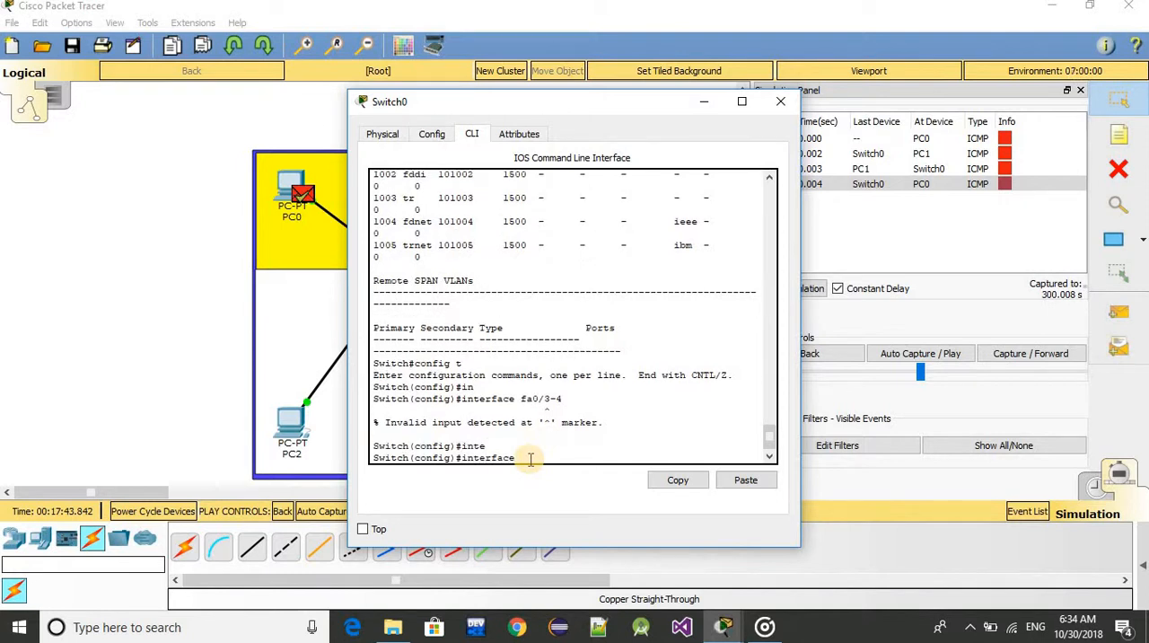
type("range fa")
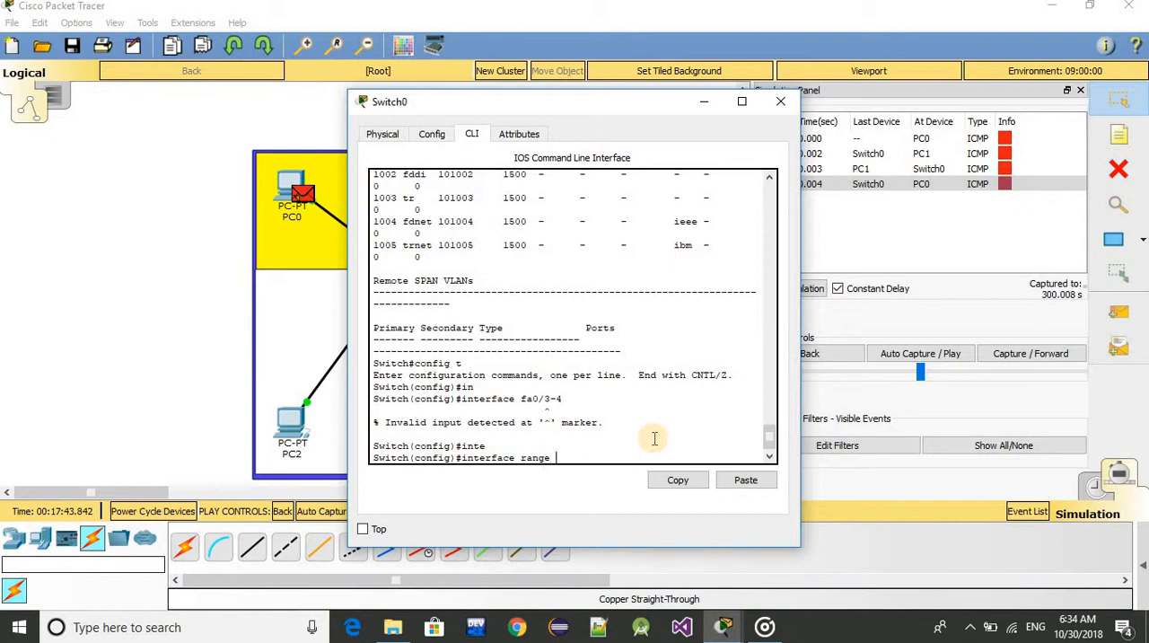
type("0/3-4")
key("Return")
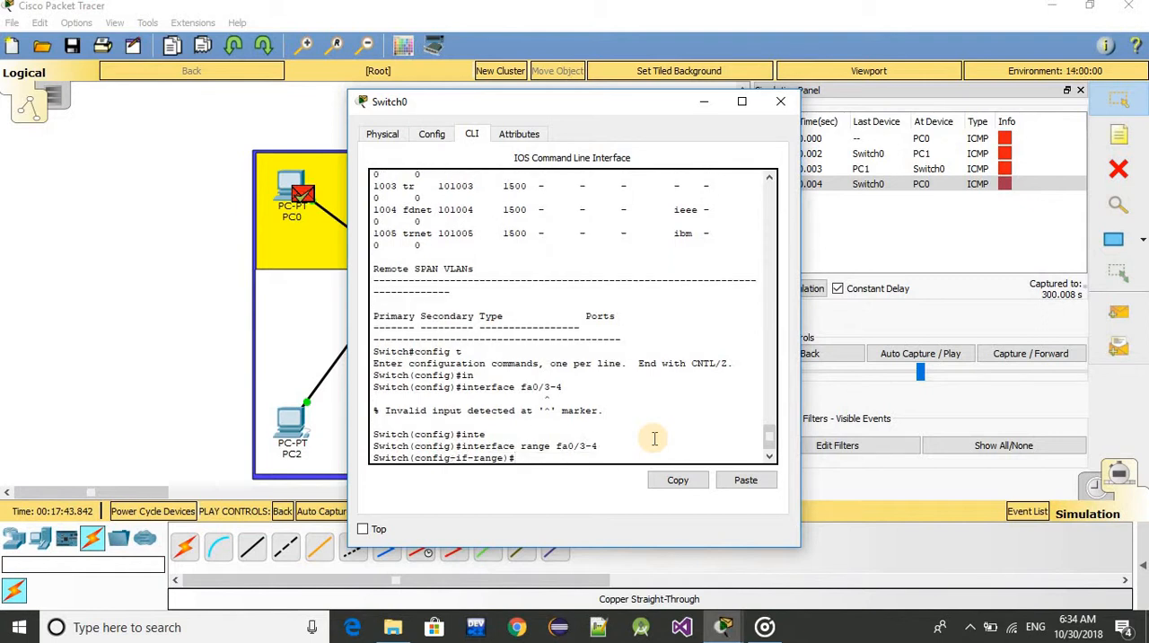
Set the switch port range fa0/3-4 to access mode with the switchport mode access command
type("w")
key("BackSpace")
type("swit")
key("Tab")
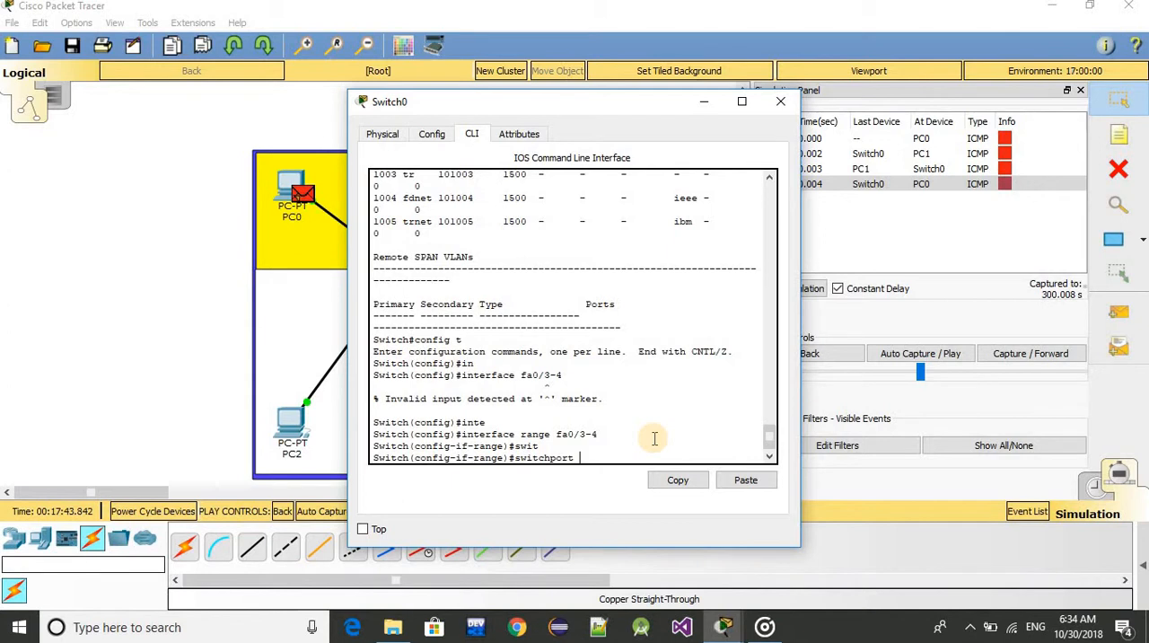
type("mo")
key("Tab")
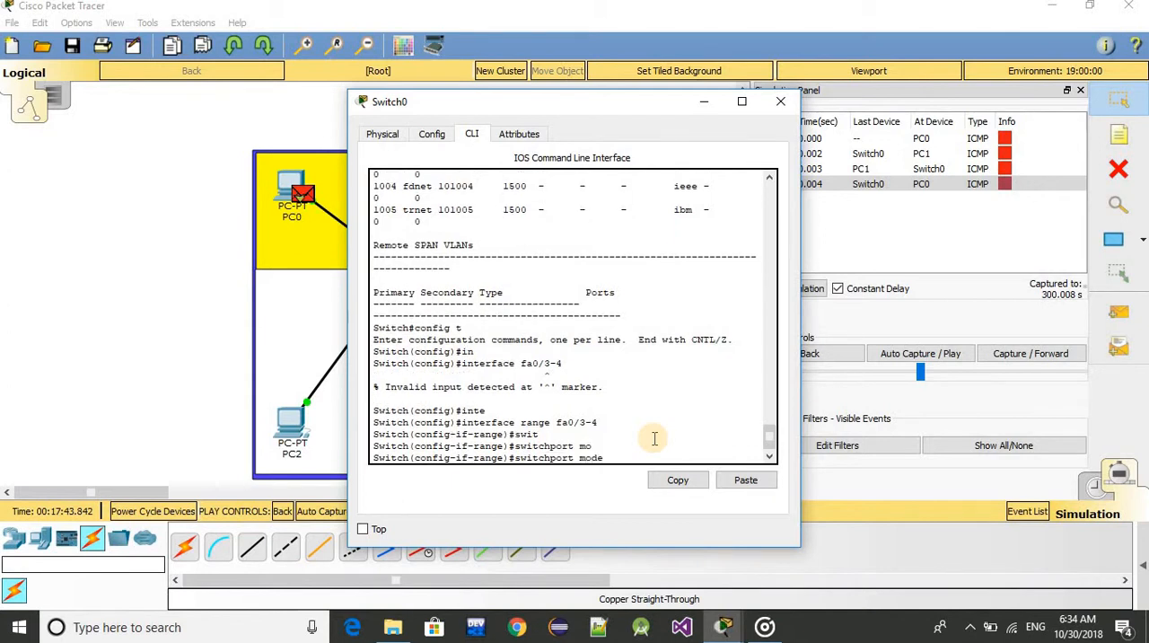
type("acc")
key("Tab")
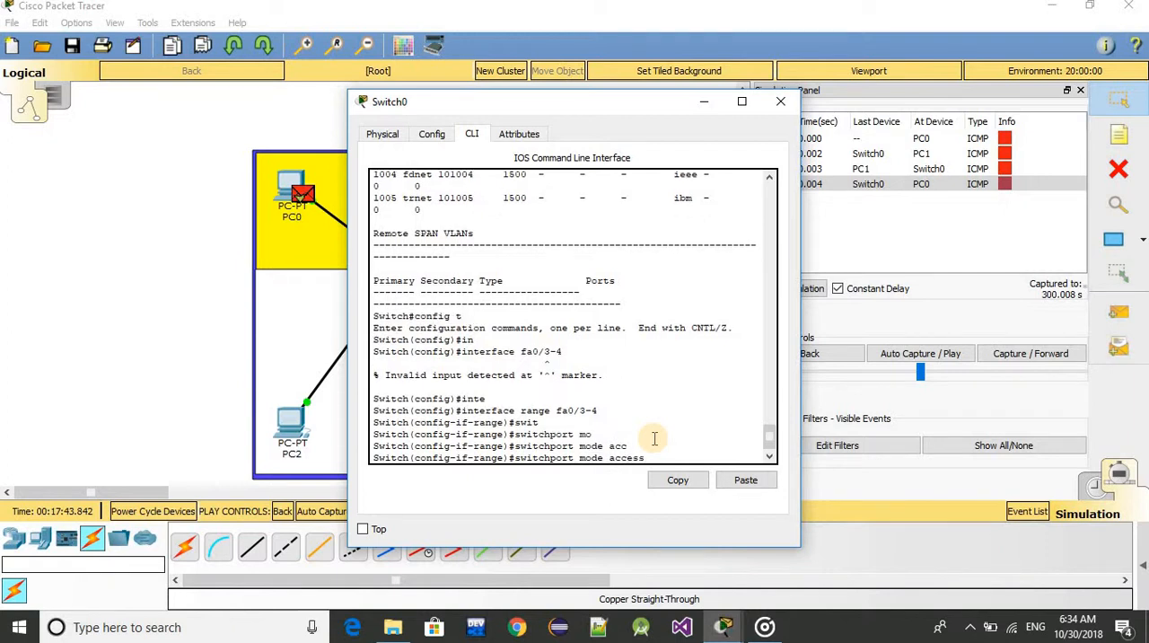
key("Return")
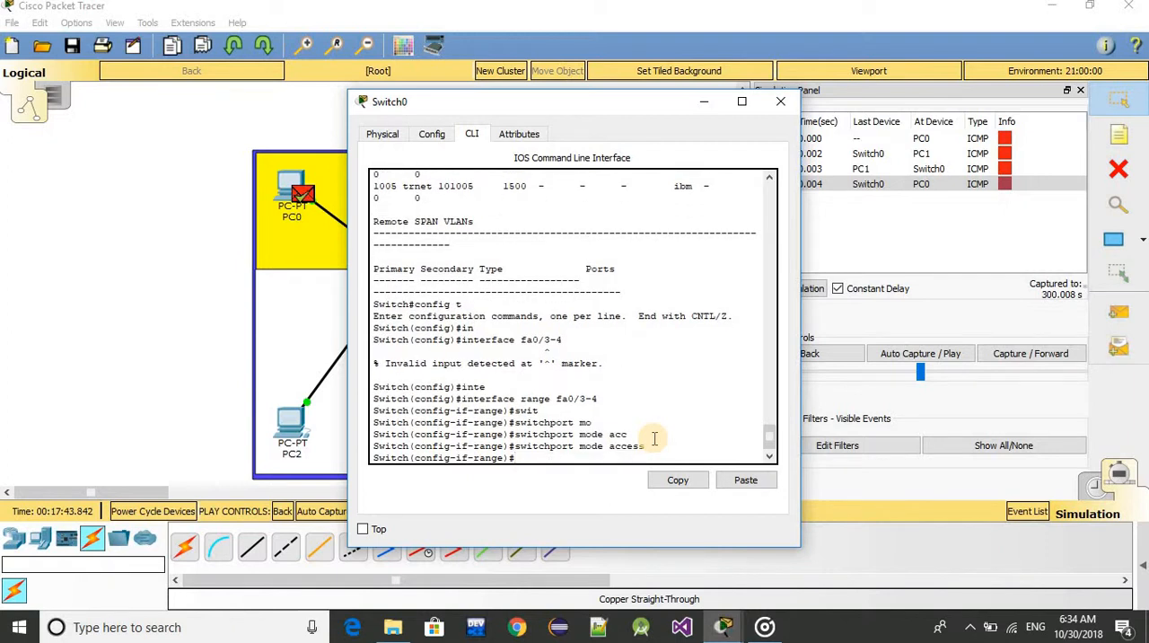
key("Up")
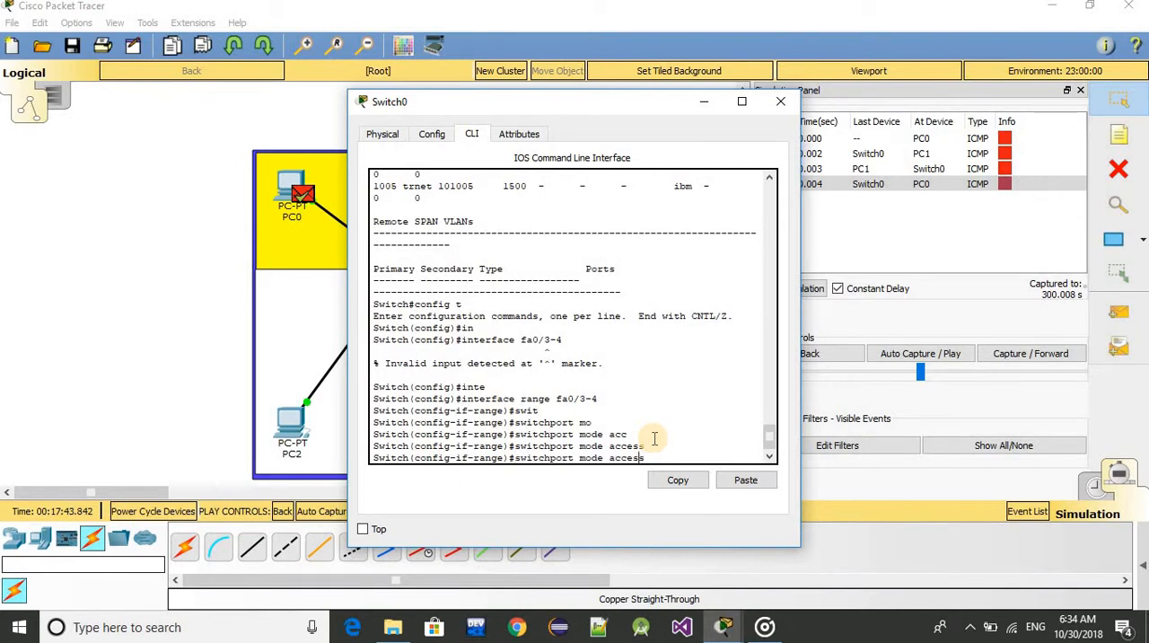
key("Left")
key("Left")
key("Left")
key("Left")
key("Left")
key("Left")
key("BackSpace")
key("BackSpace")
key("BackSpace")
key("BackSpace")
type("l")
type("an")
key("BackSpace")
key("BackSpace")
key("BackSpace")
key("BackSpace")
key("BackSpace")
key("BackSpace")
key("BackSpace")
key("BackSpace")
key("BackSpace")
key("BackSpace")
key("BackSpace")
key("BackSpace")
key("BackSpace")
key("BackSpace")
key("BackSpace")
key("BackSpace")
key("BackSpace")
key("BackSpace")
key("BackSpace")
key("BackSpace")
key("BackSpace")
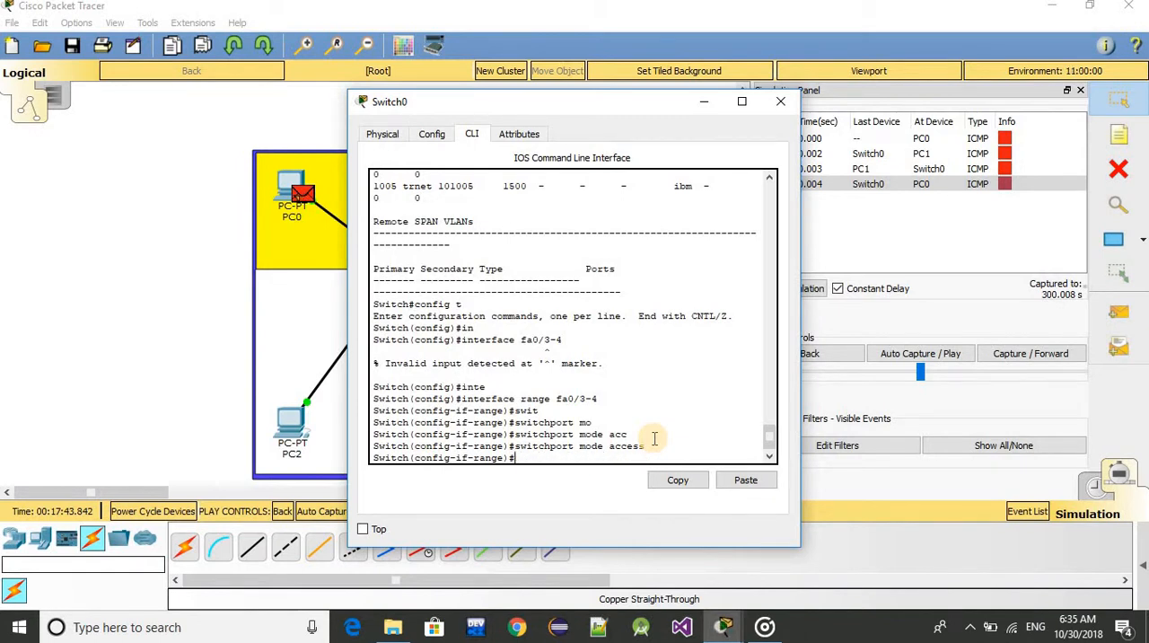
Leave the interface range and global configuration modes with exit, returning to the Switch# prompt
type("exit")
key("Return")
type("ei")
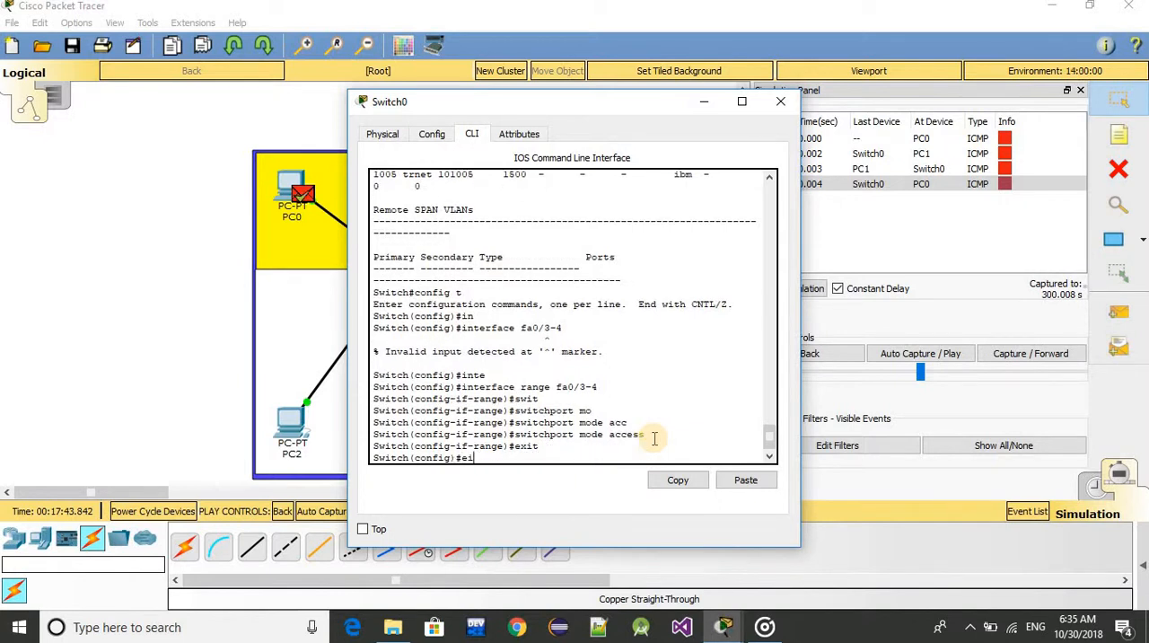
type("xit")
key("Return")
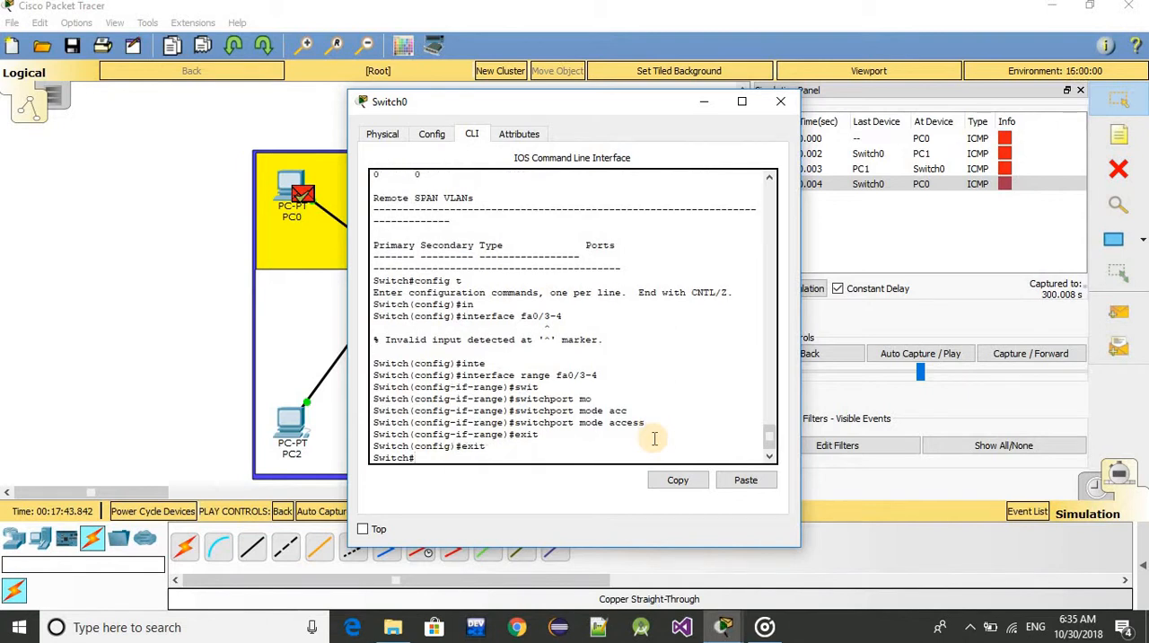
Display the switch's VLAN table with show vlan and page through to its end
type("show vlan")
key("Return")
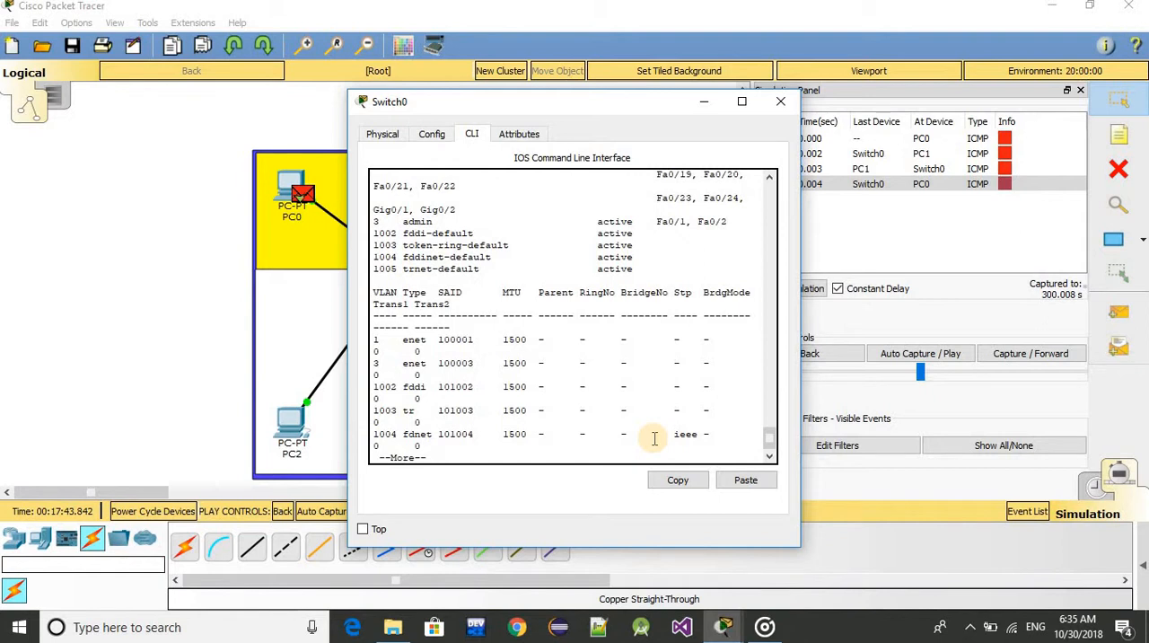
key("Return")
key("Return")
key("Return")
key("Return")
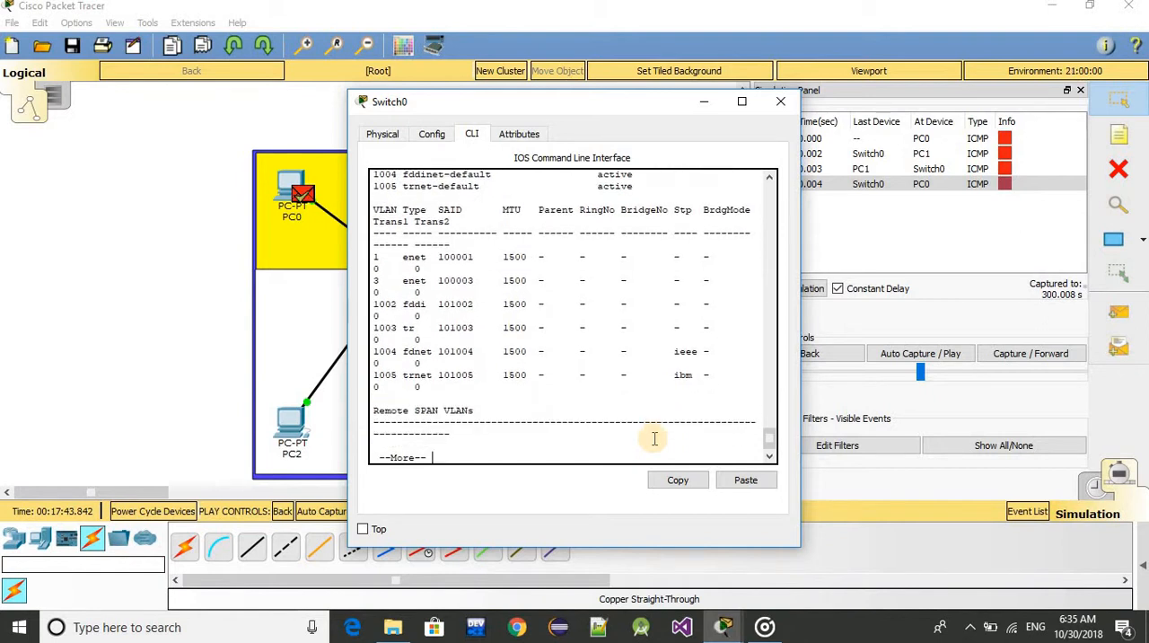
key("space")
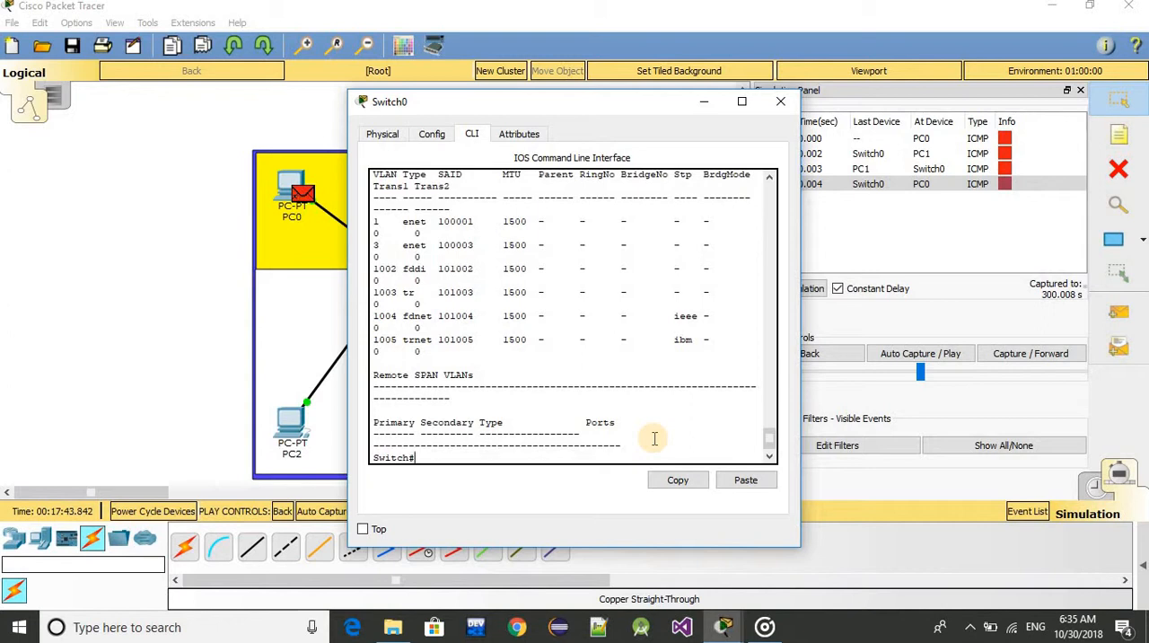
Enter global configuration mode with config t and create VLAN 4
type("config t")
key("Return")
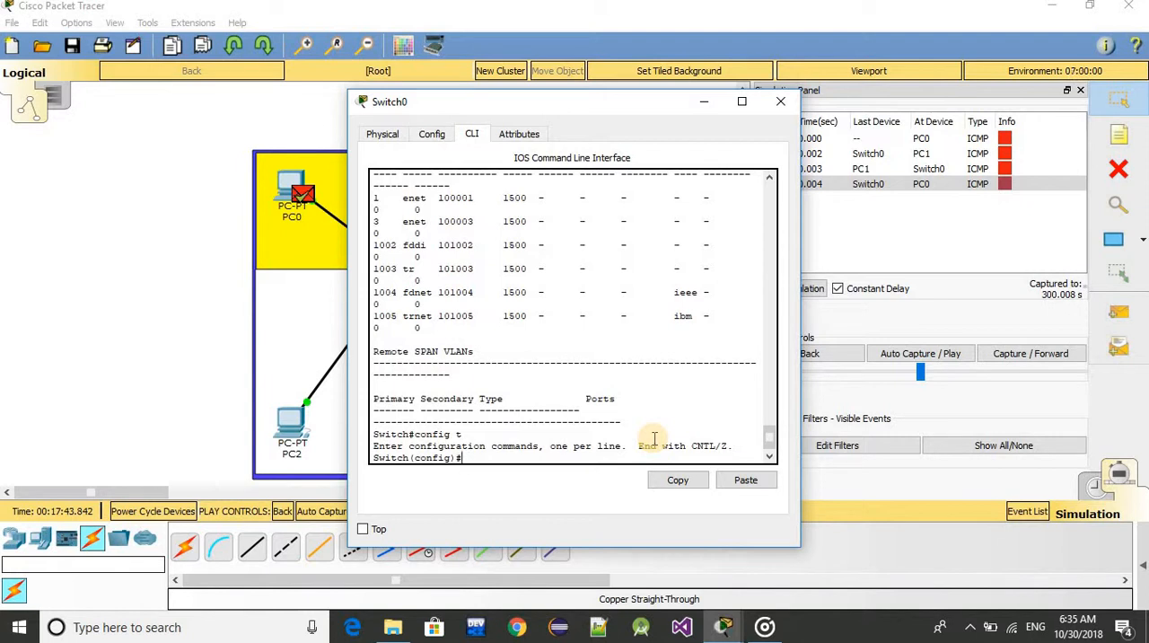
type("vlan 4")
key("Return")
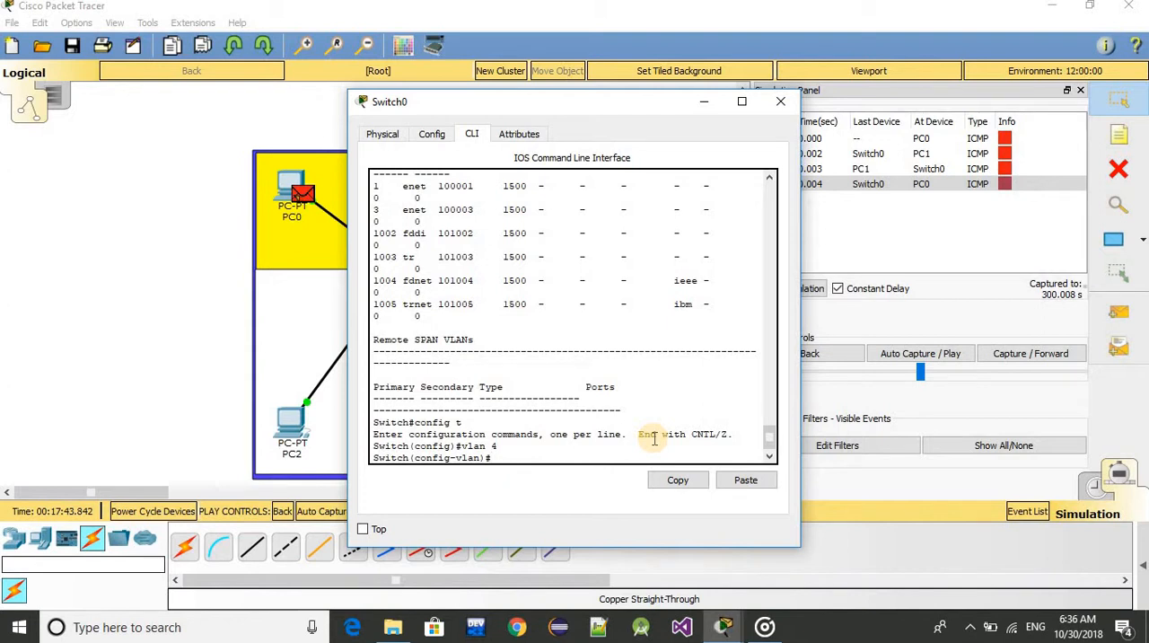
Name VLAN 4 faculty and exit back to the Switch# prompt
type("n")
key("Tab")
type("ame")
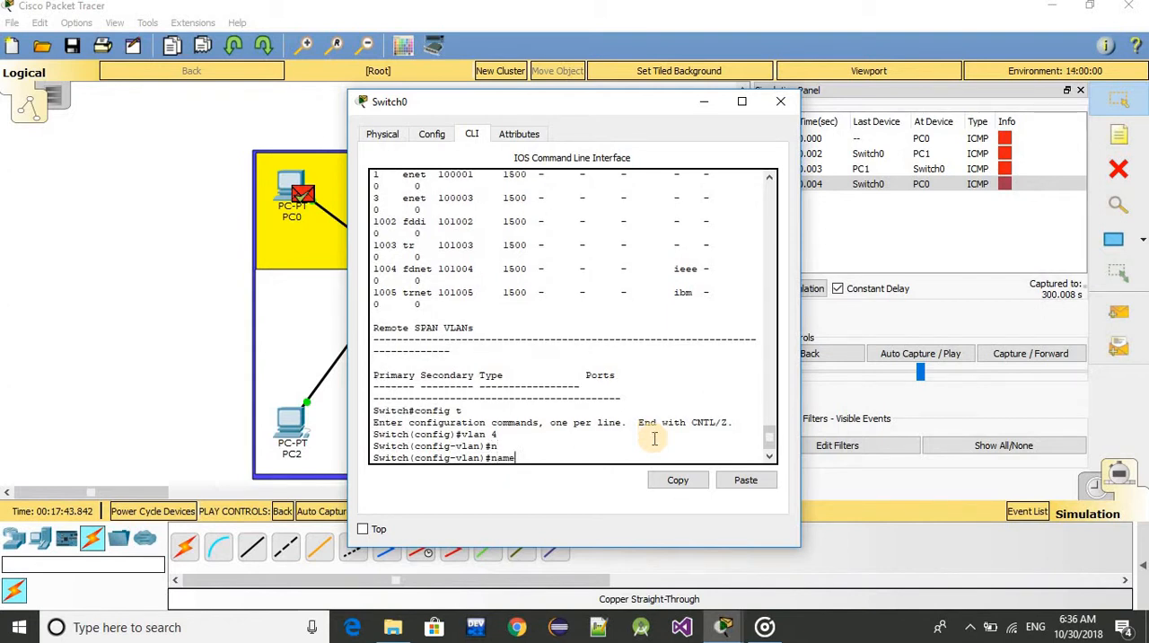
type(" faculty")
key("Return")
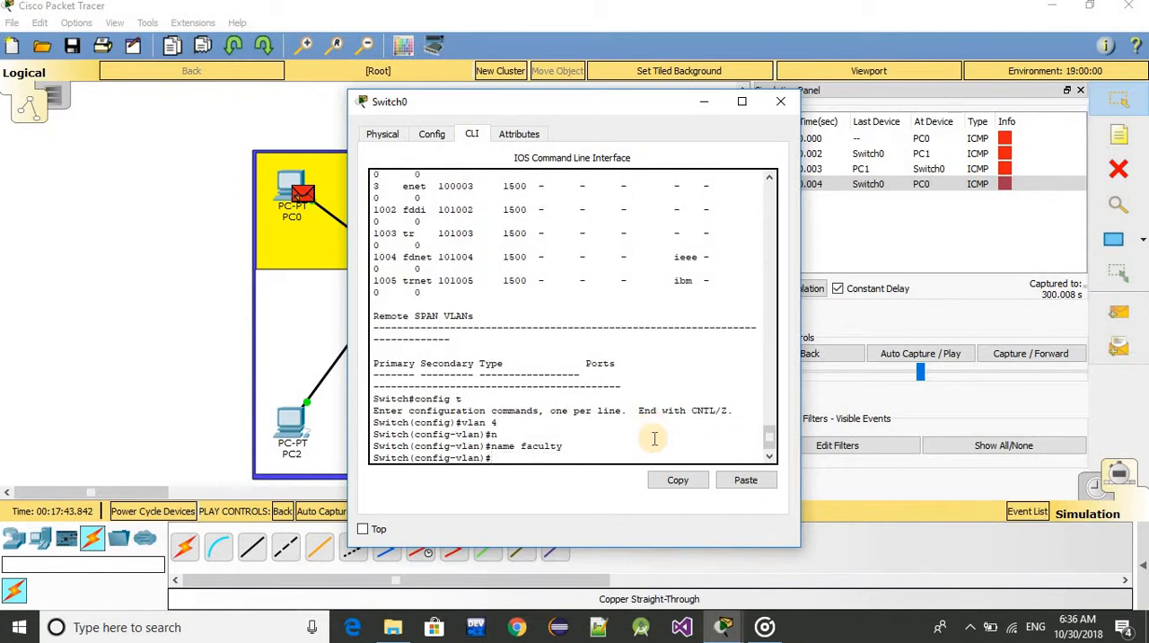
type("exit")
key("Return")
type("exit")
key("Return")
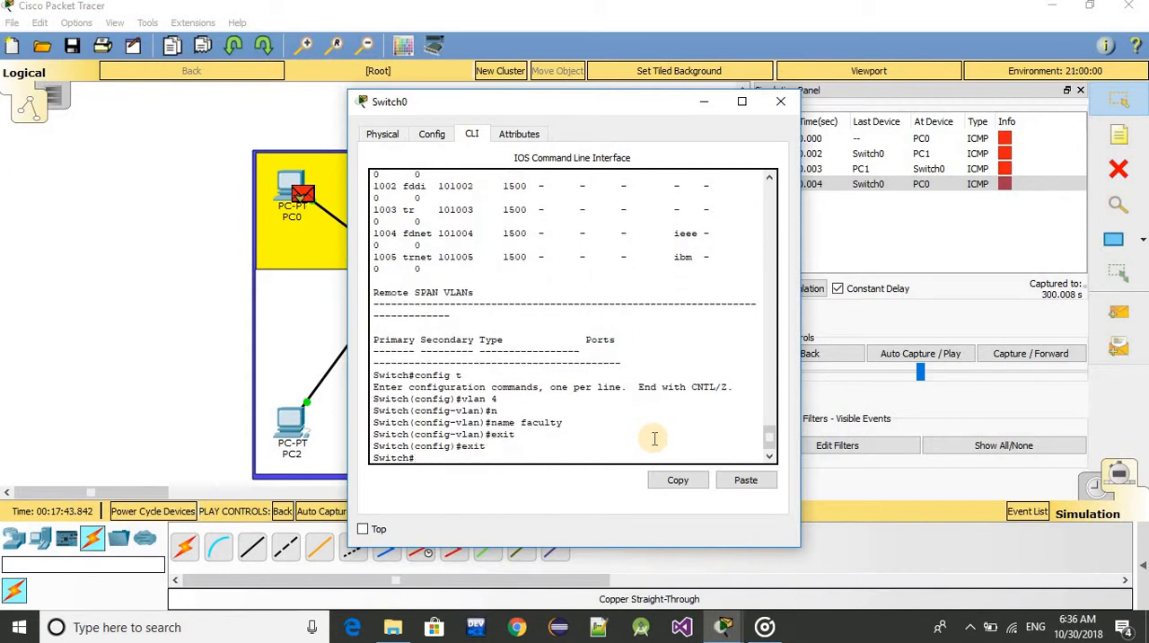
Run show vlan to check the VLAN 4 faculty entry, and page through to the end of the output
type("show vlan")
key("Return")
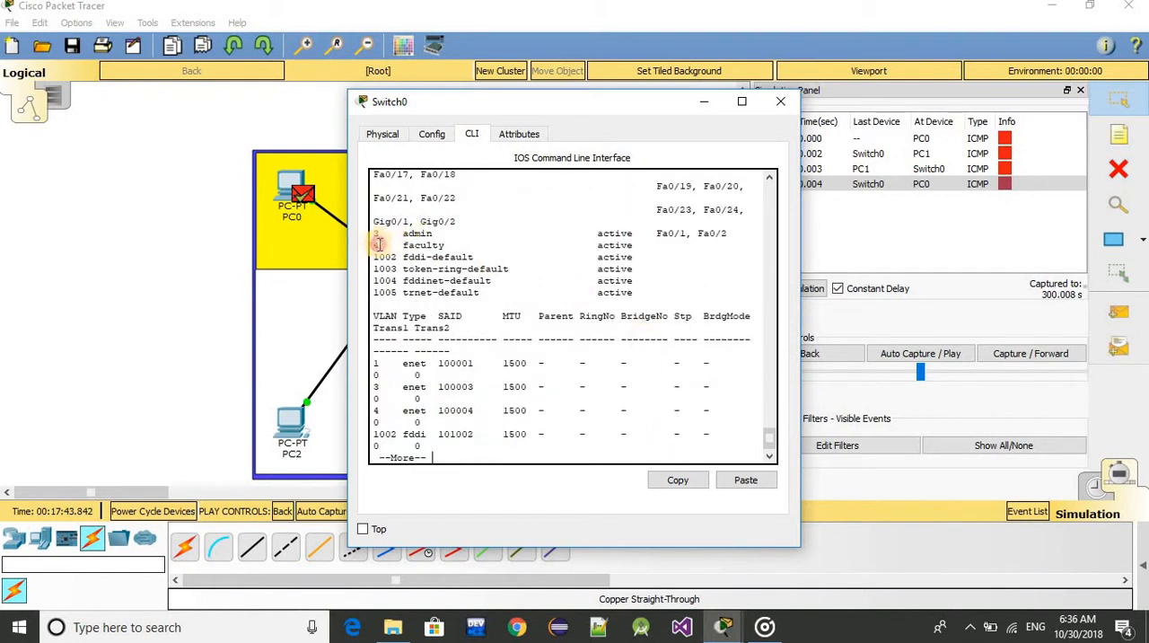
left_click_drag(372, 245, 449, 246)
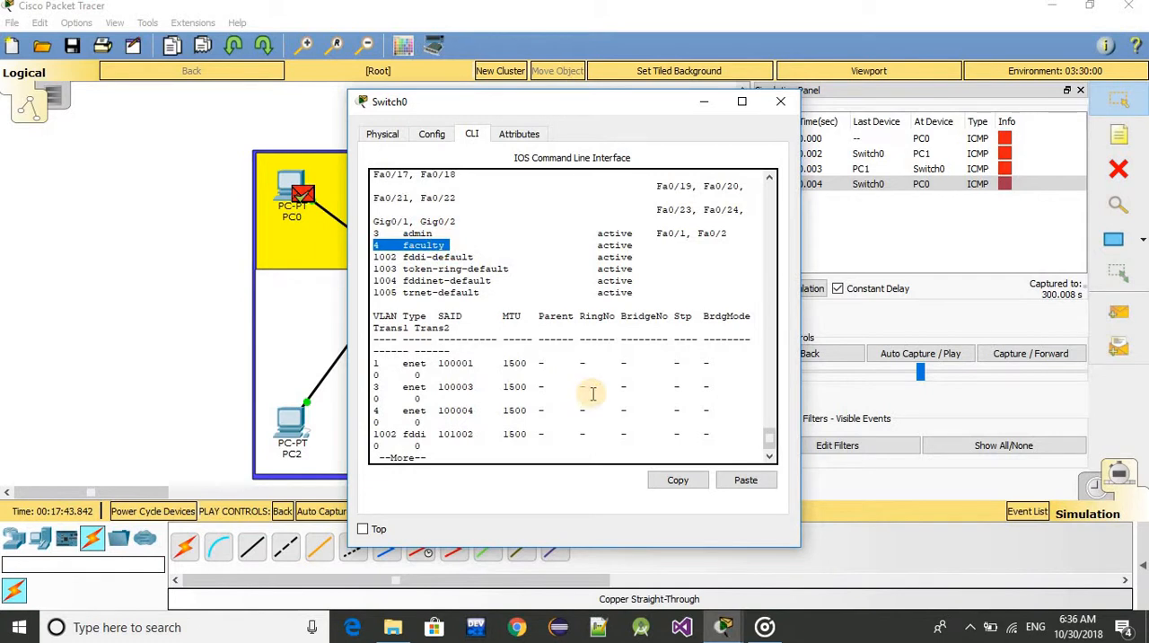
left_click(556, 436)
key("Return")
key("Return")
key("Return")
key("Return")
key("Return")
key("Return")
key("Return")
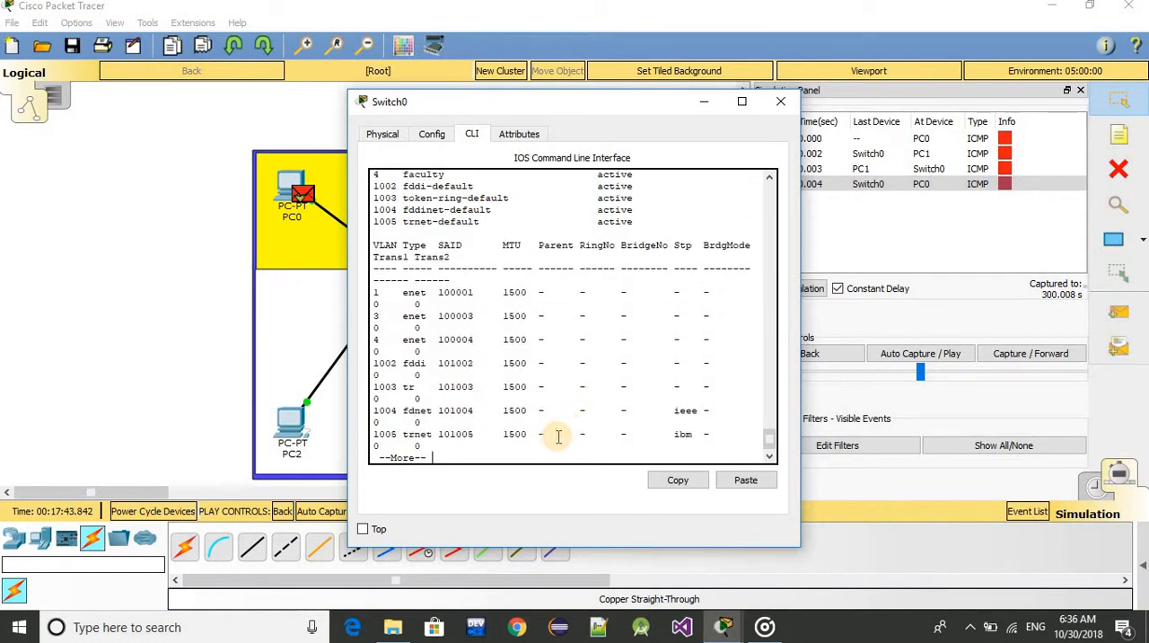
key("Return")
key("Return")
key("Return")
key("Return")
key("Return")
key("Return")
key("Return")
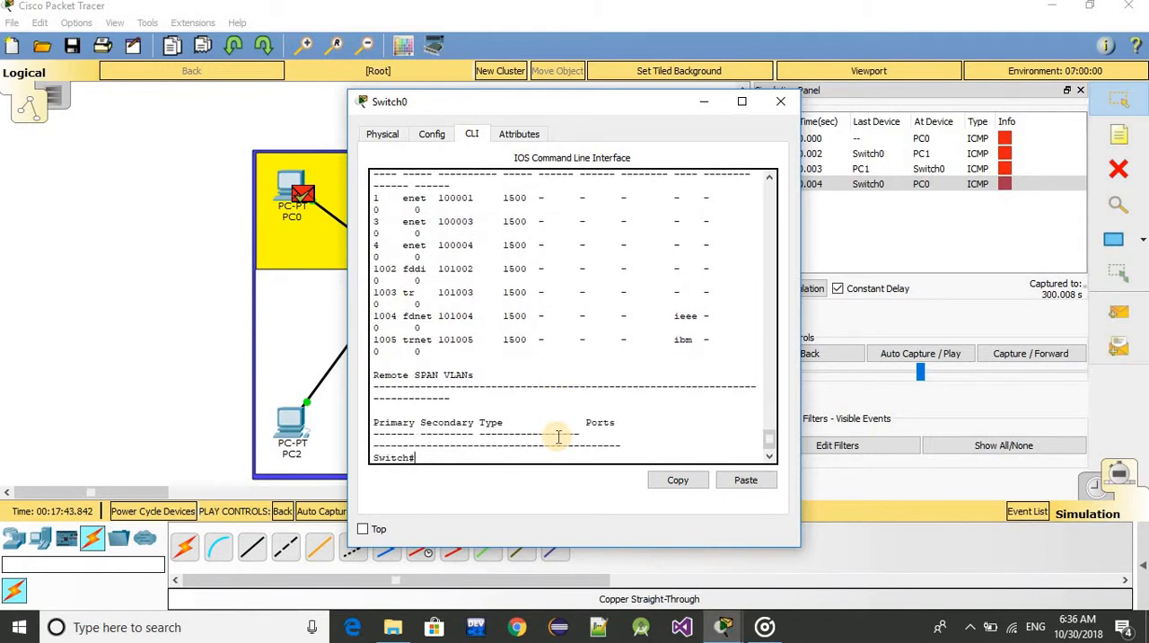
Enter global configuration mode on the switch with config t
type("con")
type("fig")
type(" t")
key("Return")
Open the configuration of switch ports fa0/3-4 with the interface range command
type("in")
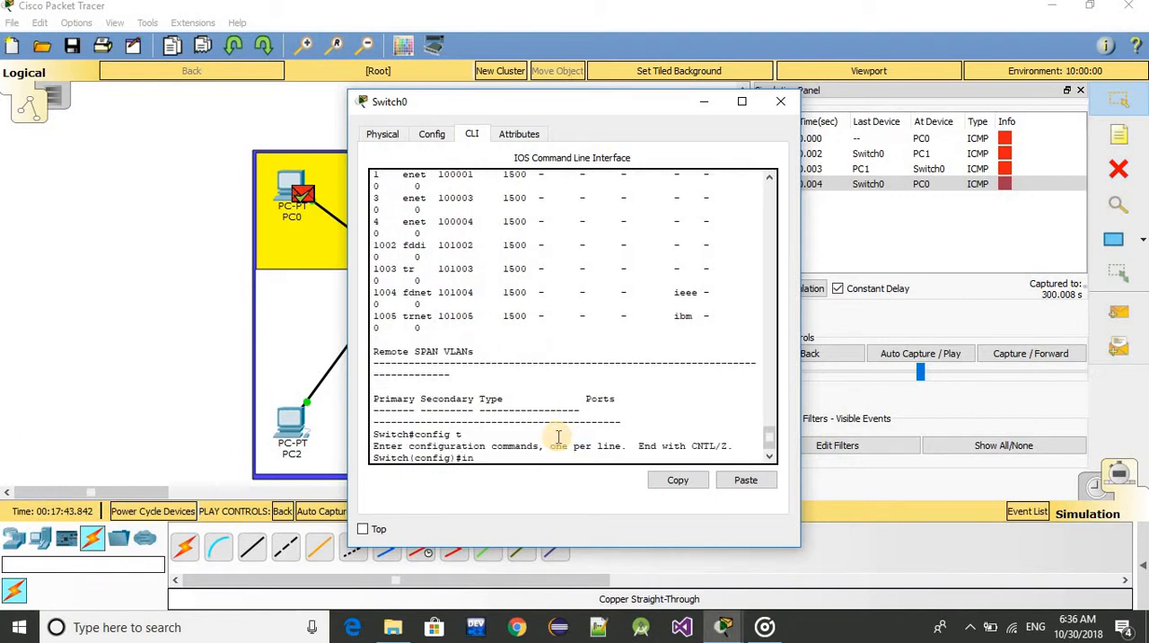
key("Tab")
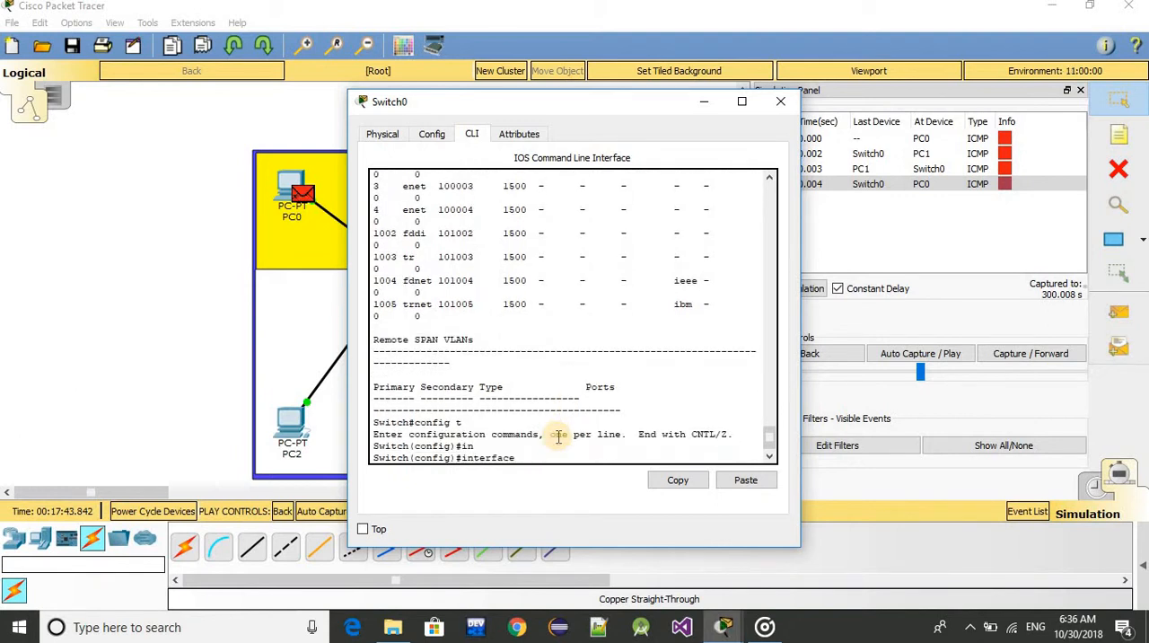
type("range fa0/3-4")
key("Return")
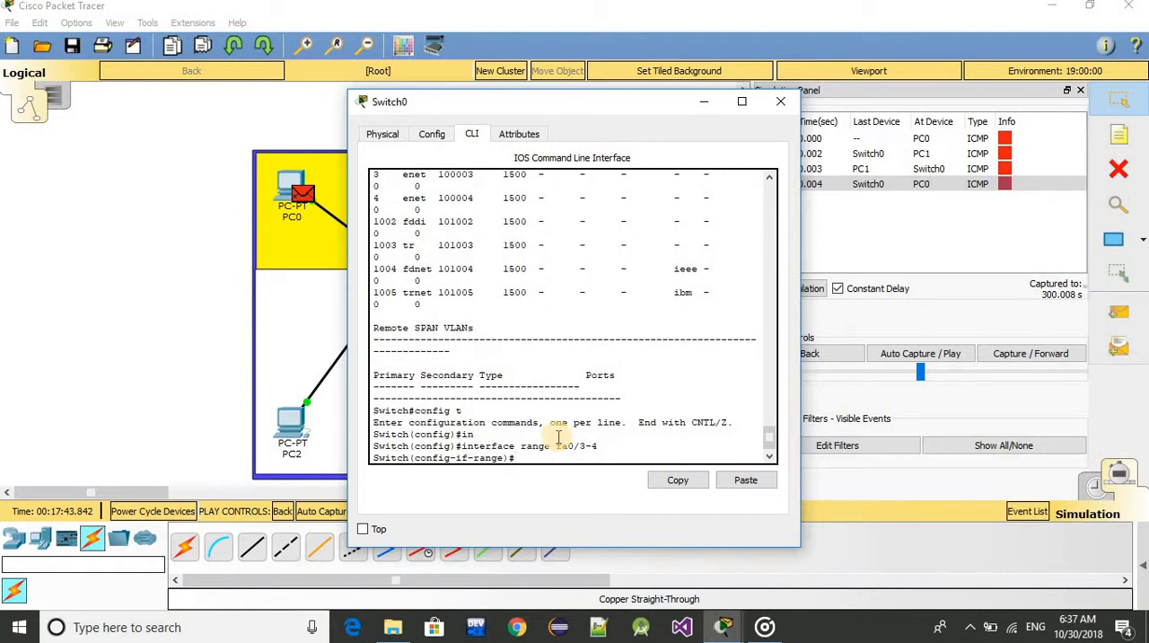
Apply switchport mode access to the fa0/3-4 port range
type("swit")
key("Tab")
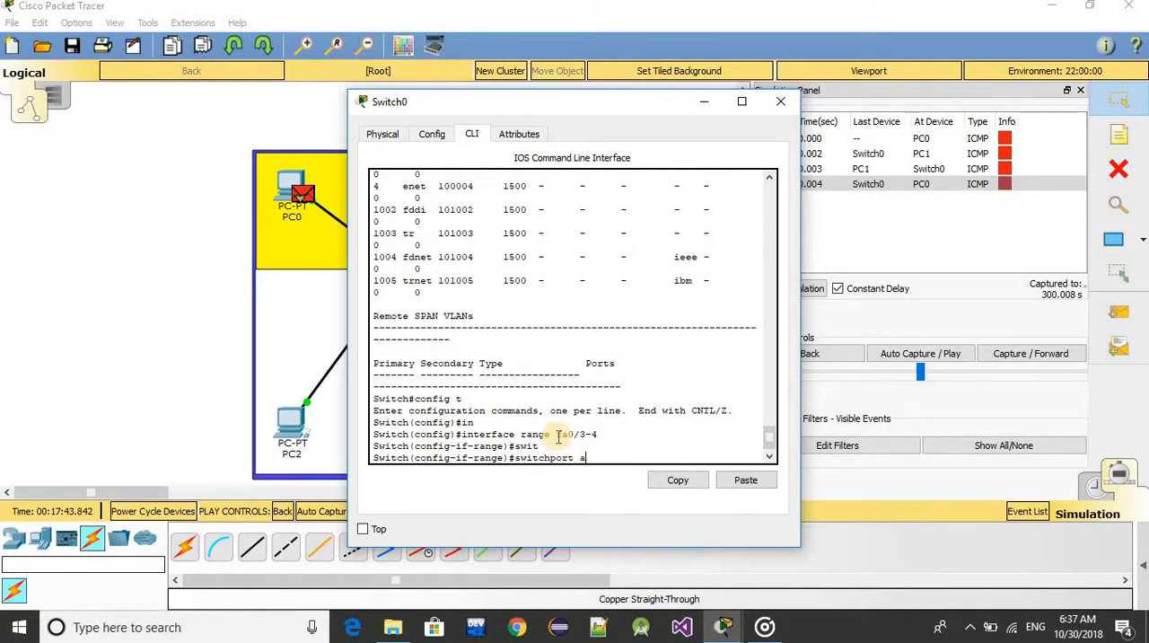
type("mo")
key("Tab")
type("ac")
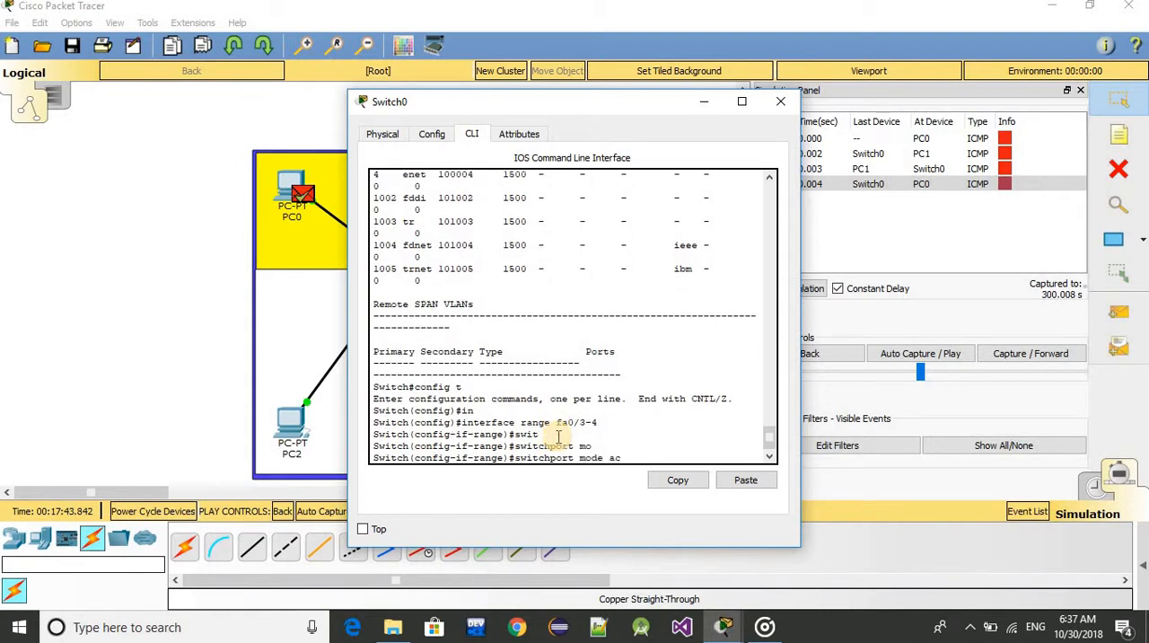
key("Tab")
key("Return")
Assign the fa0/3-4 port range to VLAN 4 with the switchport access vlan 4 command
type("s")
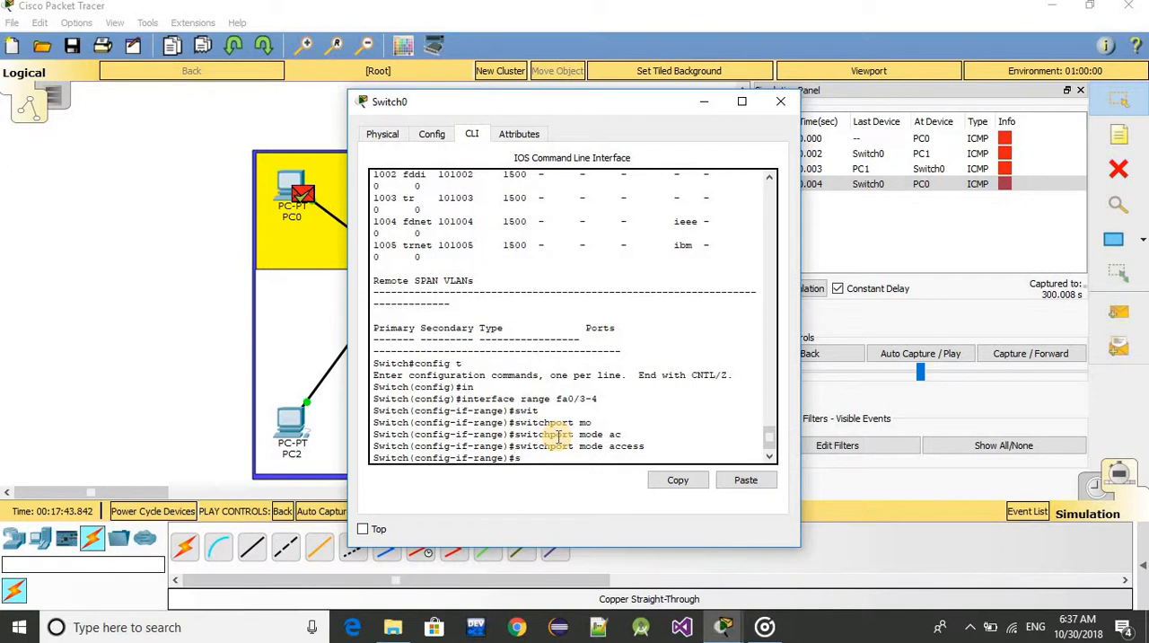
key("Up")
key("Left")
key("Left")
key("Left")
key("Left")
key("Left")
key("Left")
key("Left")
key("Left")
key("Left")
key("Left")
key("Left")
key("BackSpace")
key("BackSpace")
key("BackSpace")
key("BackSpace")
type("vlan")
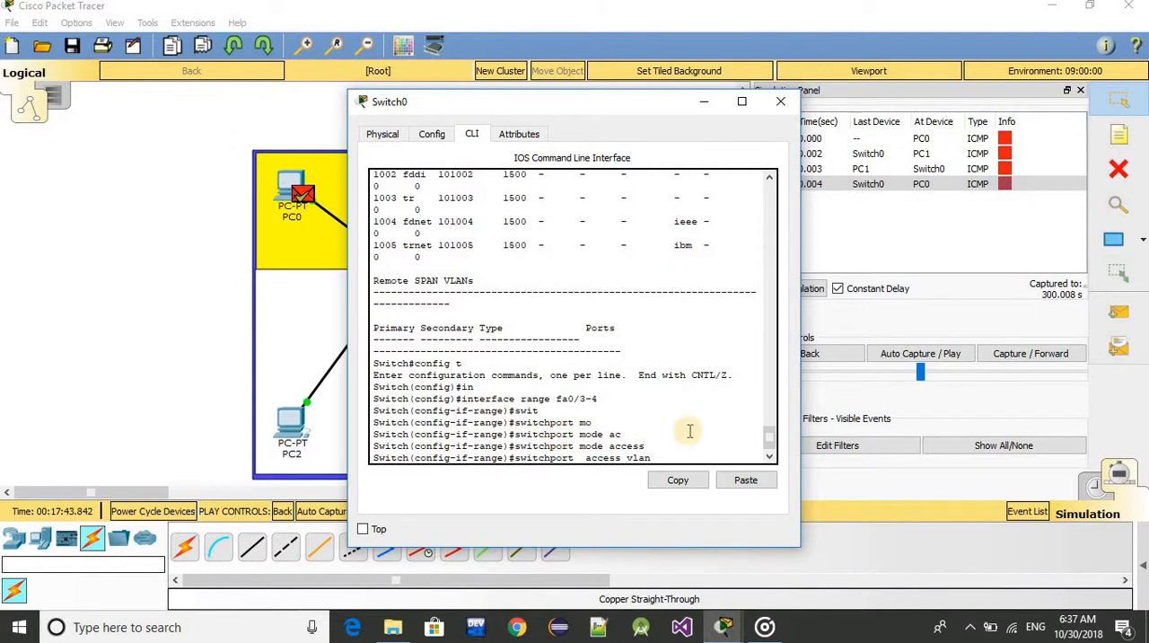
left_click_drag(770, 440, 764, 492)
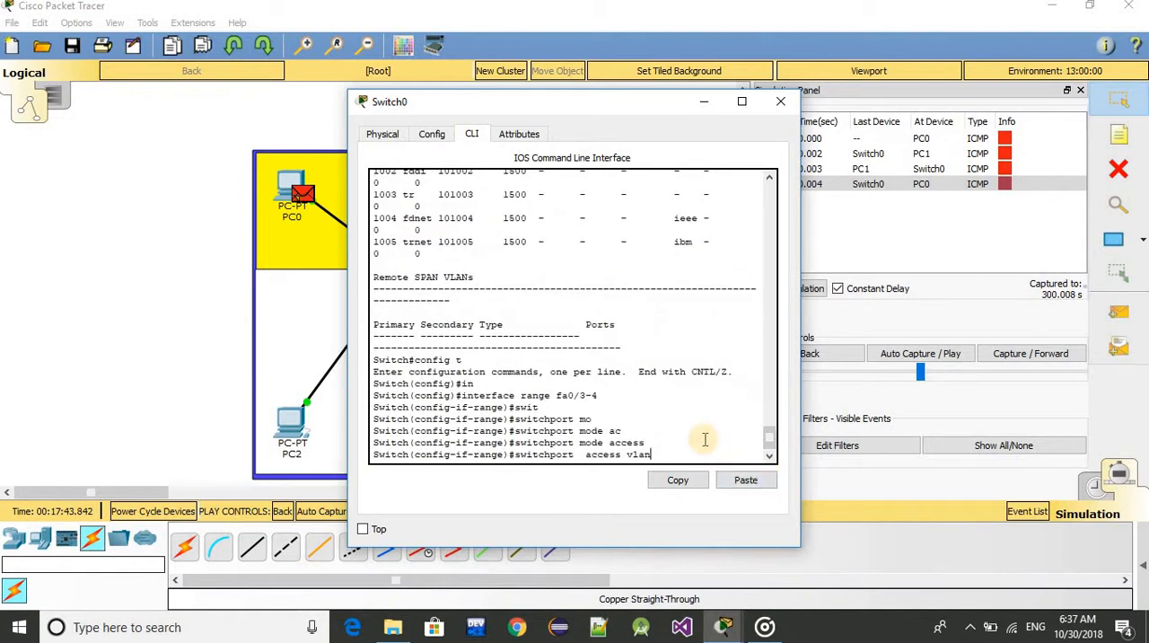
type("4")
key("Return")
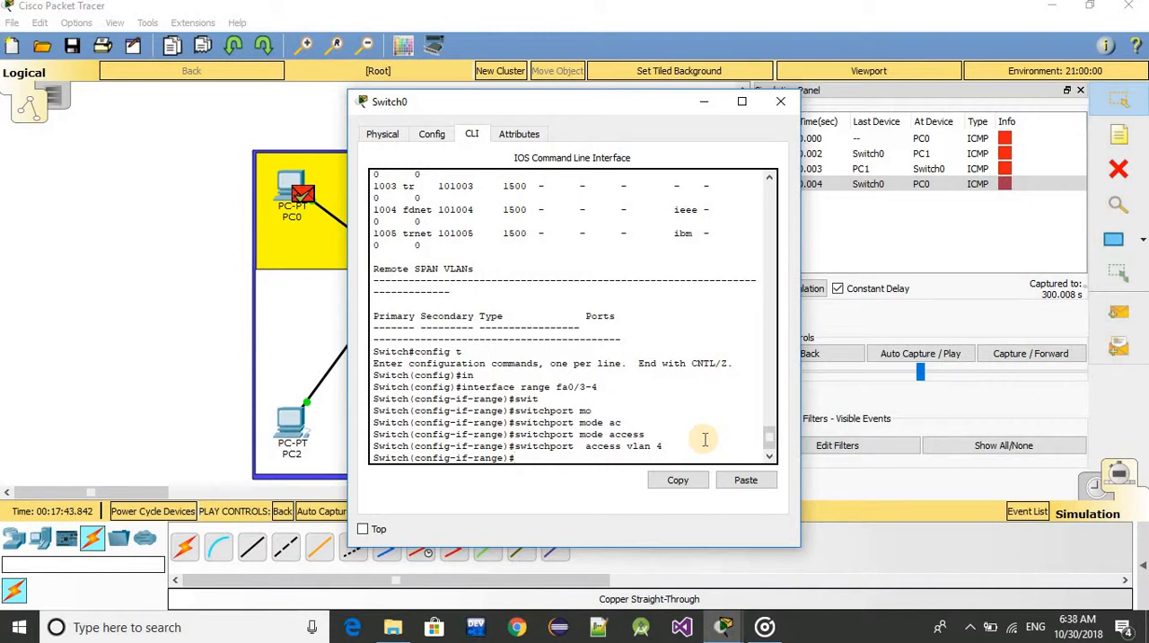
Exit the interface range and global configuration modes to return to the Switch# prompt
type("exit")
key("Return")
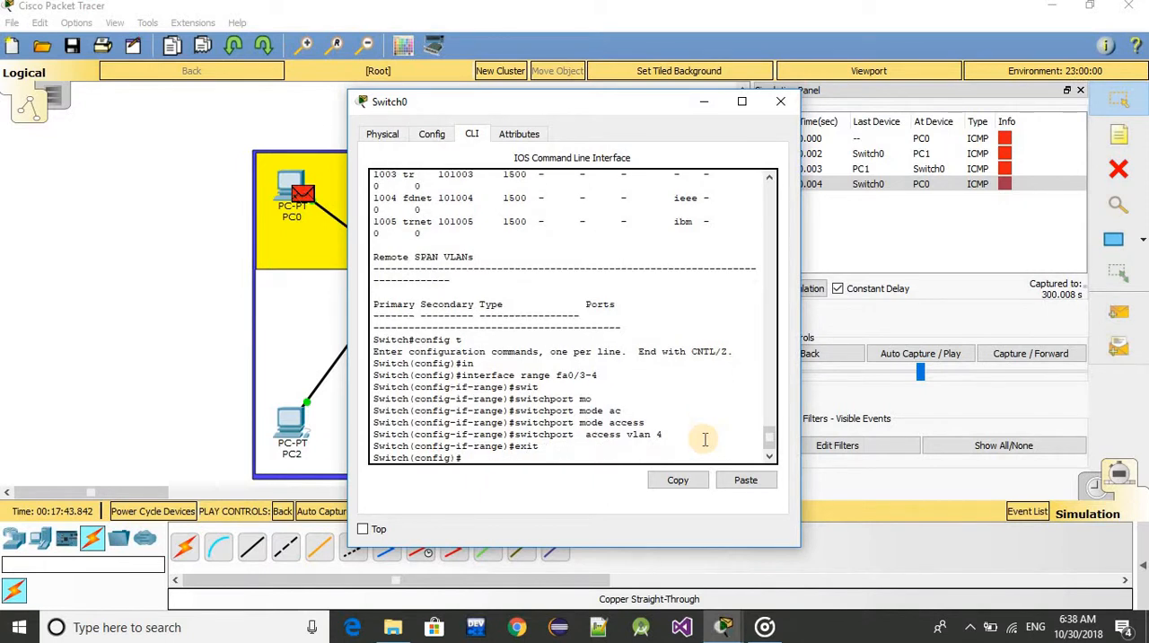
type("exit")
key("Return")
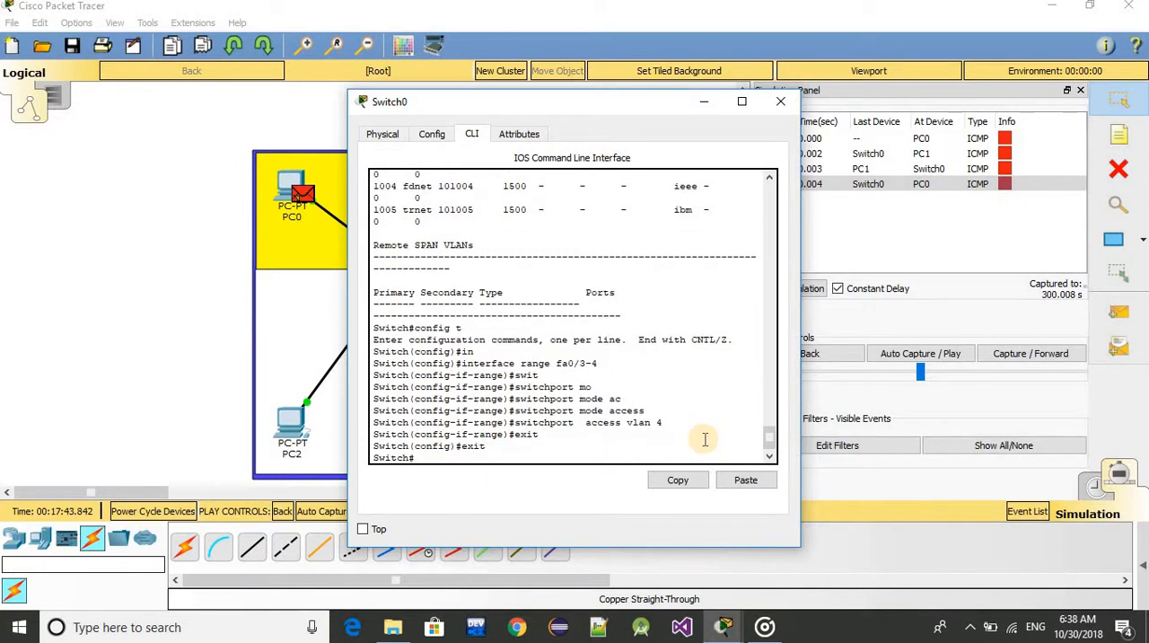
Run show vlan and examine the ports assigned to the admin and faculty VLANs, paging through to the end
type("show vlan")
key("Return")
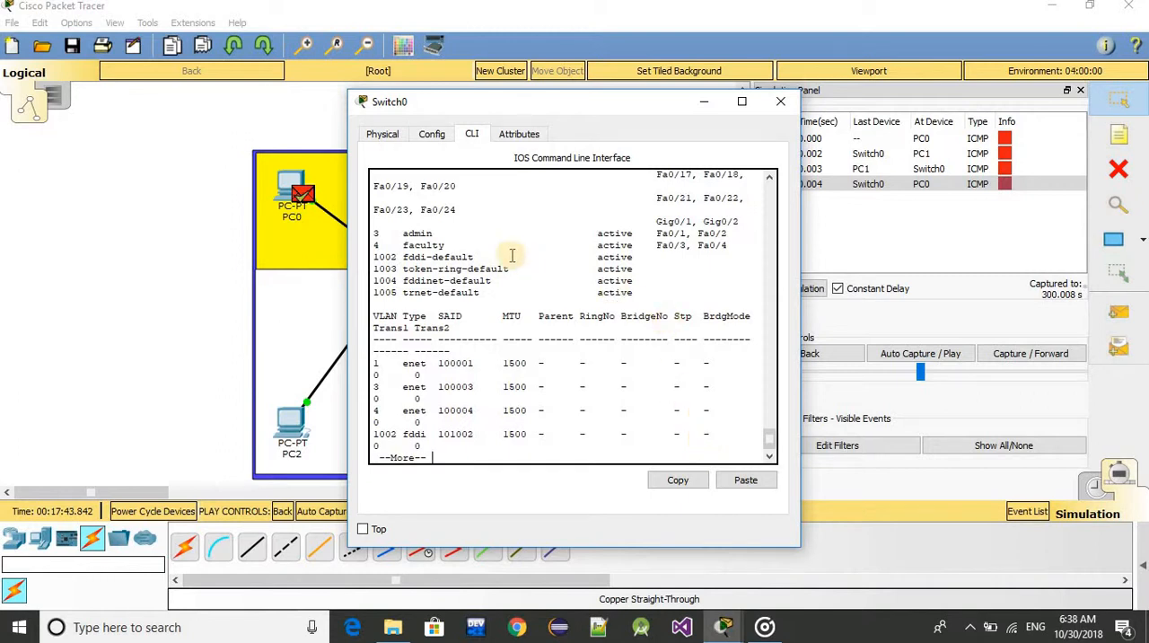
left_click_drag(375, 232, 706, 252)
left_click(675, 266)
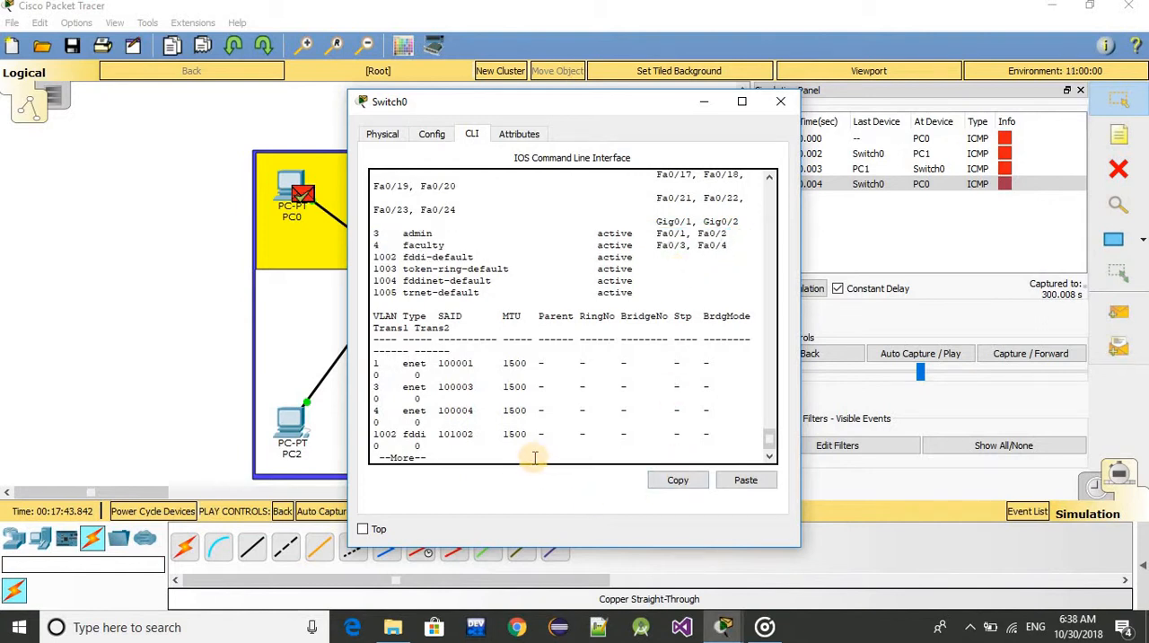
key("Return")
key("Return")
key("Return")
key("Return")
key("Return")
key("Return")
key("Return")
key("Return")
key("Return")
key("Return")
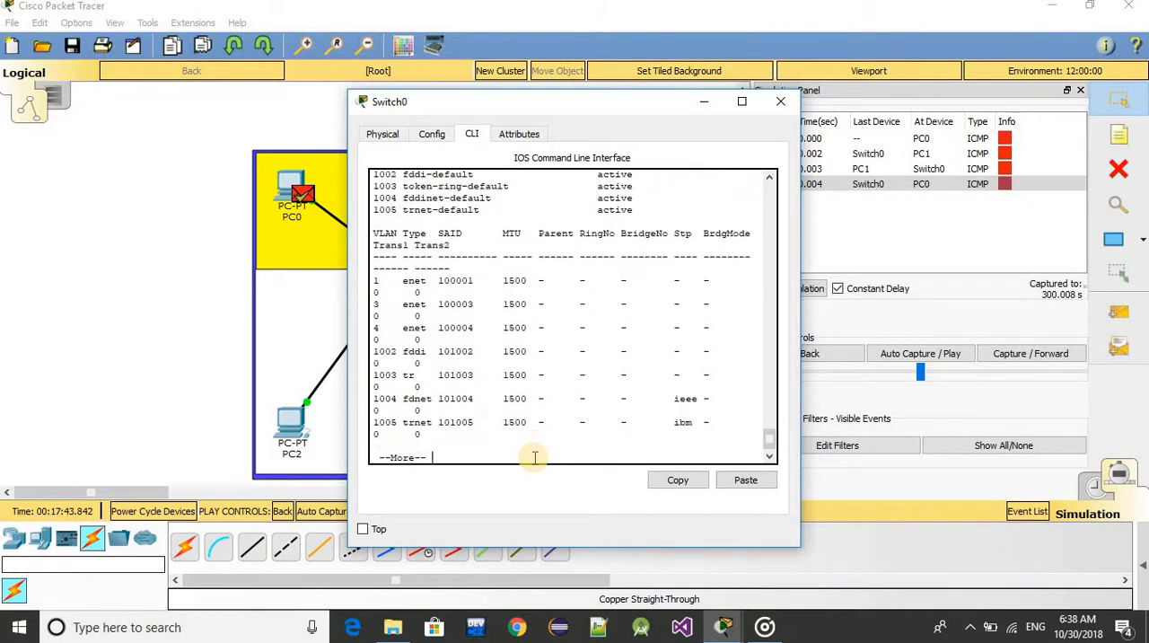
key("Return")
key("Return")
key("Return")
key("Return")
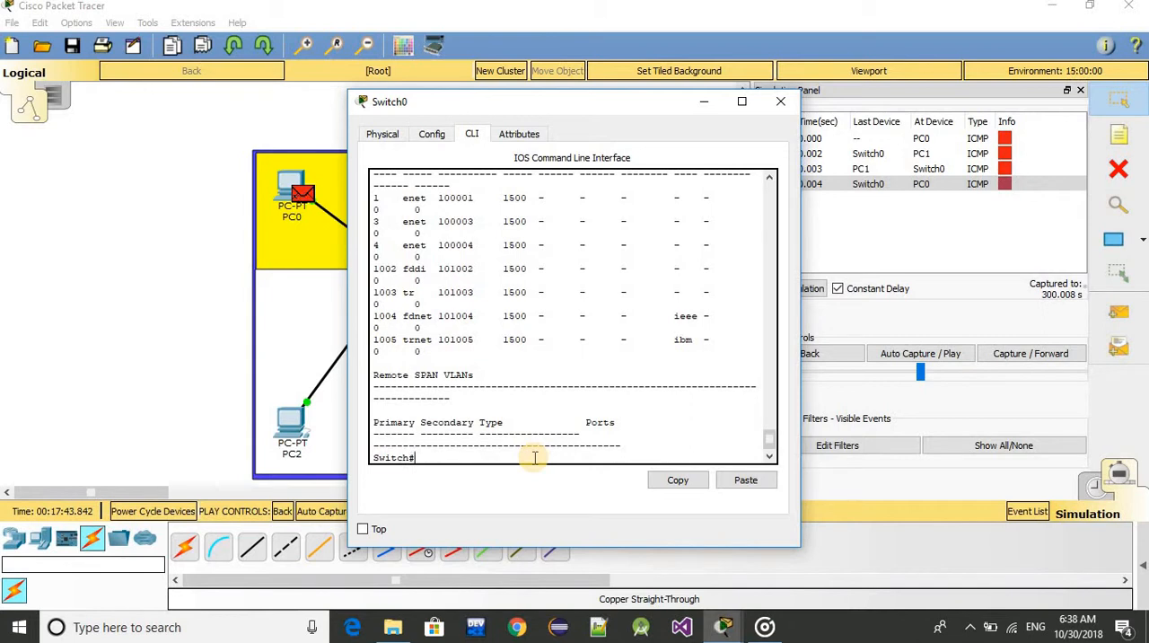
Enter global configuration mode on the switch with the config t command
type("config t")
key("Return")
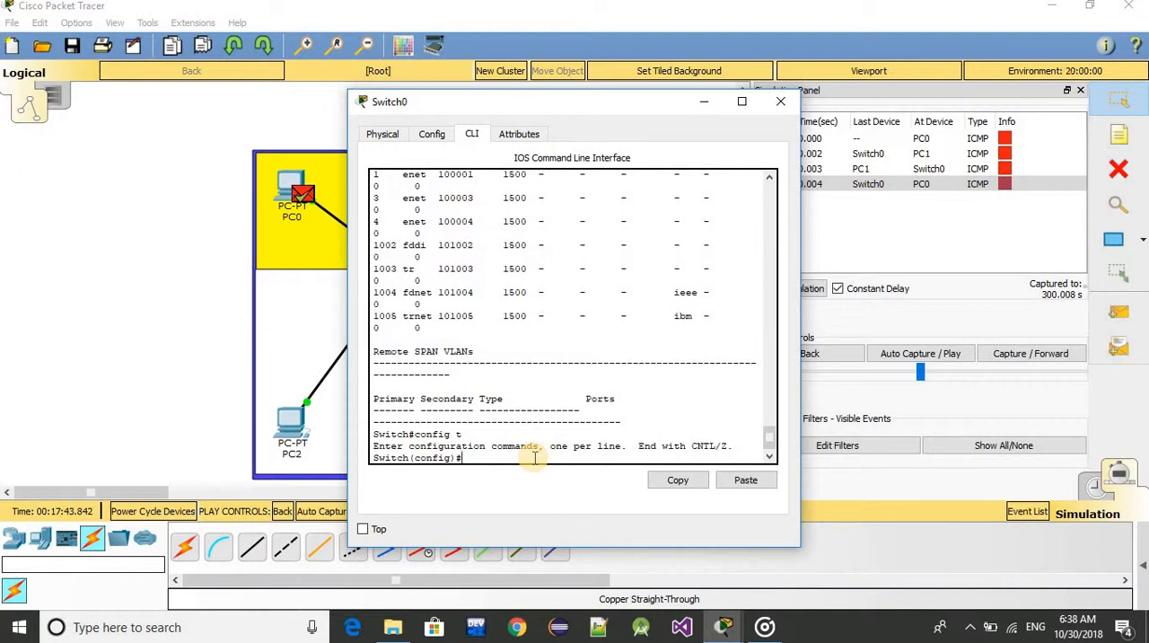
type("in")
key("Tab")
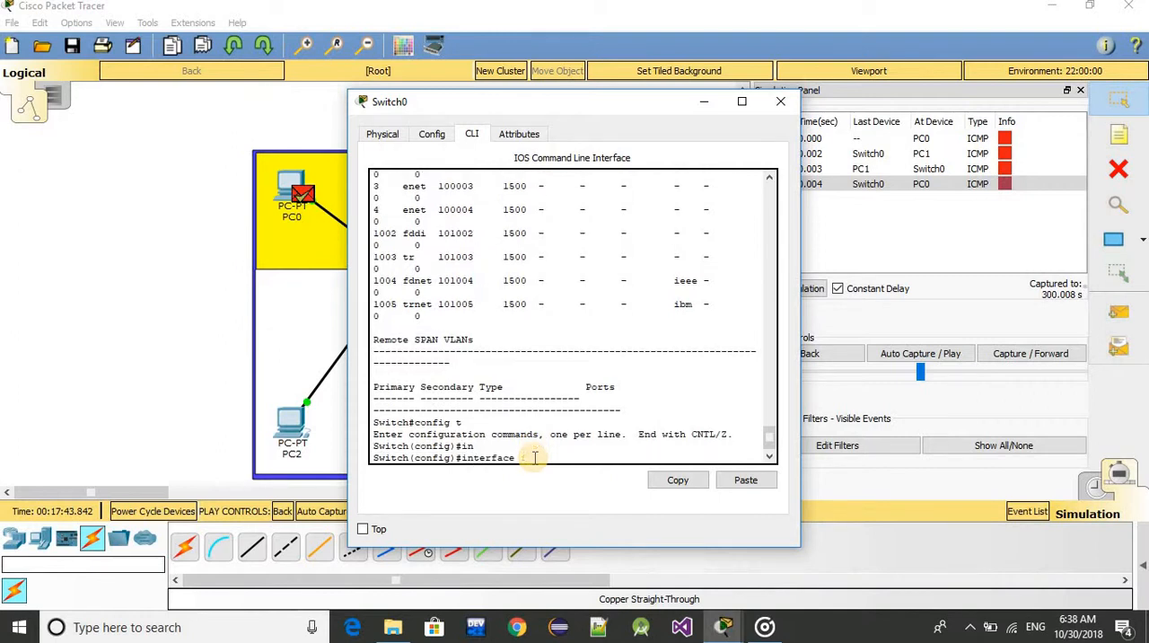
type("fa")
key("BackSpace")
key("BackSpace")
key("BackSpace")
key("BackSpace")
key("BackSpace")
key("BackSpace")
key("BackSpace")
key("BackSpace")
key("BackSpace")
key("BackSpace")
key("BackSpace")
key("BackSpace")
Minimize the Switch0 window, add a simple PDU from PC2 to PC3 and step the simulation forward through its events
left_click(705, 101)
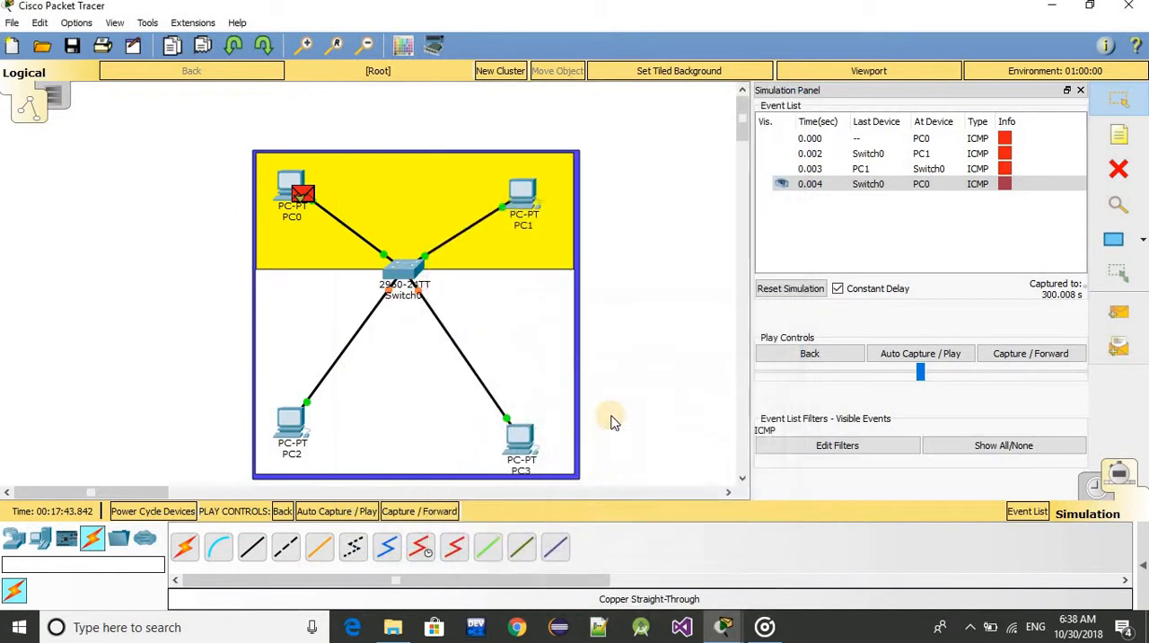
left_click(1118, 312)
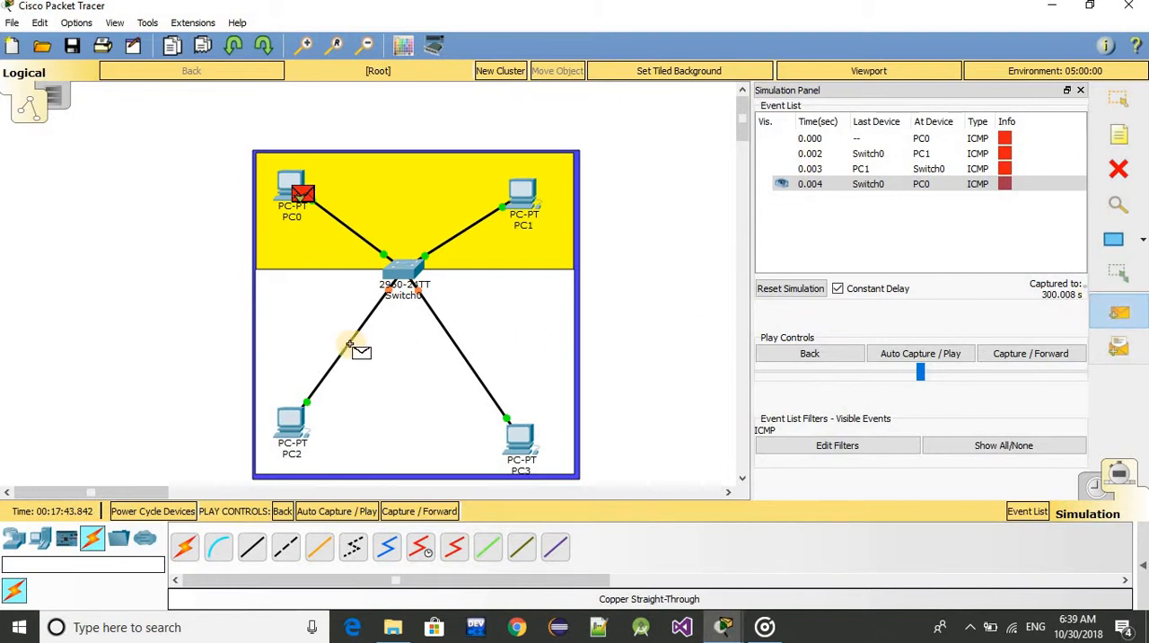
left_click(284, 437)
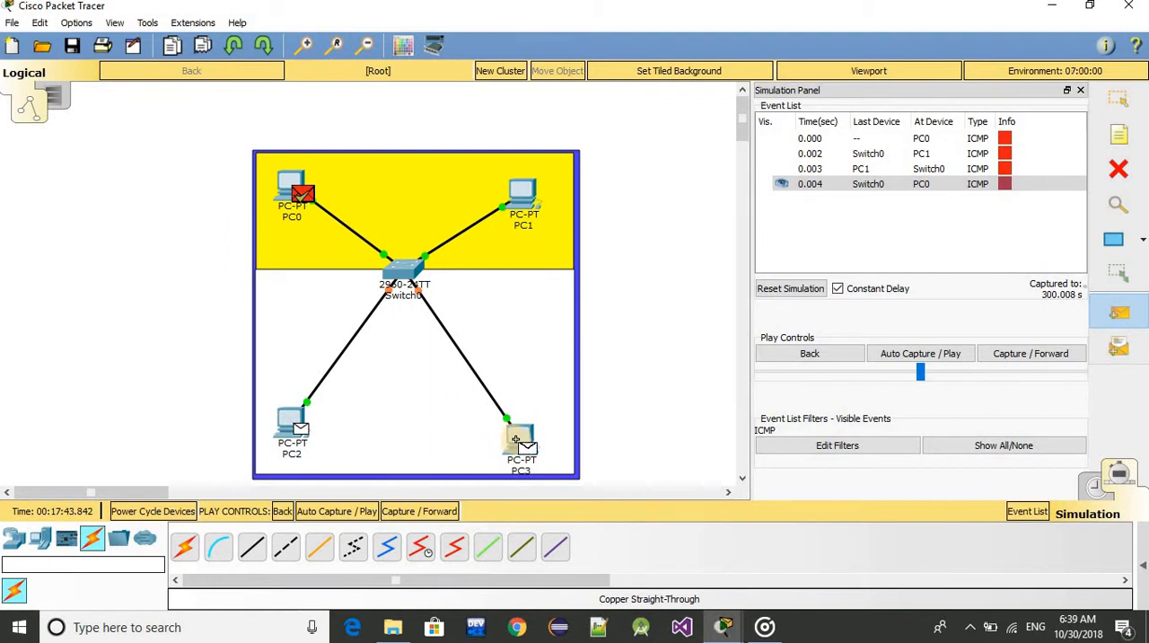
left_click(516, 438)
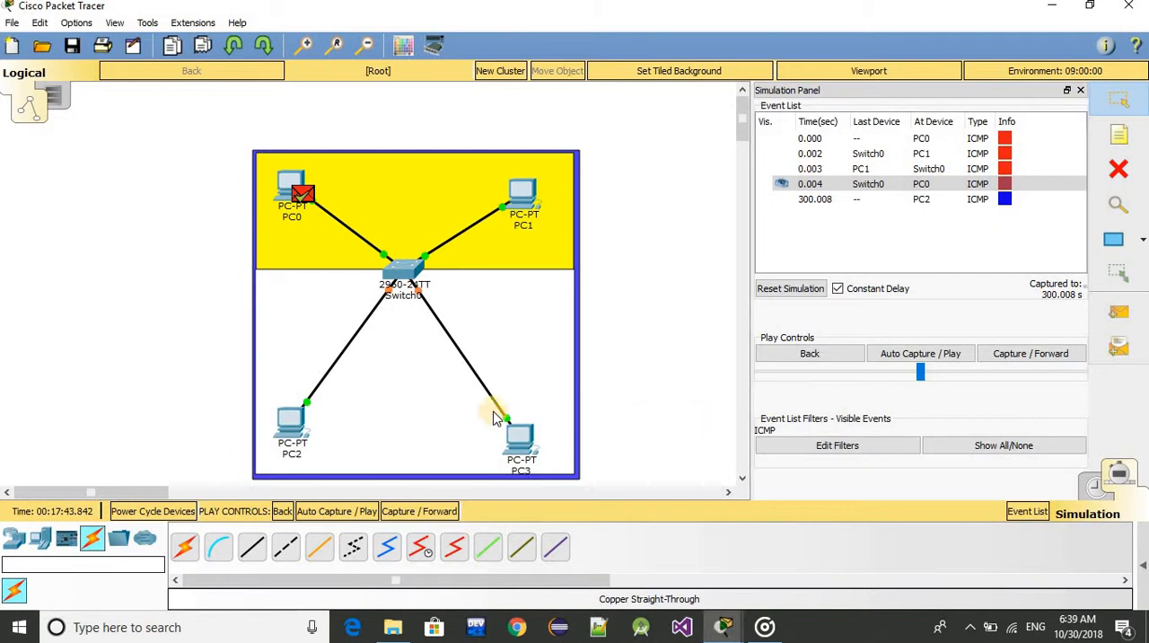
left_click(1032, 357)
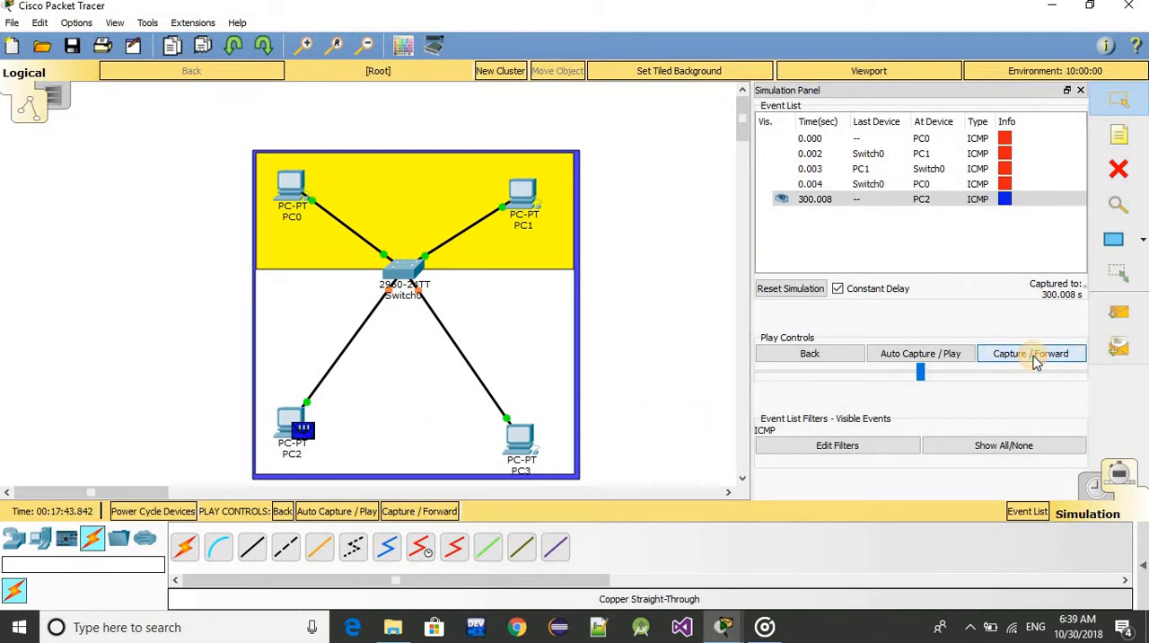
left_click(1032, 356)
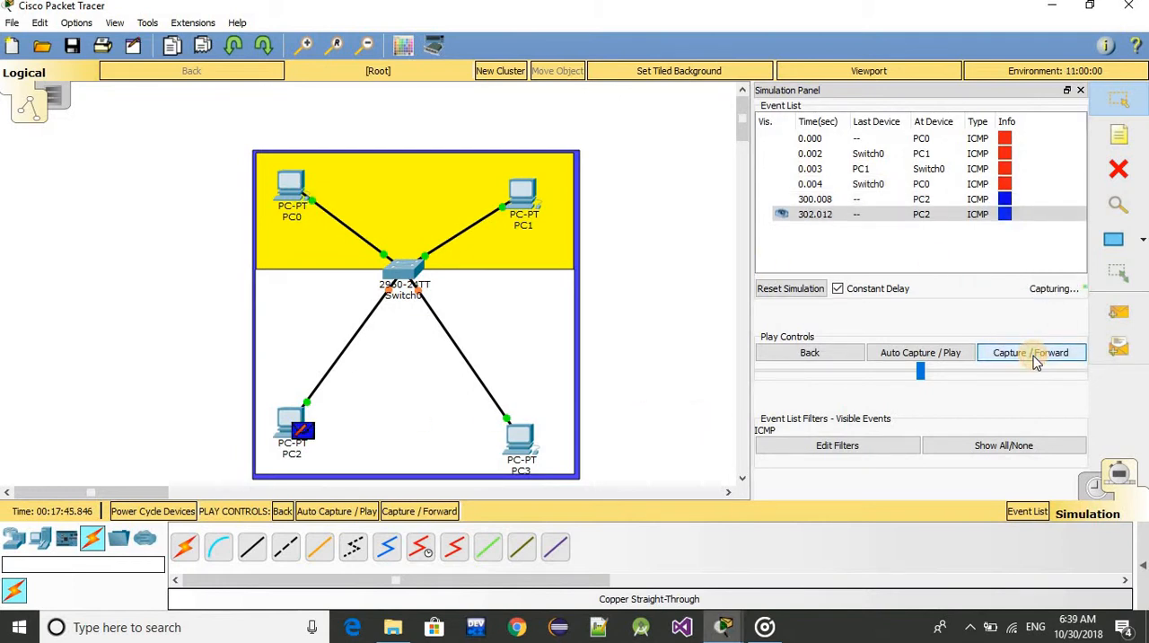
left_click(1034, 356)
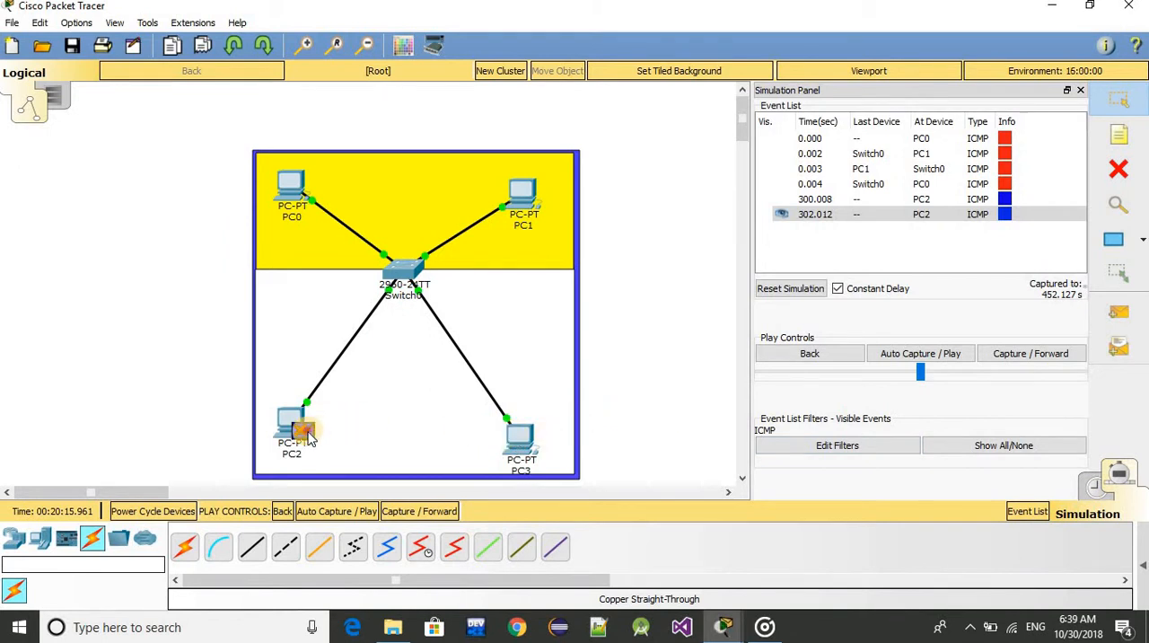
Inspect the OSI model details of the PDU at PC2, including its previous layer, and close the information window
left_click(305, 433)
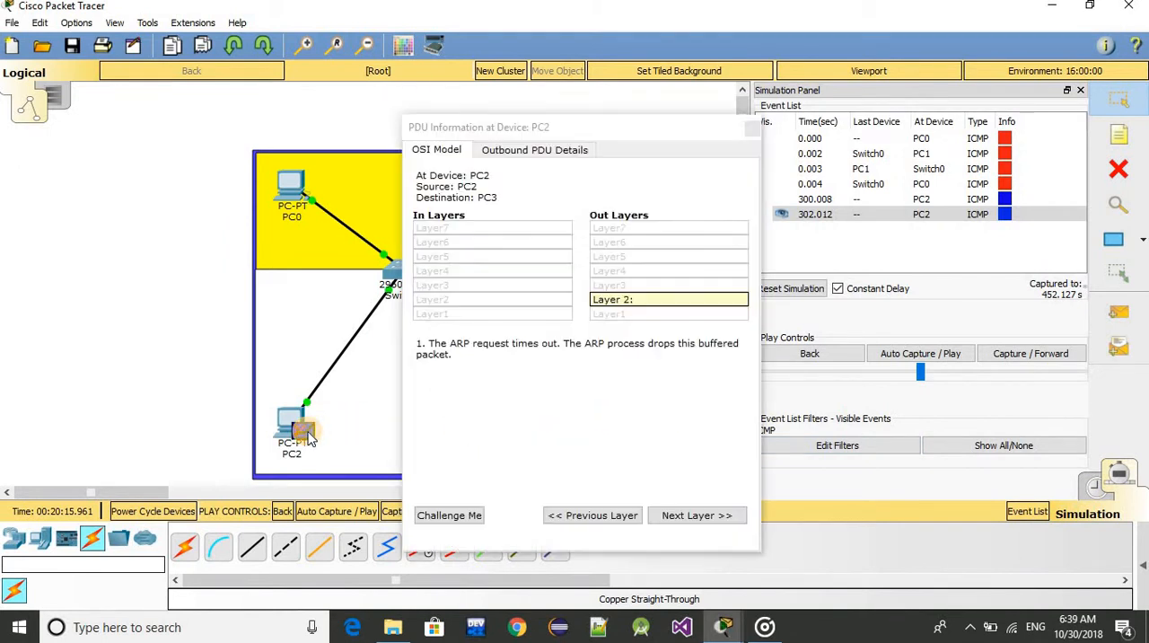
left_click(620, 515)
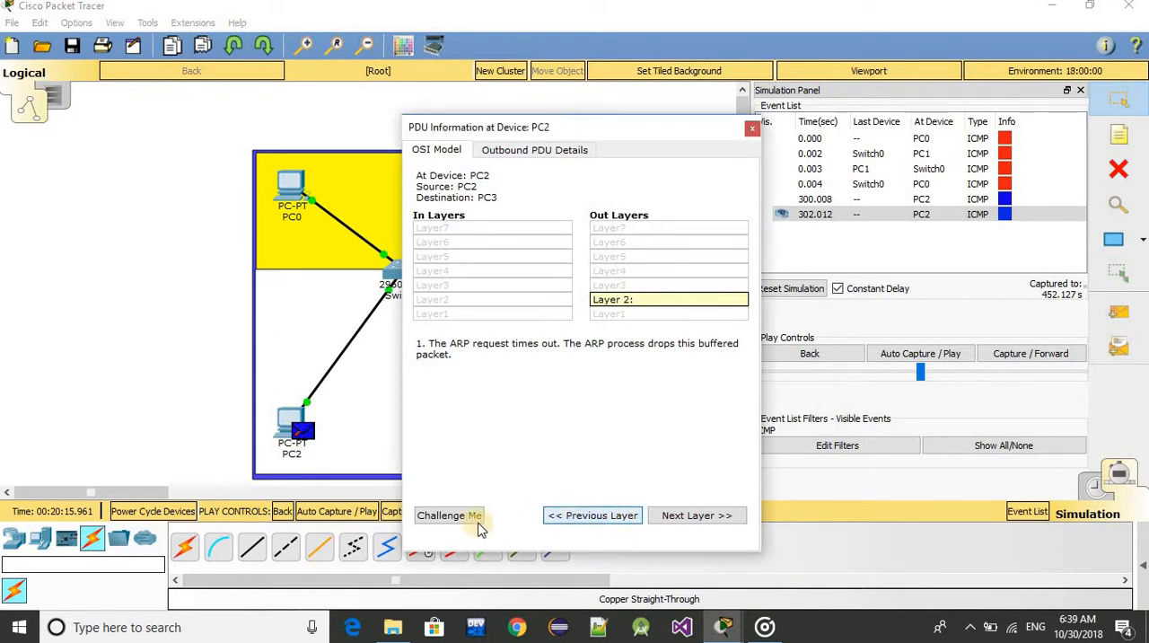
left_click(752, 130)
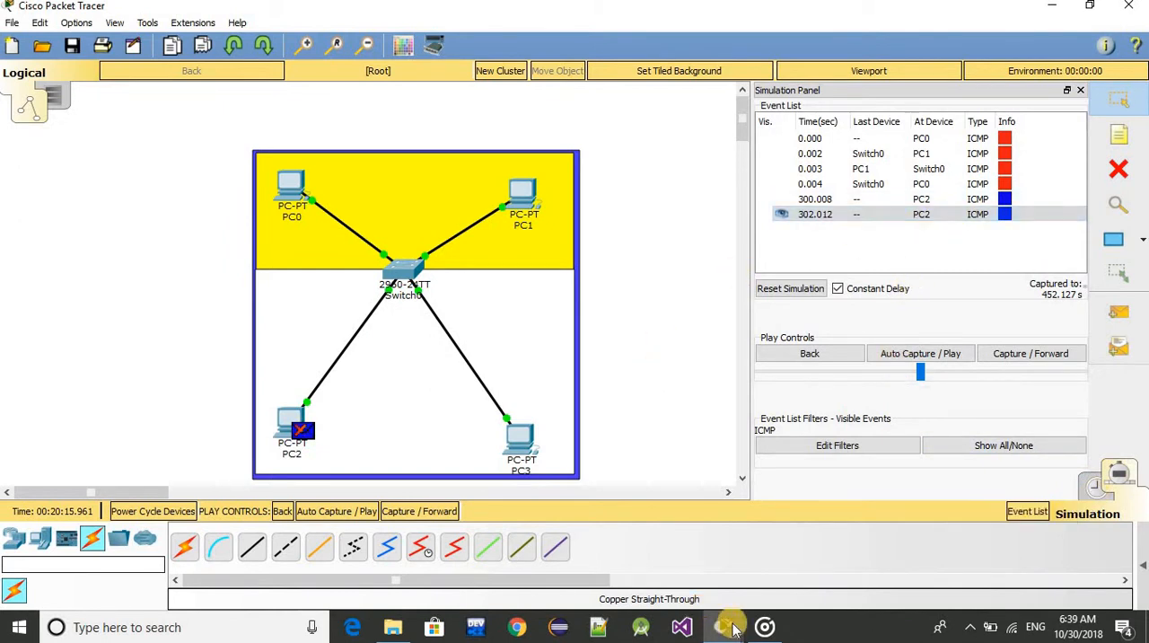
Return to the Switch0 CLI and try to select ports 1 and 2 with the command interface fa0/1-2
mouse_move(731, 631)
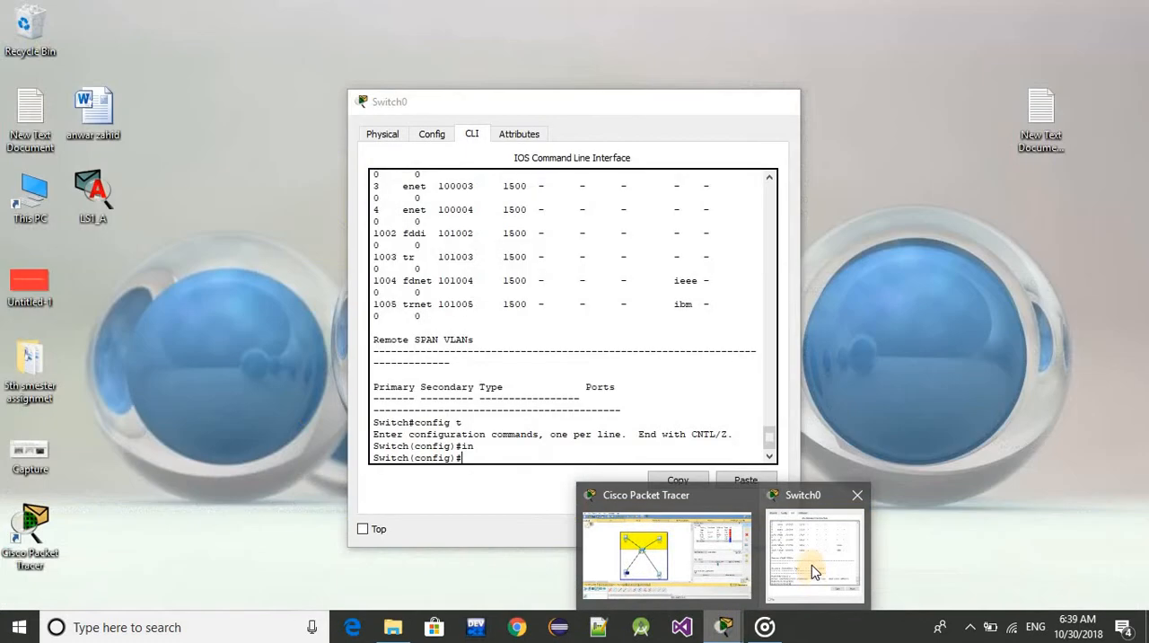
left_click(811, 564)
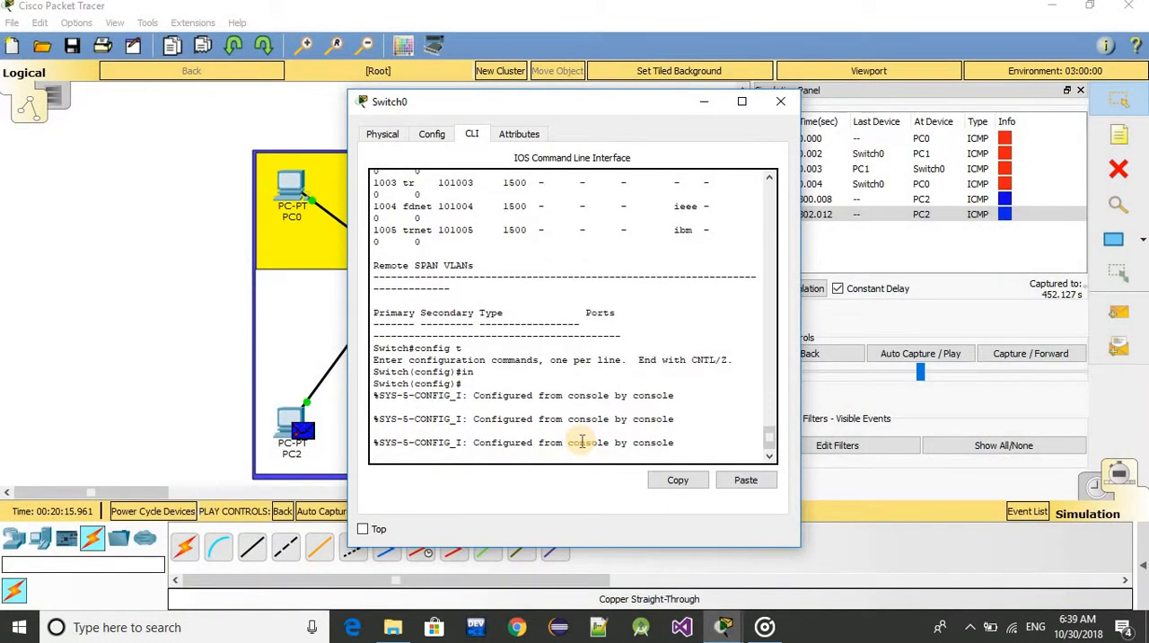
key("Return")
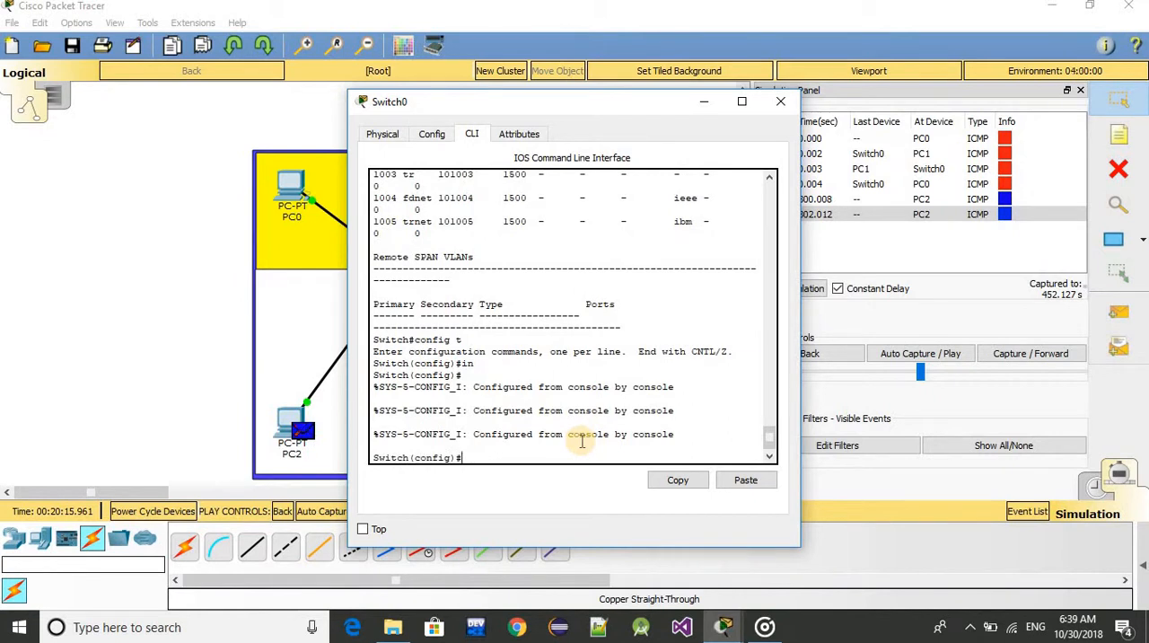
type("in")
key("Tab")
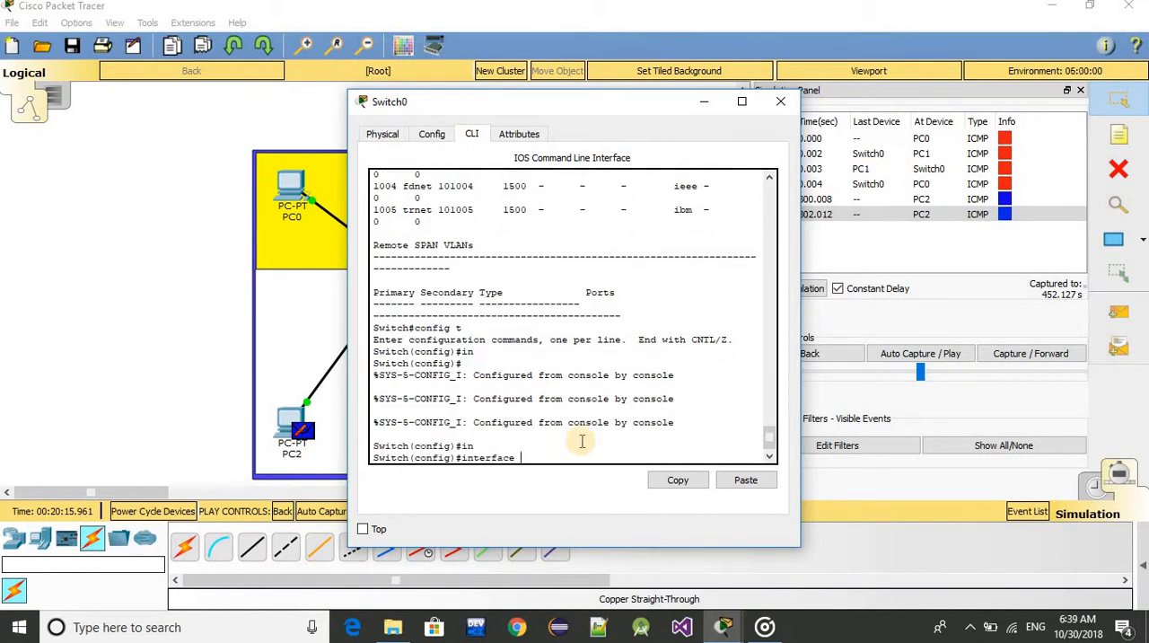
type("fa")
key("BackSpace")
type("fa0/1-2")
key("Return")
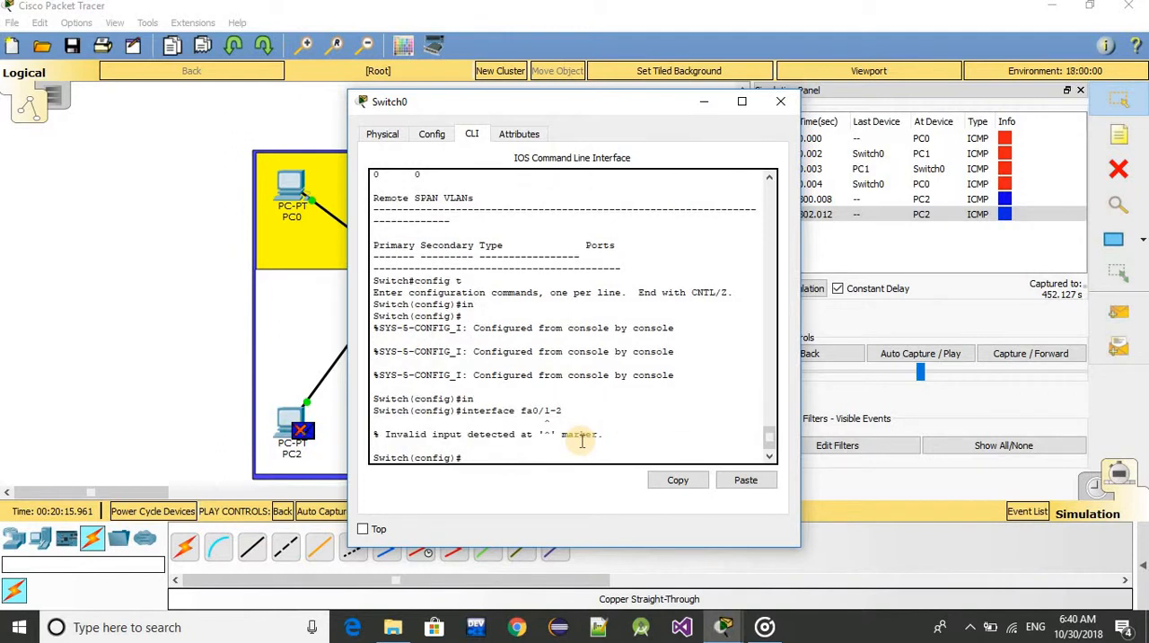
Recall the last command, correct it to interface range fa0/1-2 and run it
key("Up")
key("Left")
key("Left")
key("Left")
key("Left")
key("Left")
key("Left")
key("Left")
type("range")
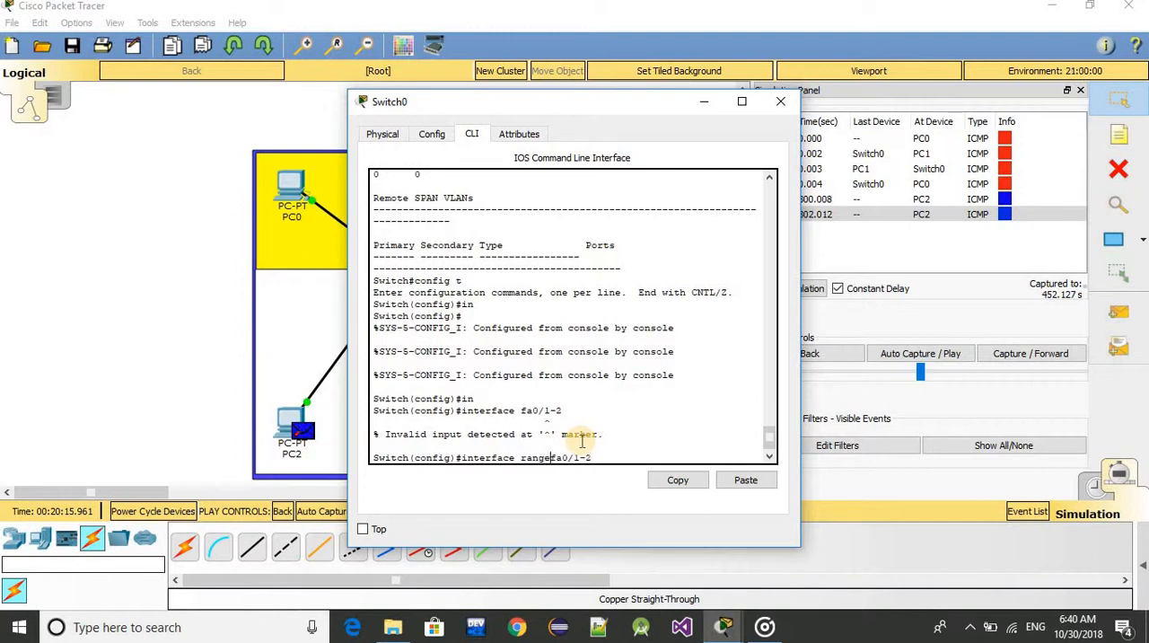
key("Right")
key("Right")
key("Right")
key("Right")
key("Right")
key("Right")
key("Right")
key("Return")
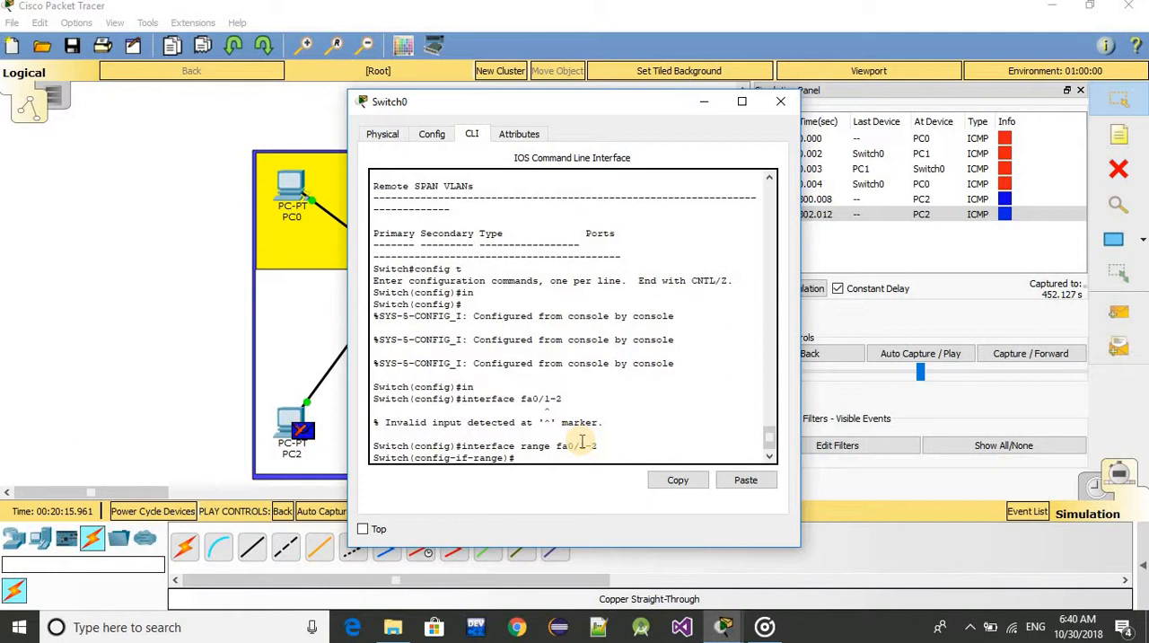
Enable PortFast on the fa0/1-2 port range with the spanning-tree portfast command
type("s")
key("Tab")
type("p")
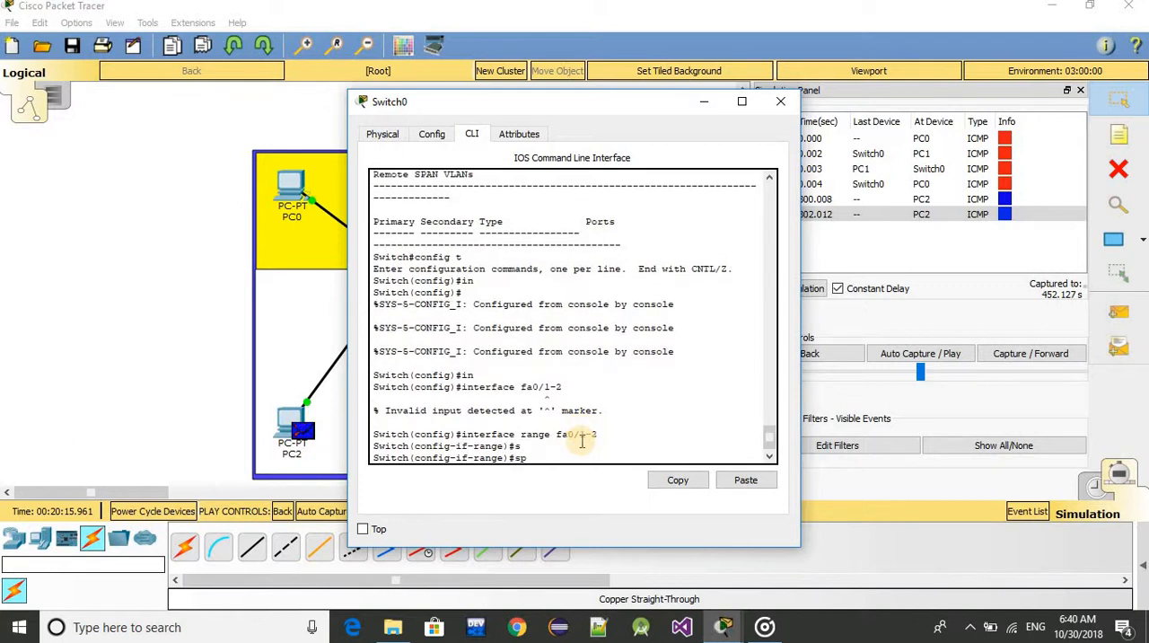
key("Tab")
type("a")
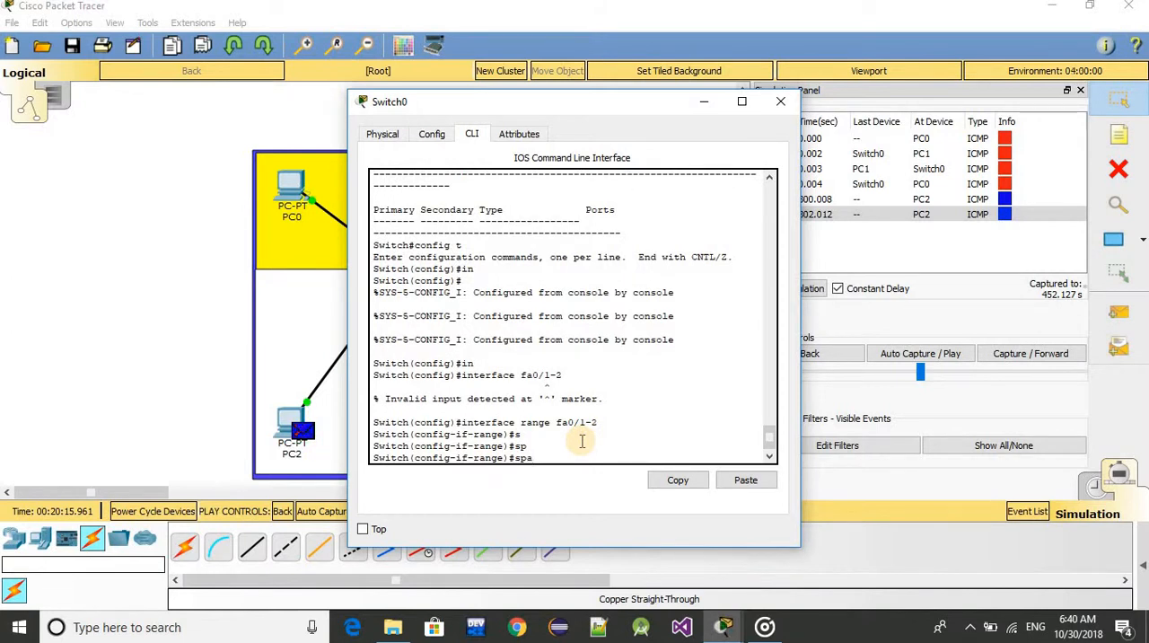
key("Tab")
type("portf")
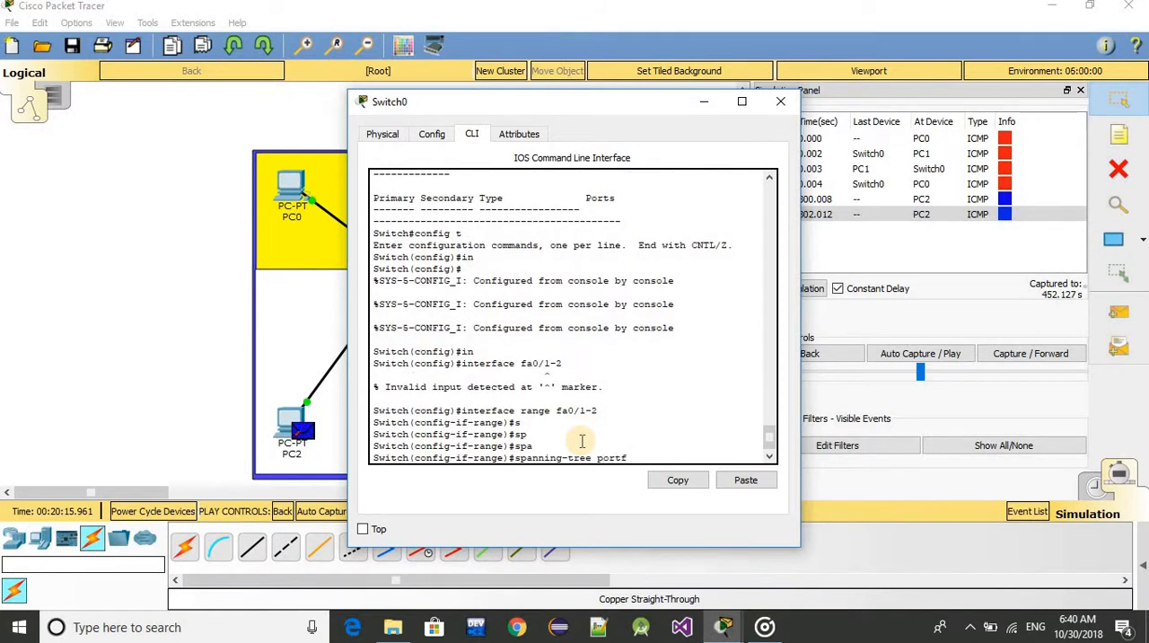
key("BackSpace")
type("fast")
key("Return")
Exit the fa0/1-2 interface range and global configuration modes to return to the Switch# prompt
type("e)#exit")
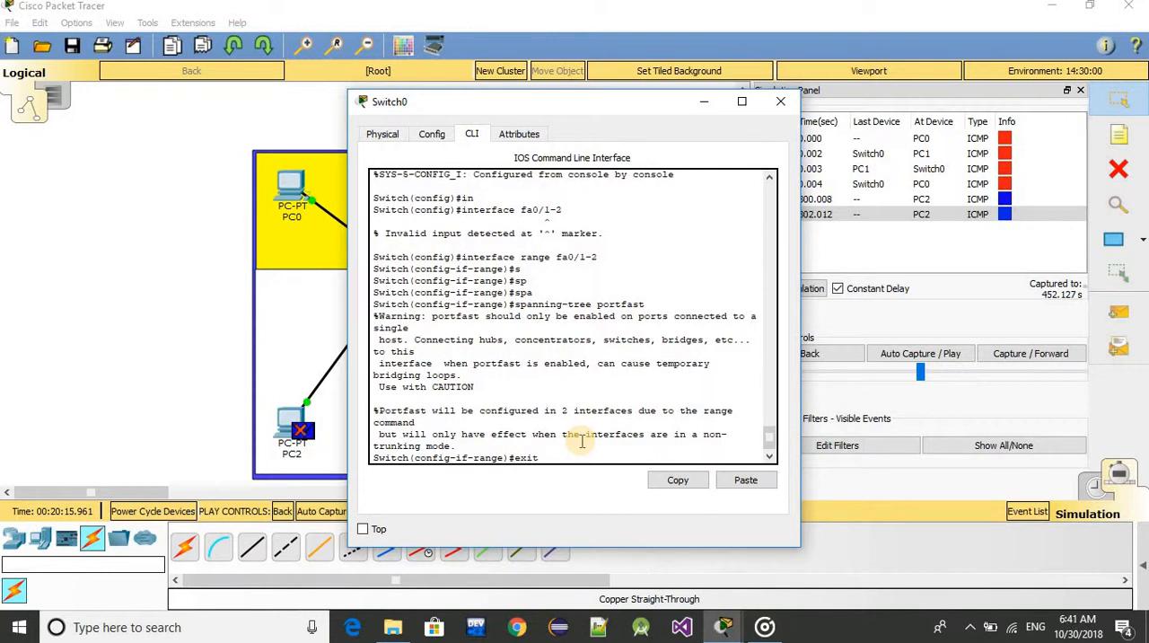
key("Return")
type("exit")
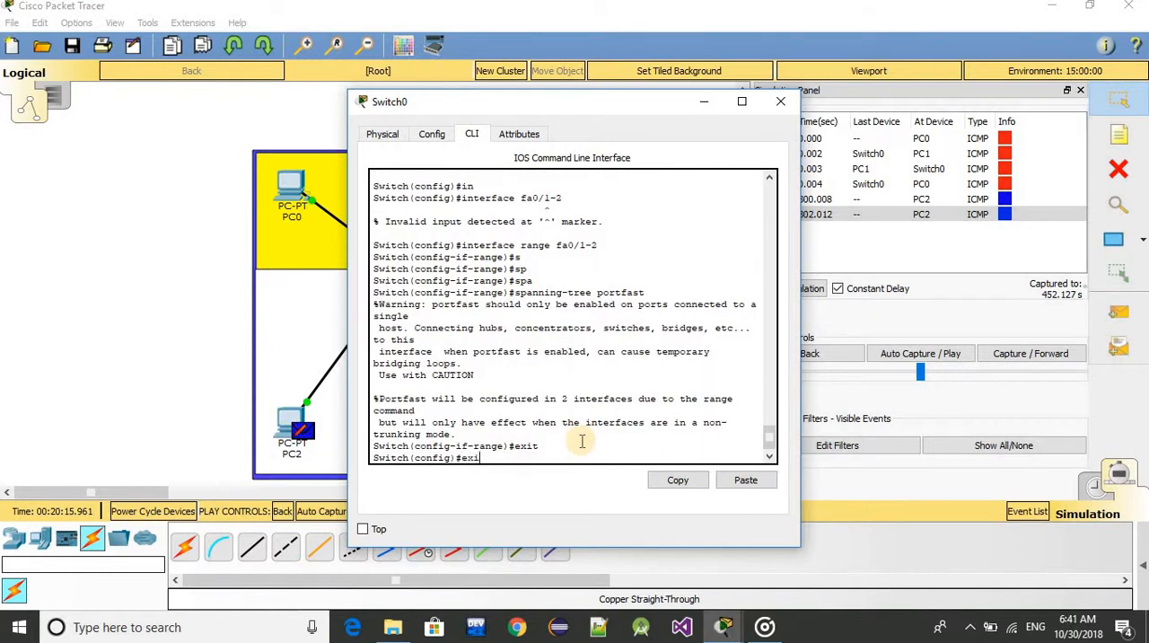
key("Return")
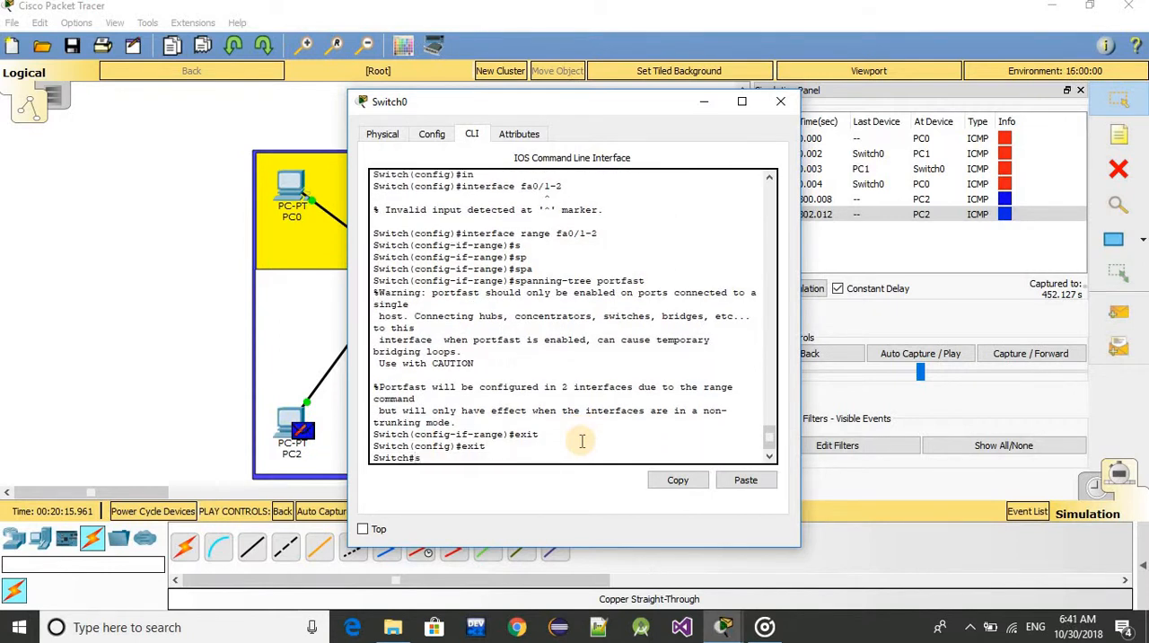
Run show vlan, review the ports listed for the admin and faculty VLANs, and close the Switch0 window
type("show vlan")
key("Return")
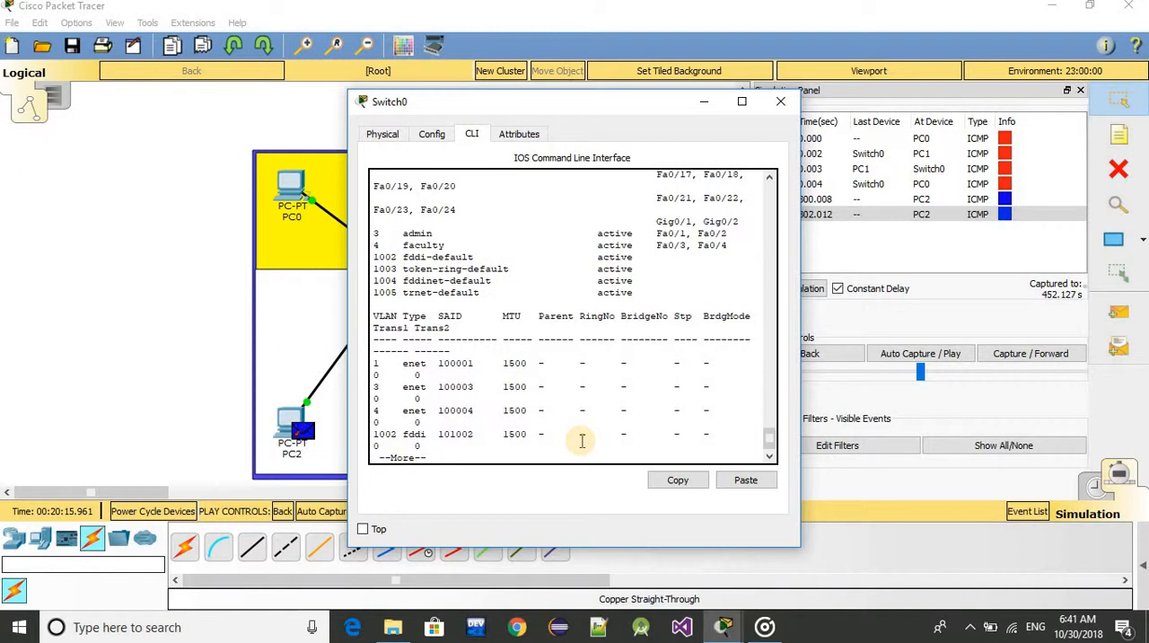
mouse_move(765, 438)
left_mouse_down()
mouse_move(768, 420)
mouse_move(767, 446)
left_mouse_up()
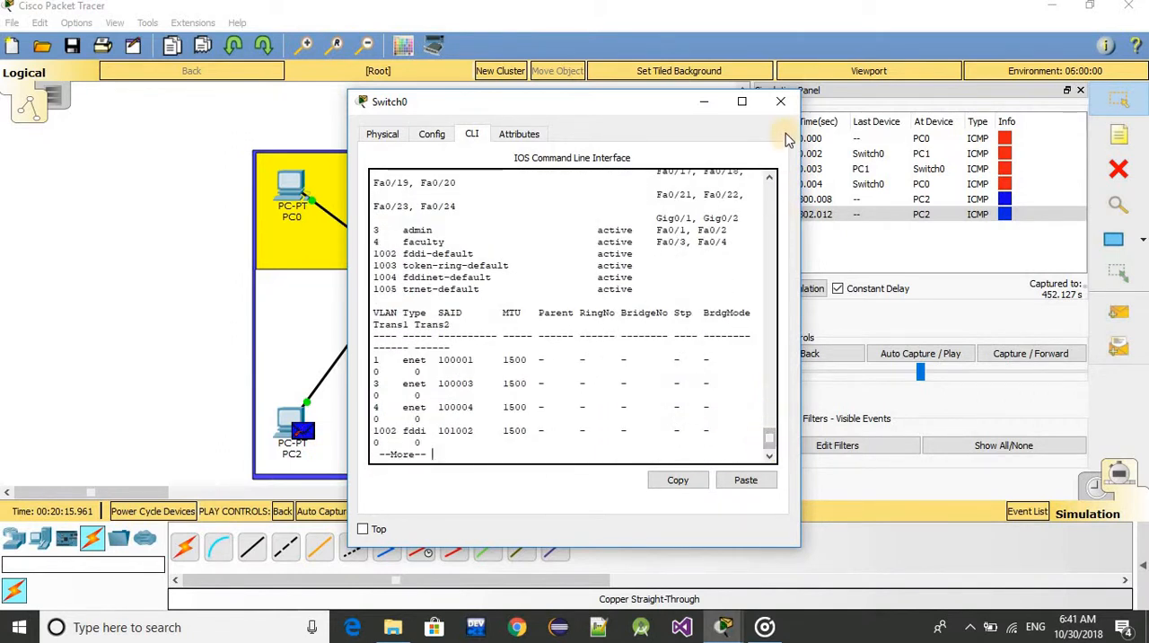
left_click(780, 102)
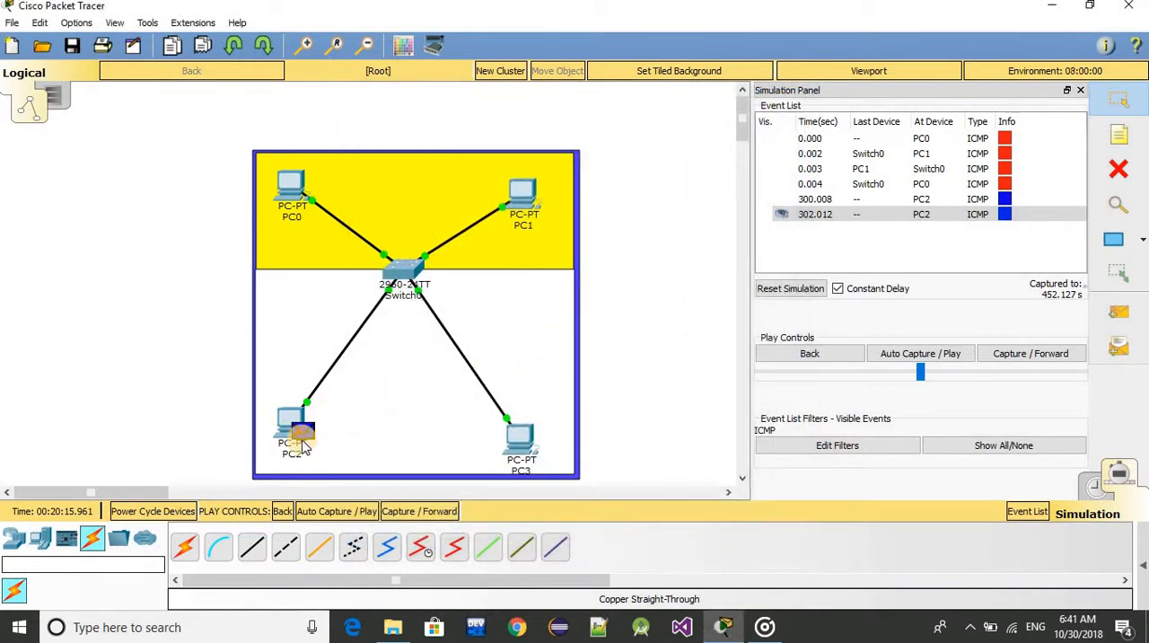
Recheck the PDU information of the PC2 to PC3 packet at PC2 and close it
left_click(1119, 311)
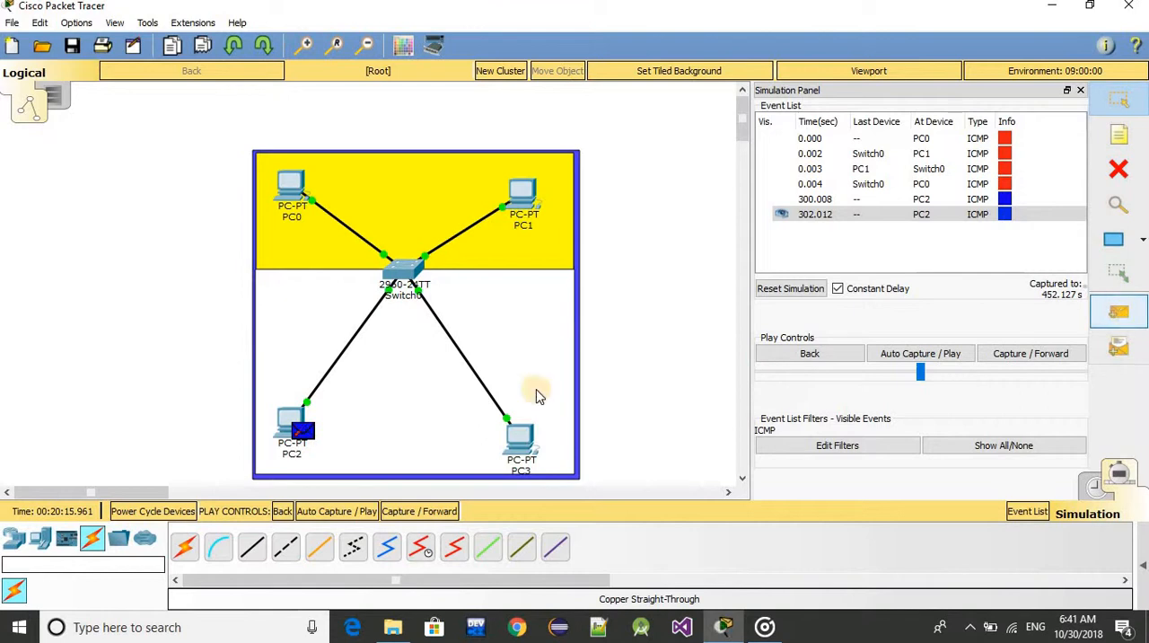
left_click(303, 440)
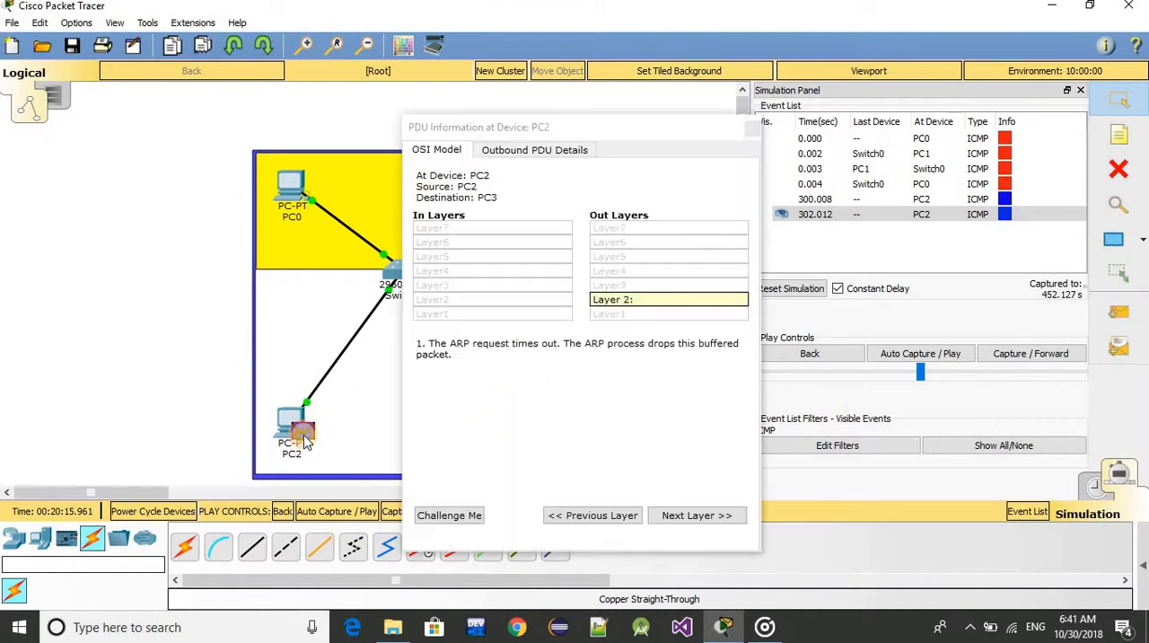
left_click(752, 129)
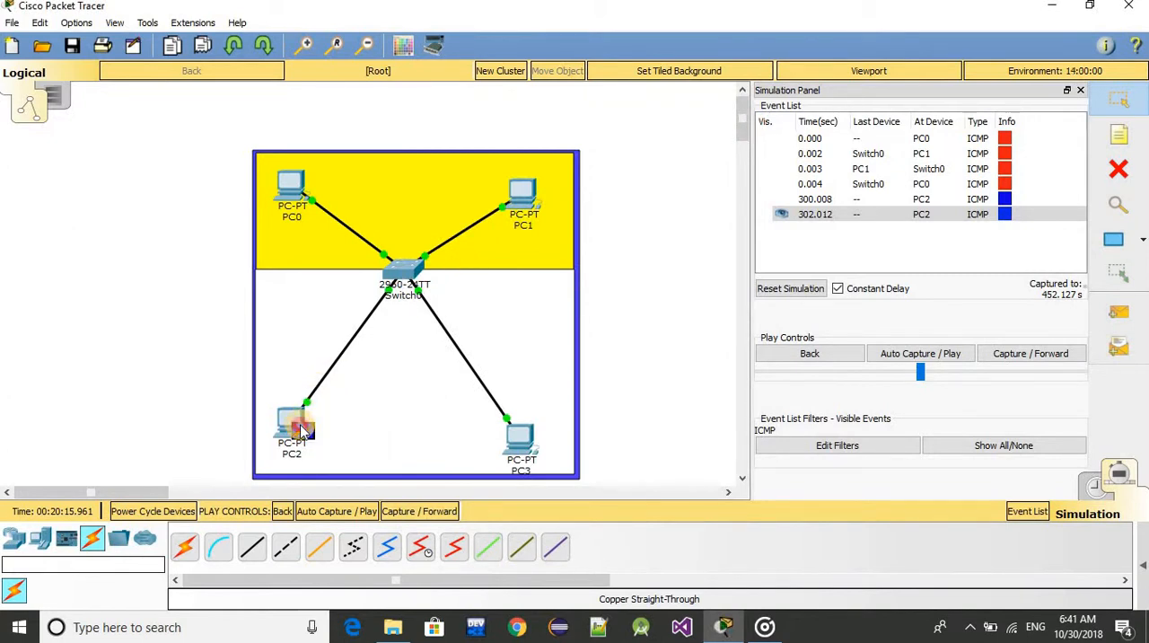
left_click(303, 432)
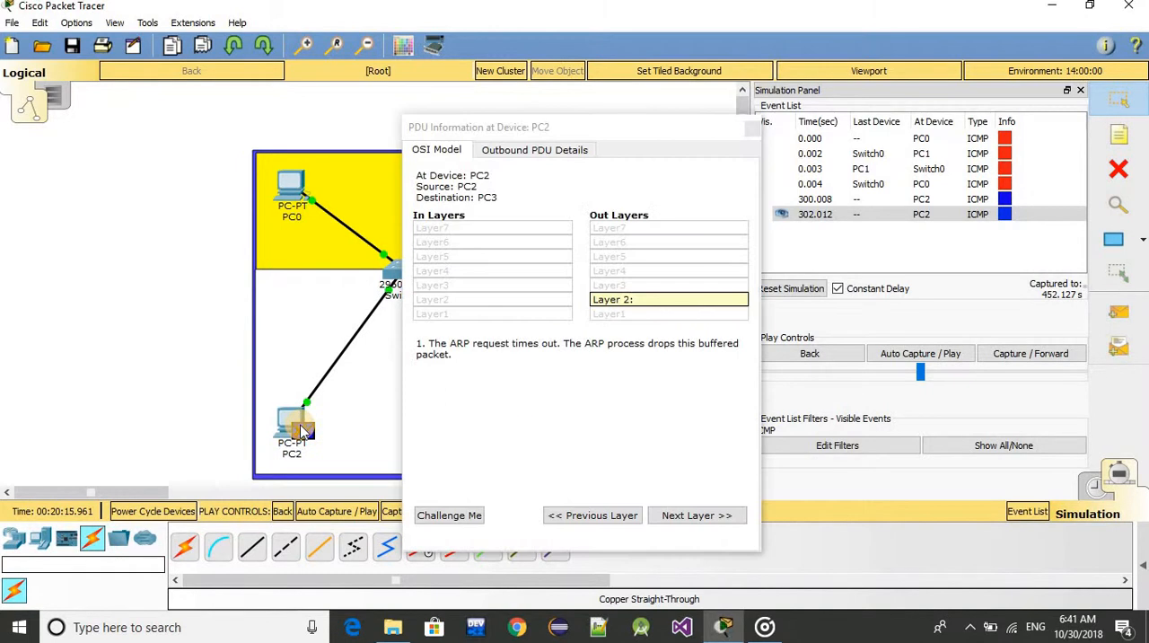
left_click(750, 125)
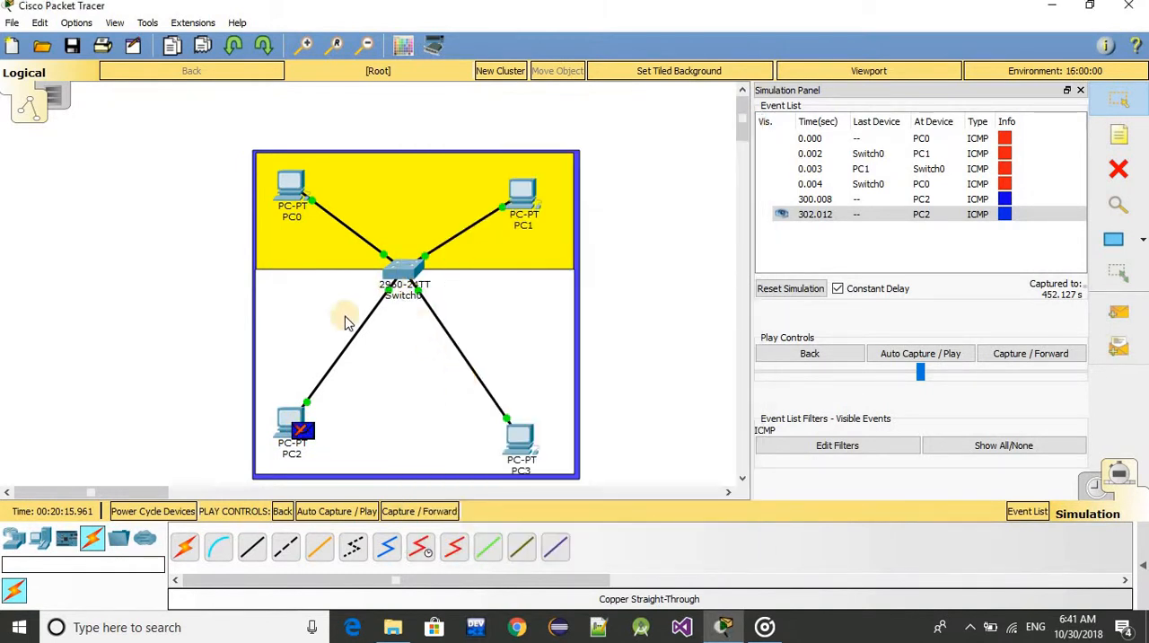